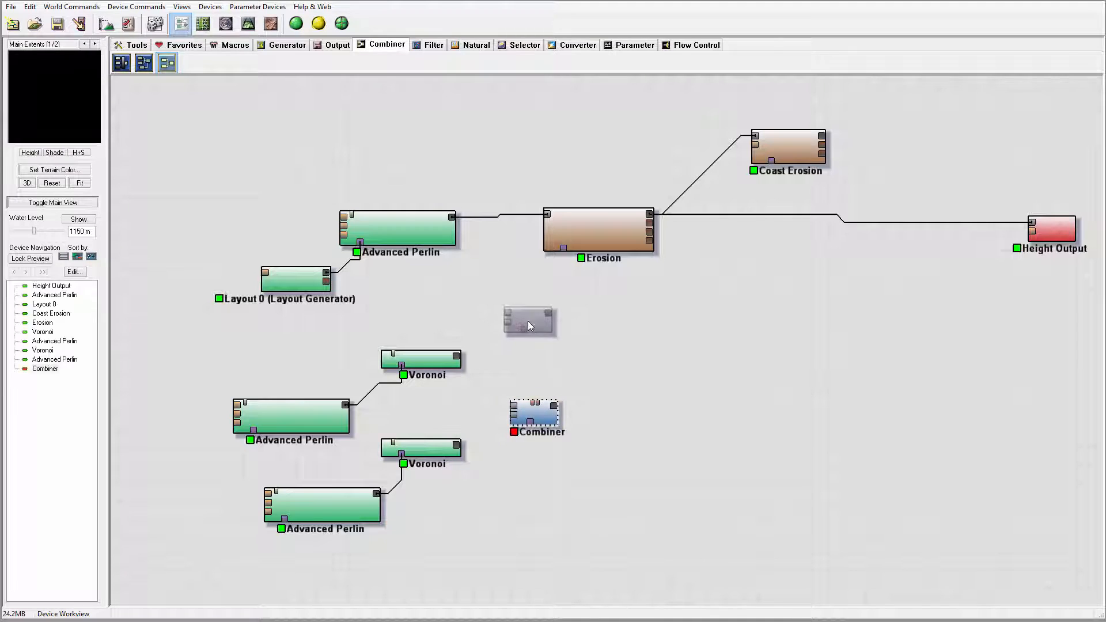
Connect the outputs of both Voronoi devices to the Combiner's inputs and set its method to Add.
drag(457, 356, 514, 407)
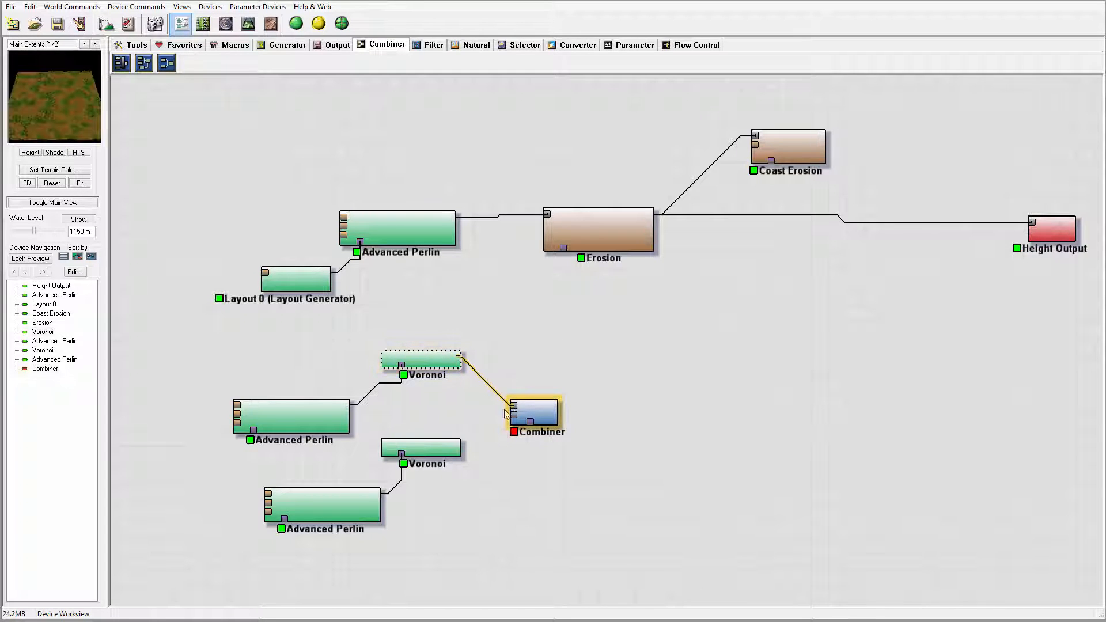
drag(459, 444, 514, 414)
double_click(542, 412)
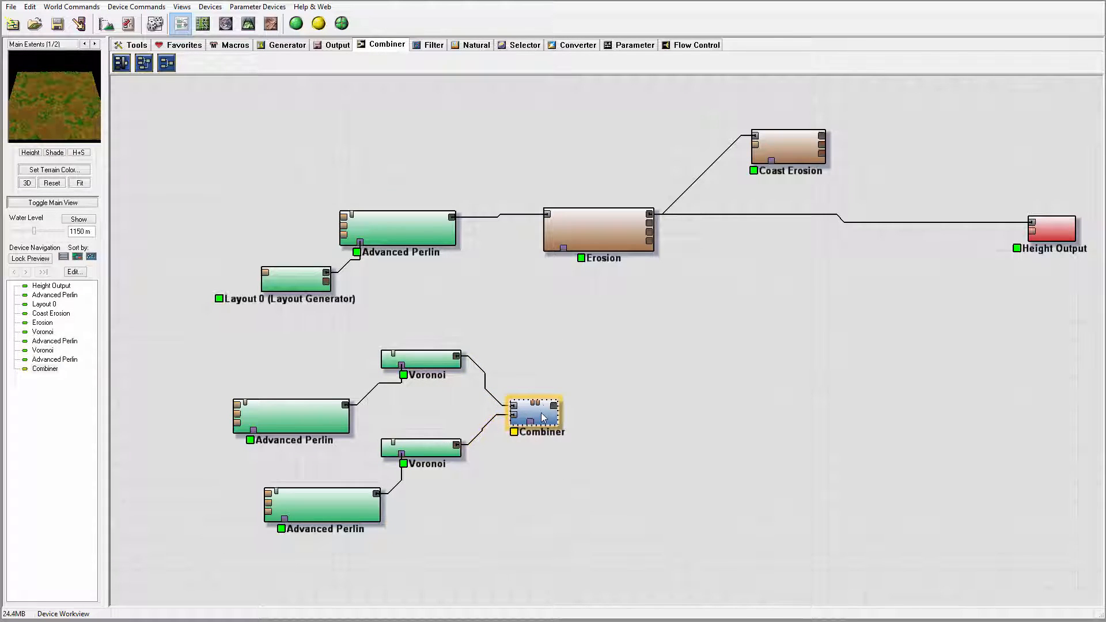
click(536, 311)
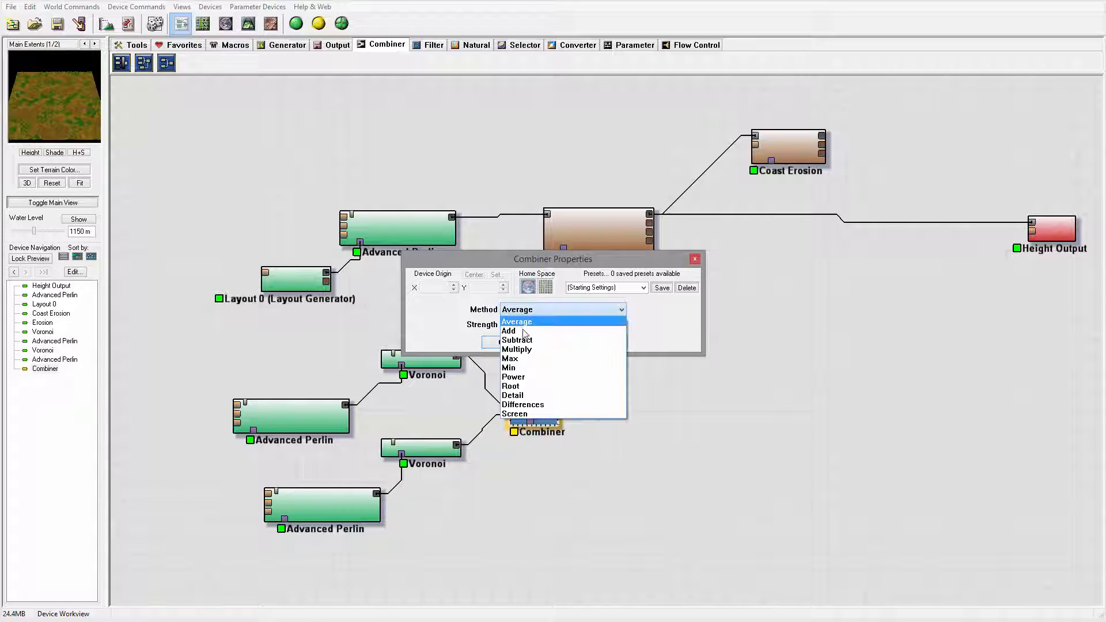
click(525, 327)
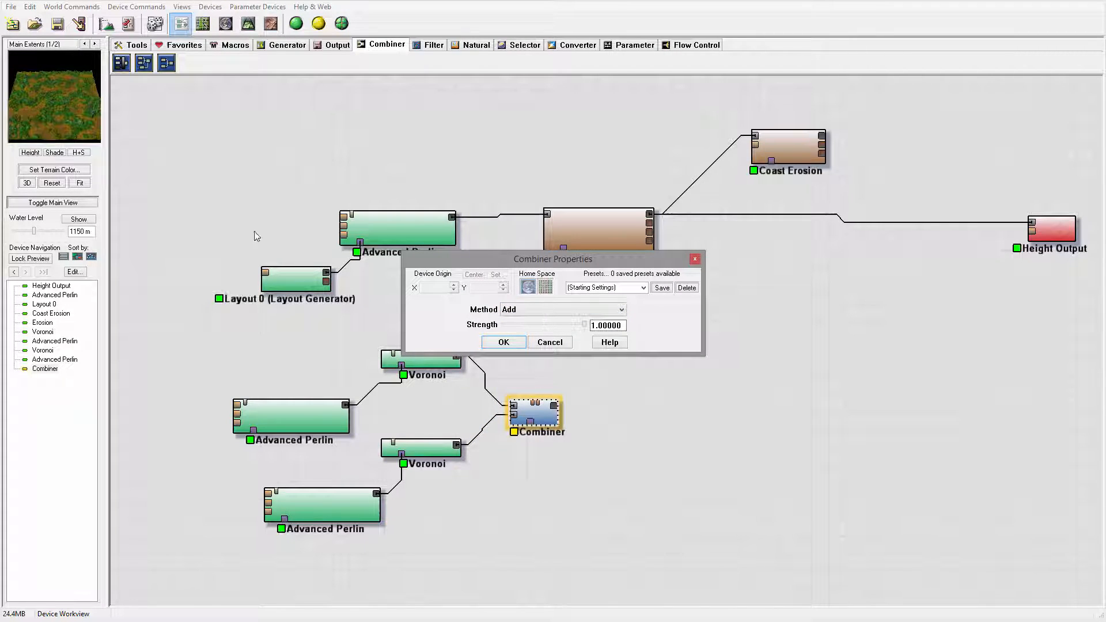
click(501, 342)
Inspect the Combiner's terrain in the 3D view from closer up and from different angles.
click(248, 24)
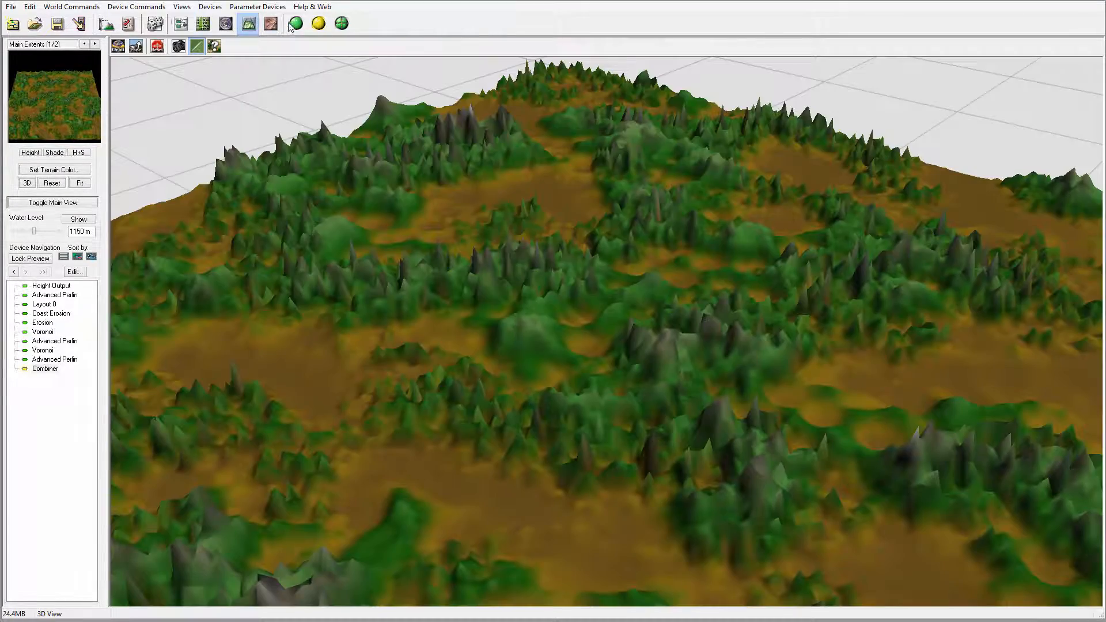
scroll(662, 332, up, 3)
drag(660, 333, 758, 337)
drag(853, 323, 585, 260)
Add an Expander filter beside the Combiner in the device network and connect the Combiner's output to it.
click(181, 24)
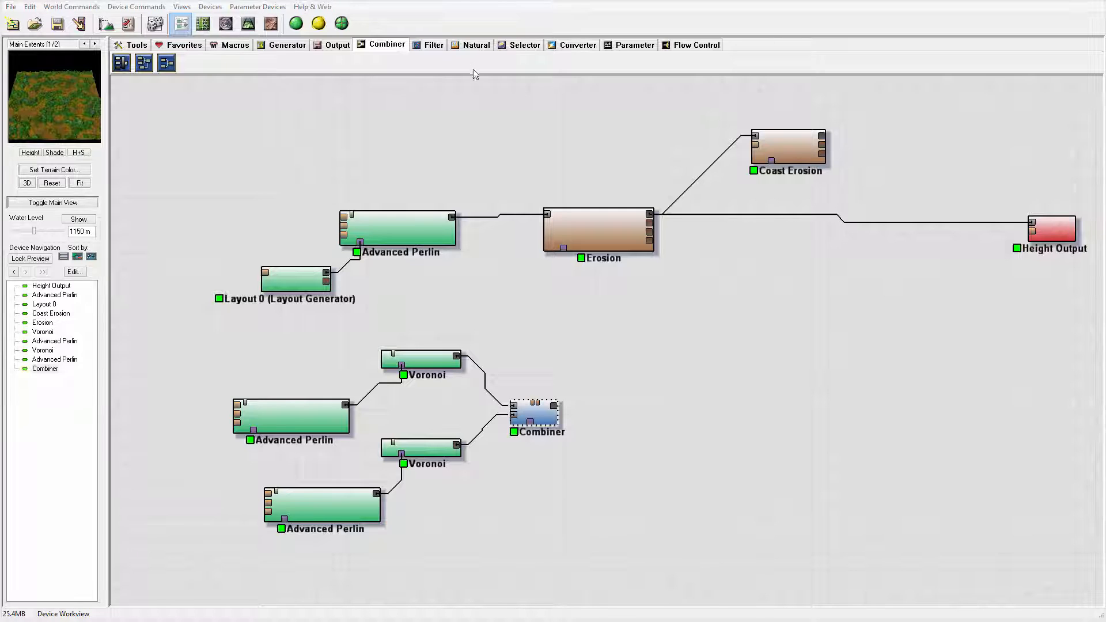
click(432, 46)
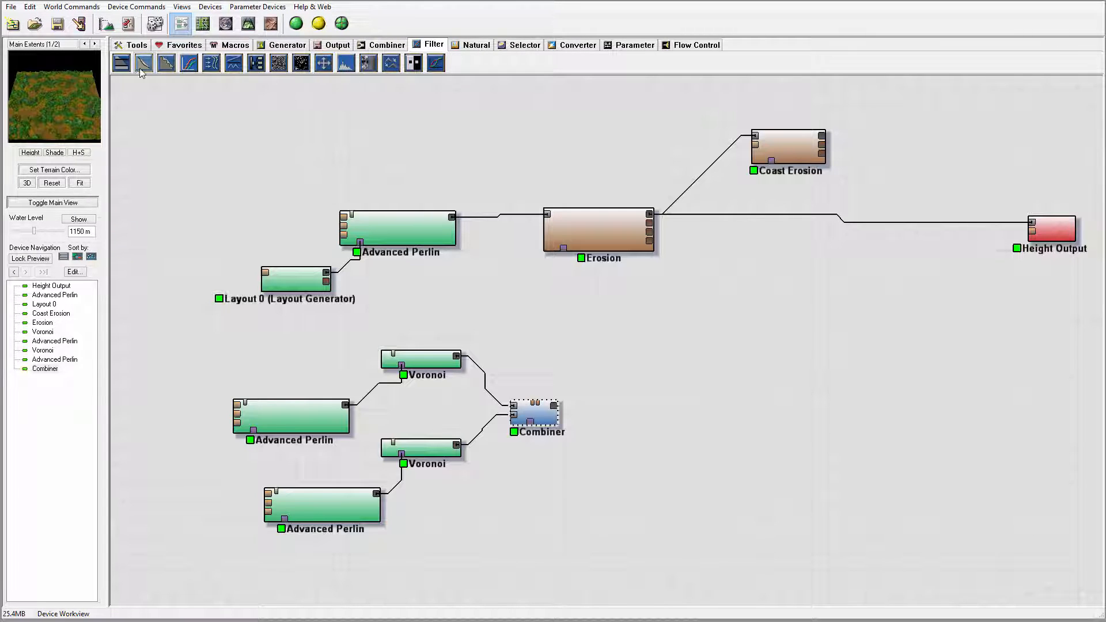
click(390, 63)
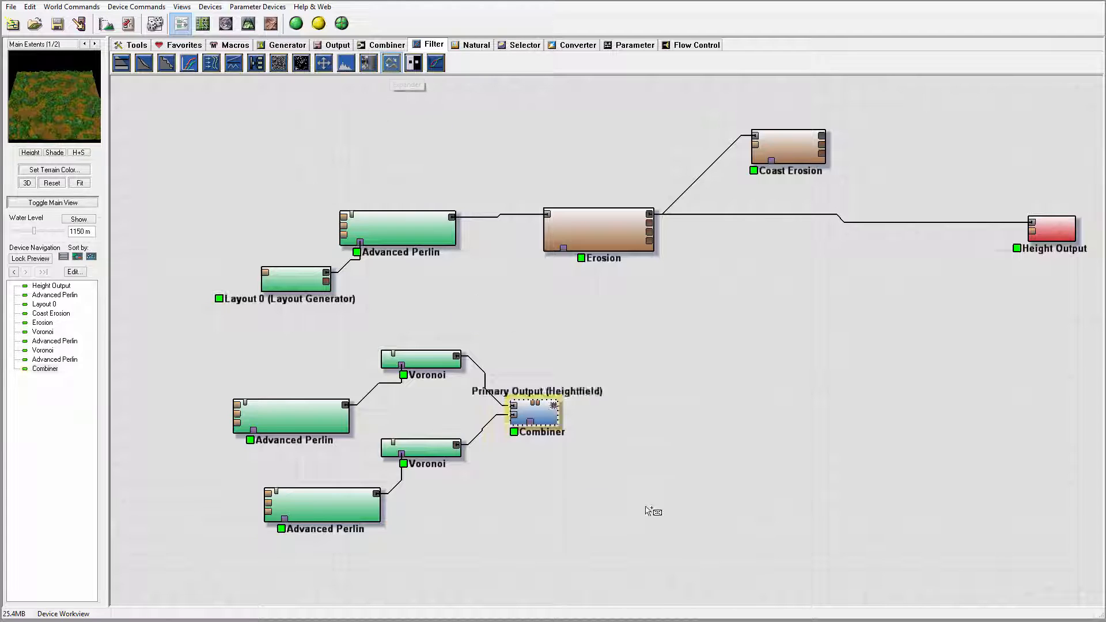
click(599, 406)
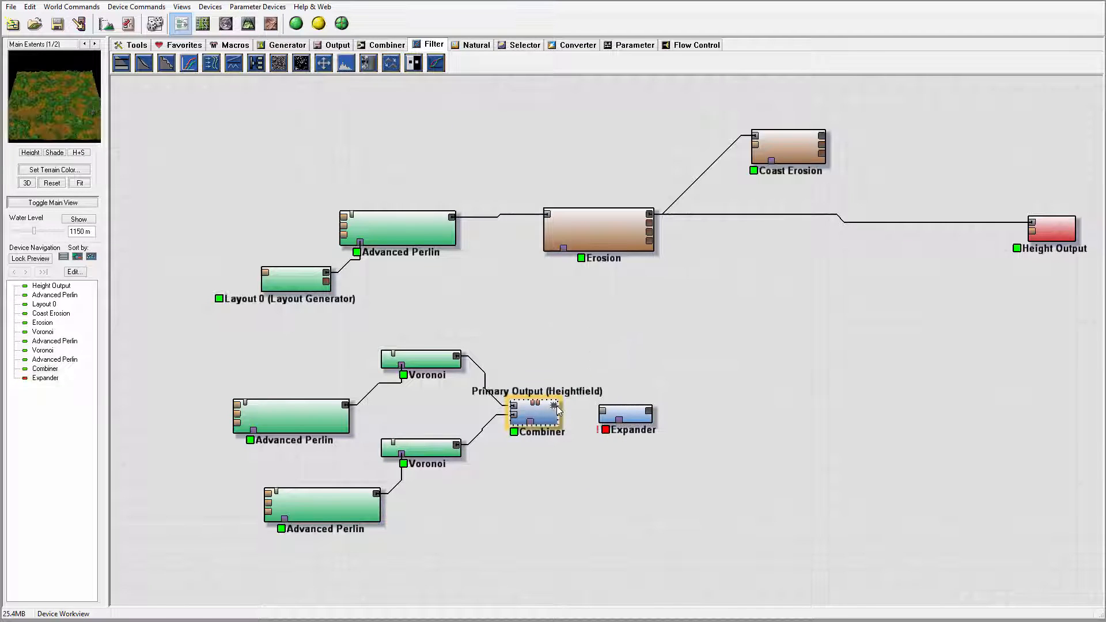
drag(556, 406, 613, 414)
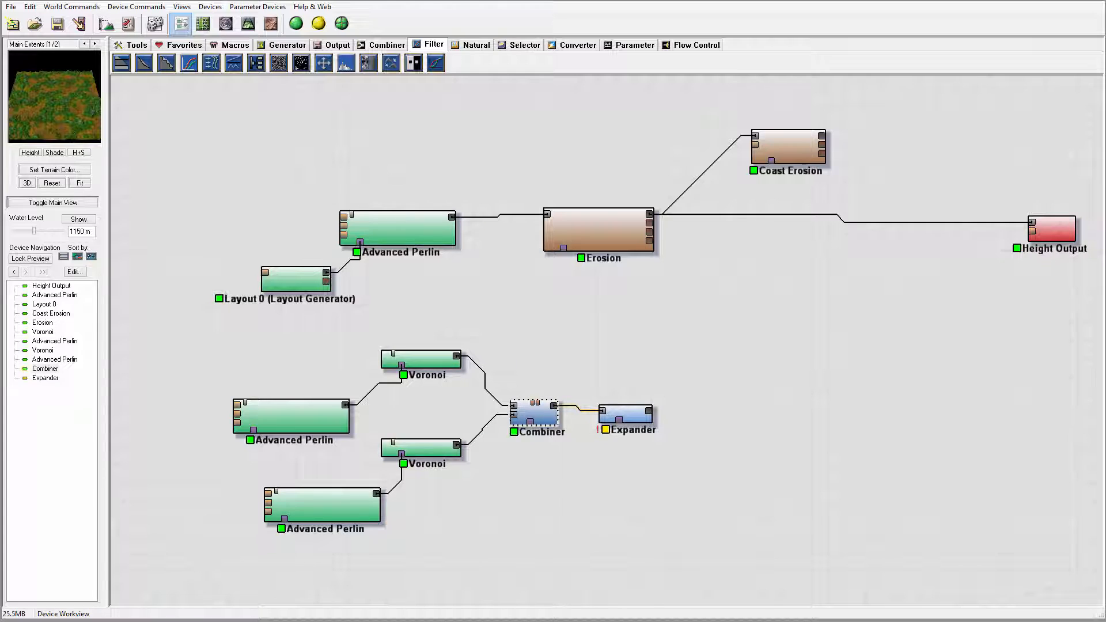
Configure the Expander with the Swell action, the Hybrid (fast) filter type and a distance of 16.
double_click(625, 413)
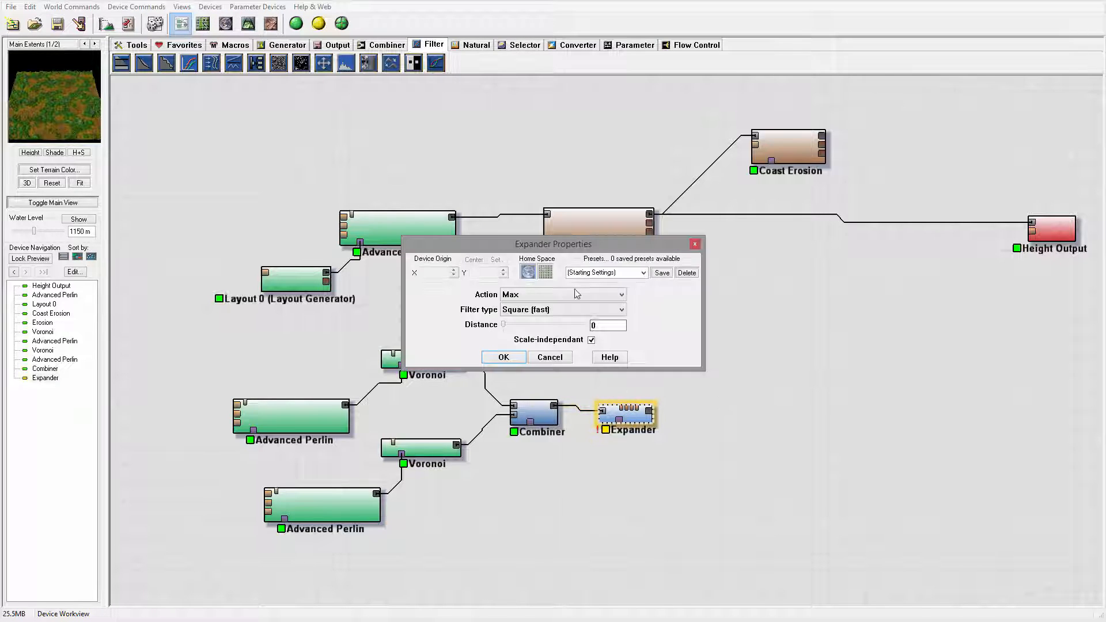
click(535, 295)
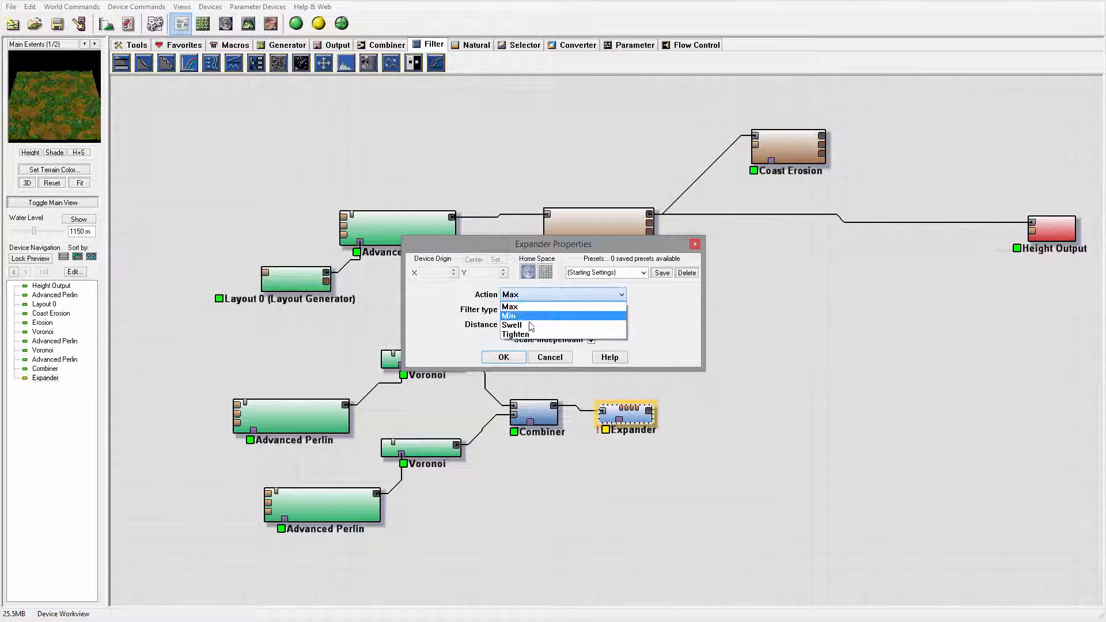
click(582, 323)
click(564, 311)
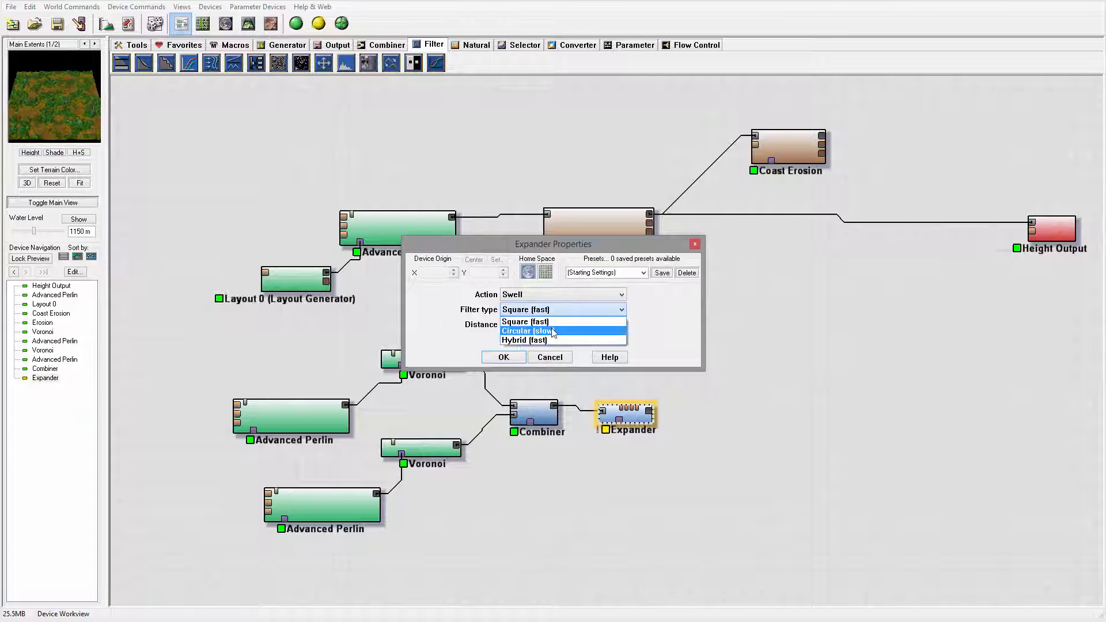
click(550, 336)
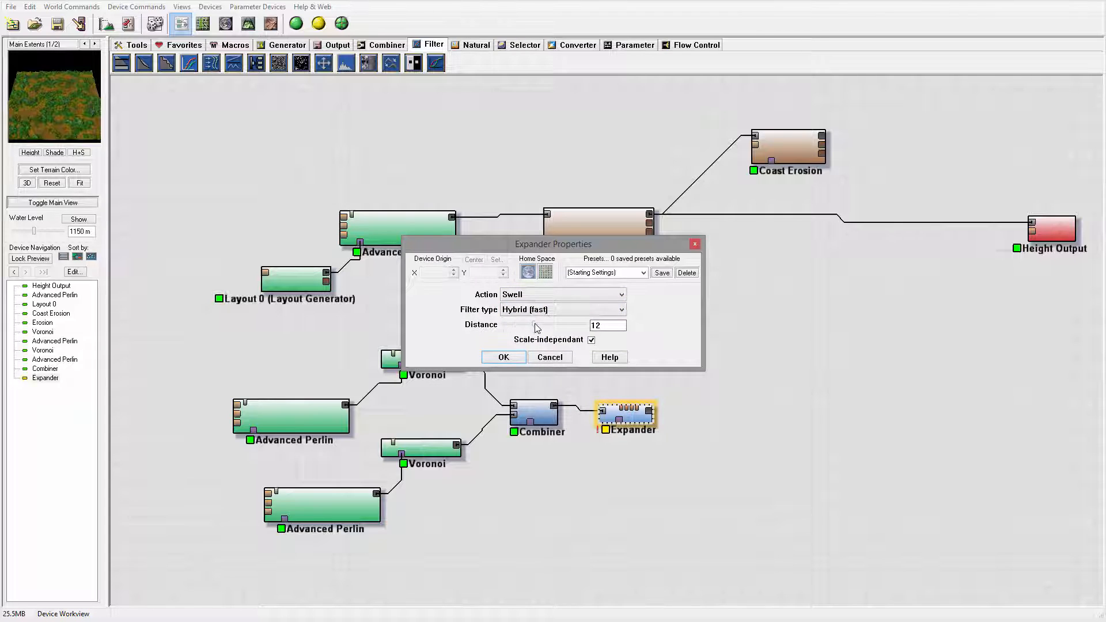
drag(546, 326, 547, 326)
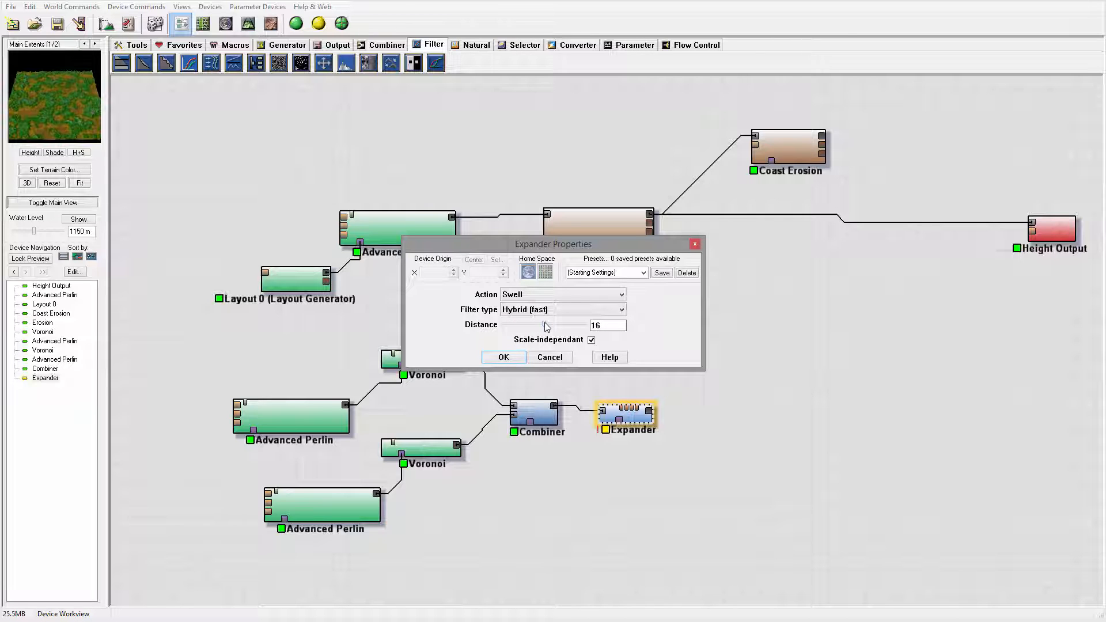
click(502, 357)
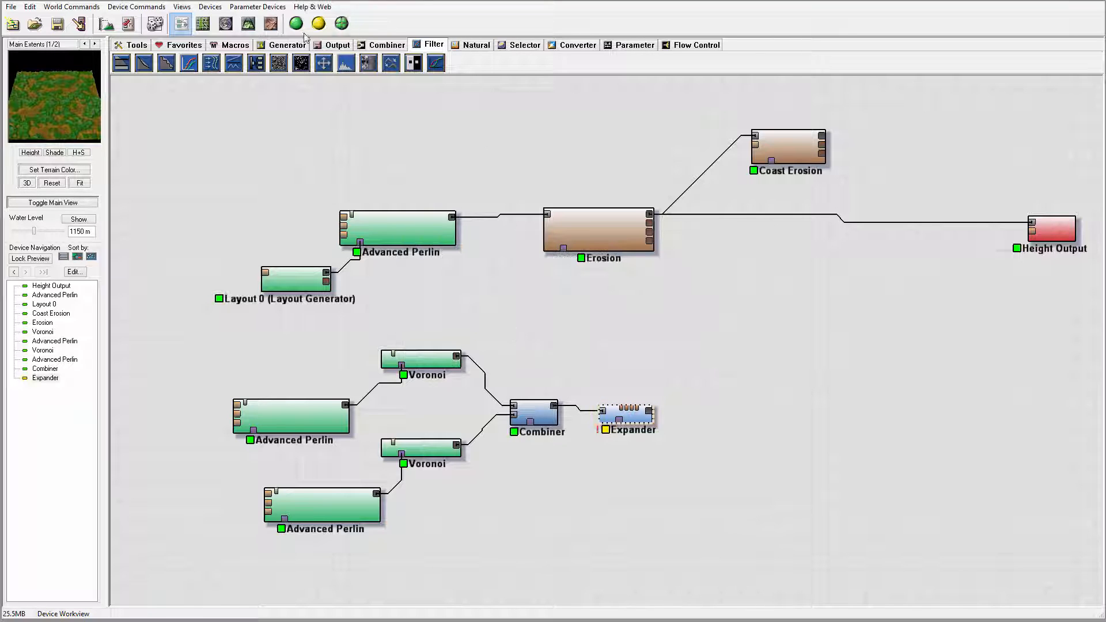
Examine the swollen terrain from the Expander in the 3D view from several angles.
click(248, 24)
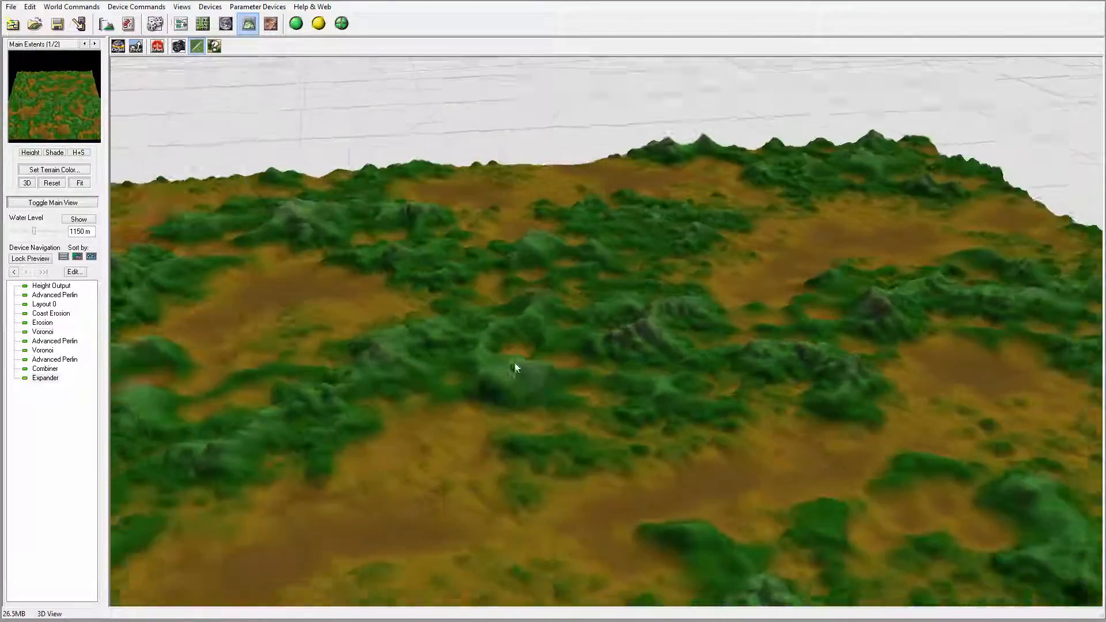
drag(516, 367, 596, 353)
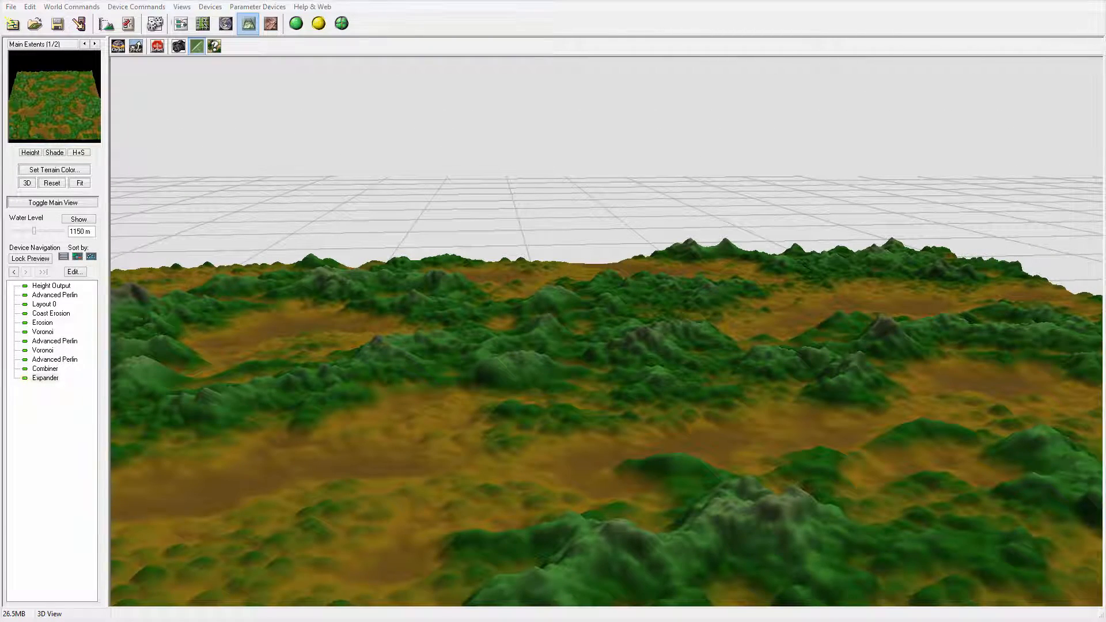
drag(858, 163, 570, 401)
drag(711, 370, 477, 394)
drag(288, 504, 581, 543)
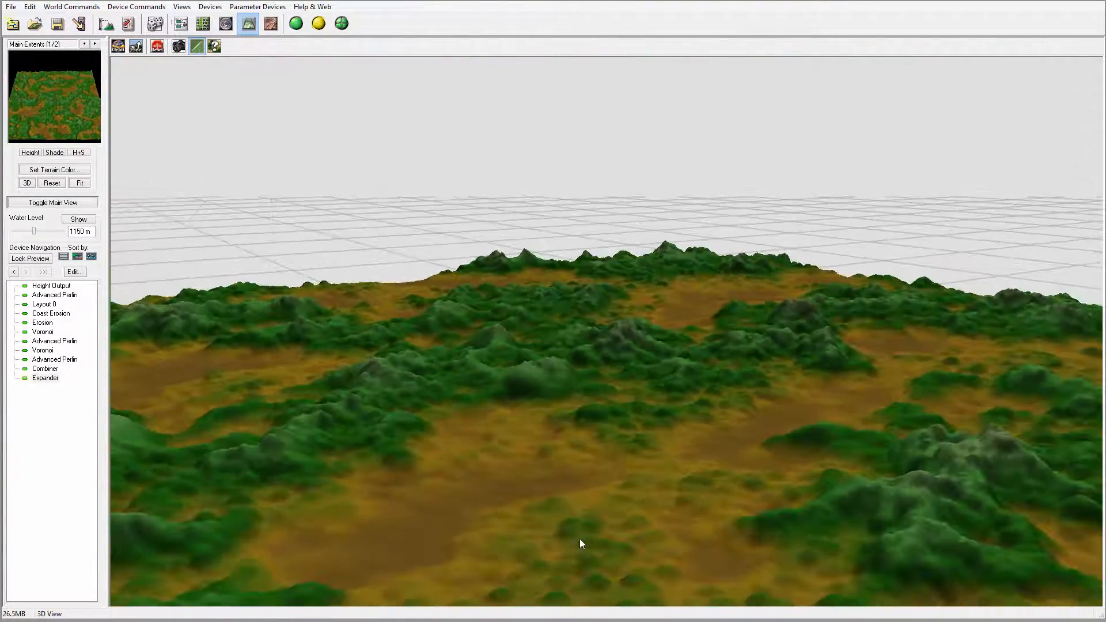
Set the scale of the lower Voronoi device to about 563 m.
click(182, 25)
click(429, 453)
double_click(429, 452)
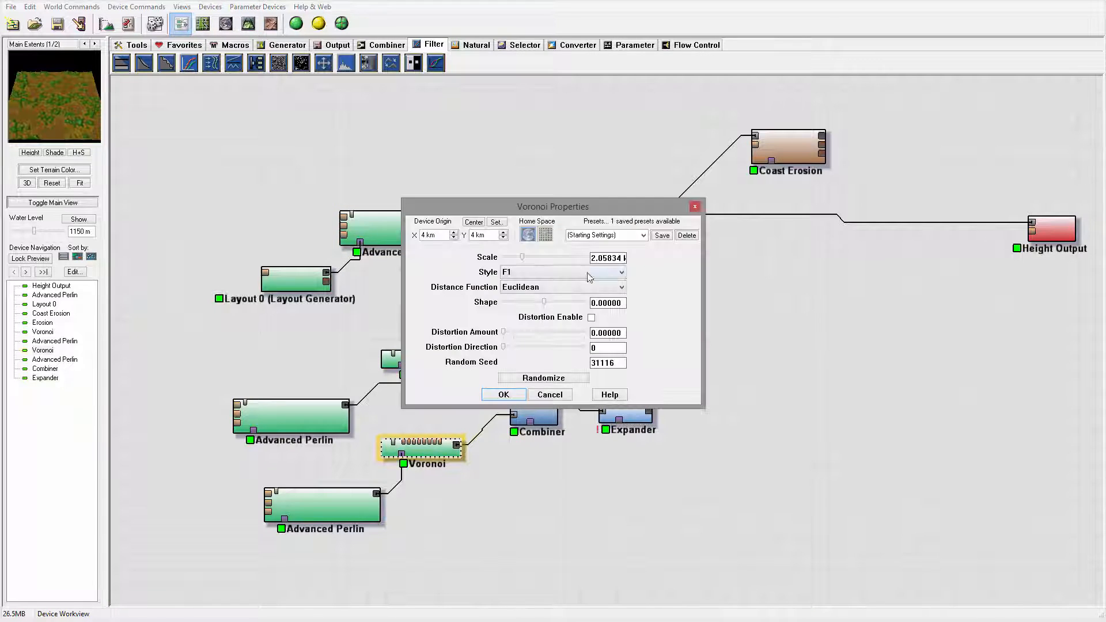
drag(521, 258, 507, 257)
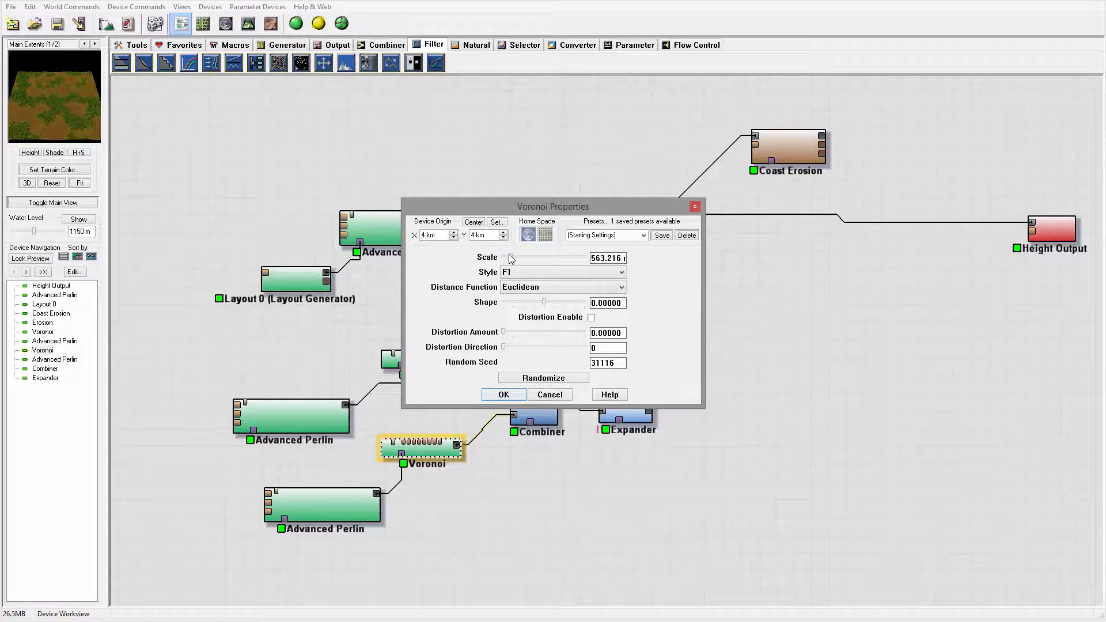
click(500, 397)
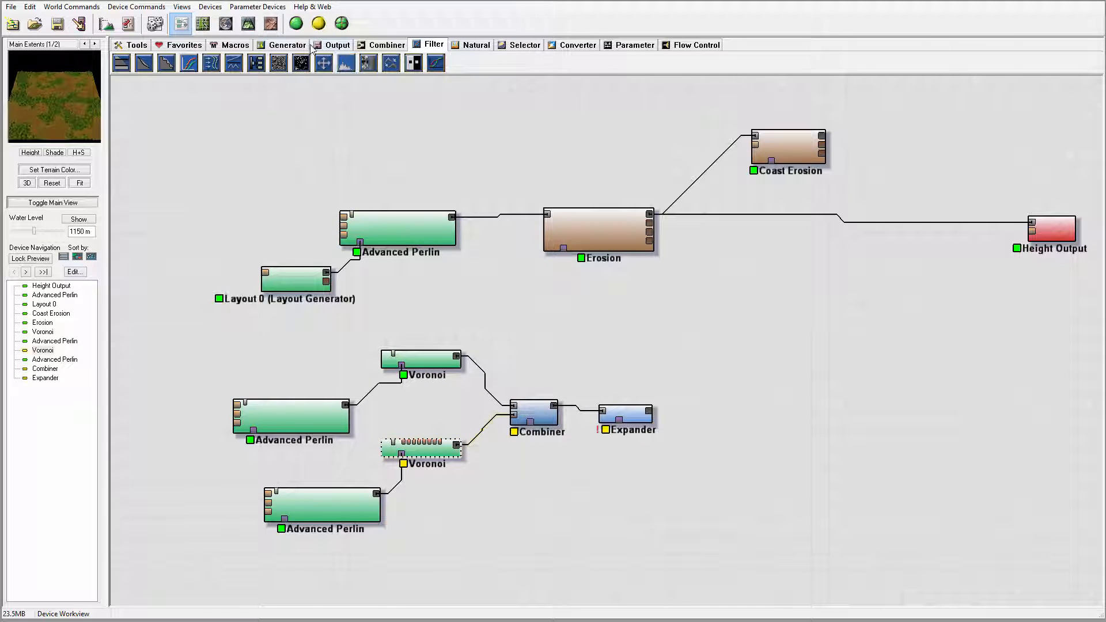
Build the world and view the rescaled lower Voronoi terrain in 3D.
click(249, 23)
click(294, 21)
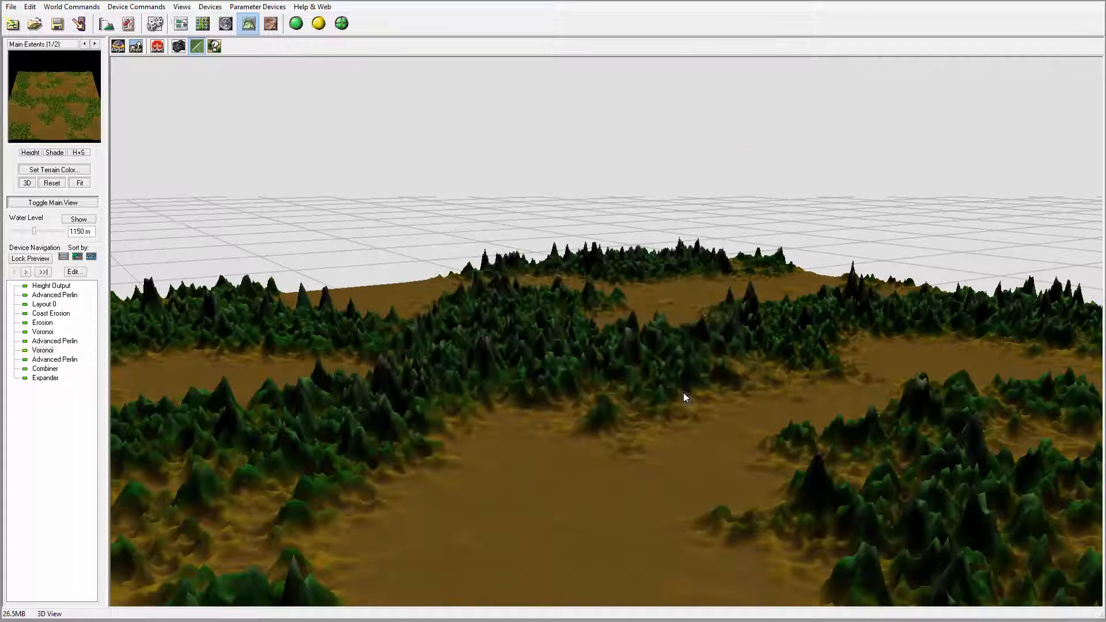
drag(683, 392, 772, 397)
Inspect the Expander's updated terrain in the 3D view from a low angle and from other sides.
click(181, 23)
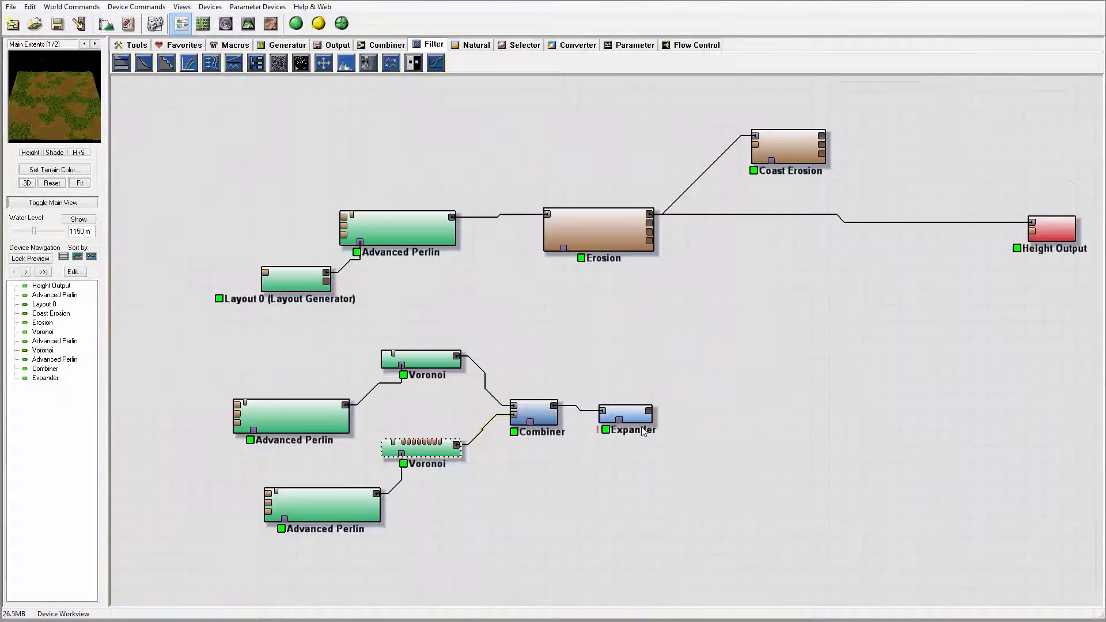
click(625, 414)
click(248, 24)
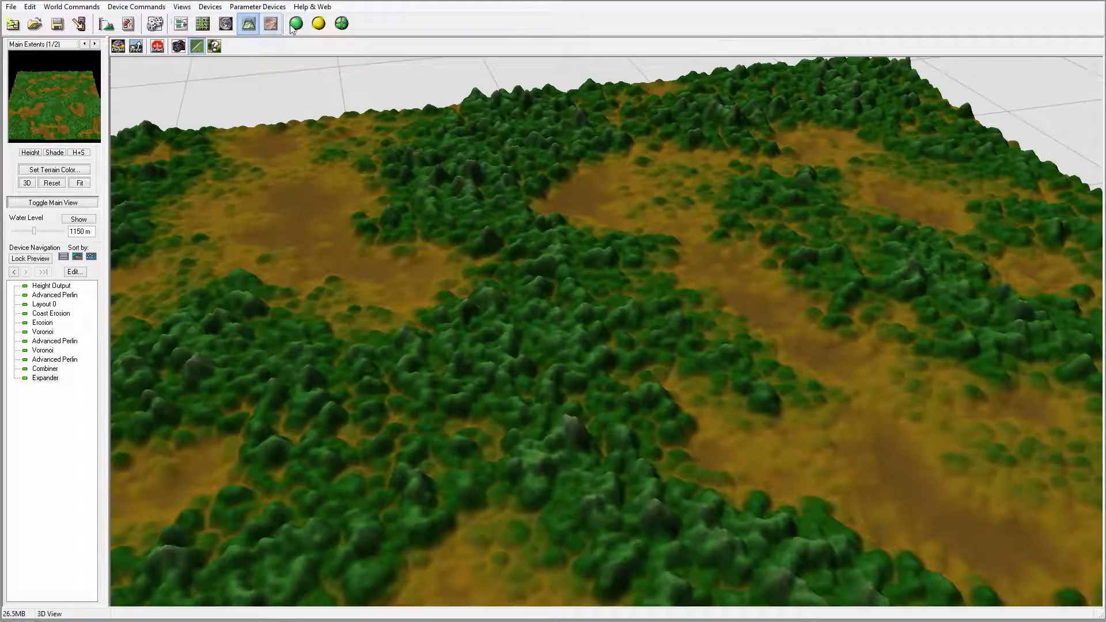
drag(835, 353, 831, 515)
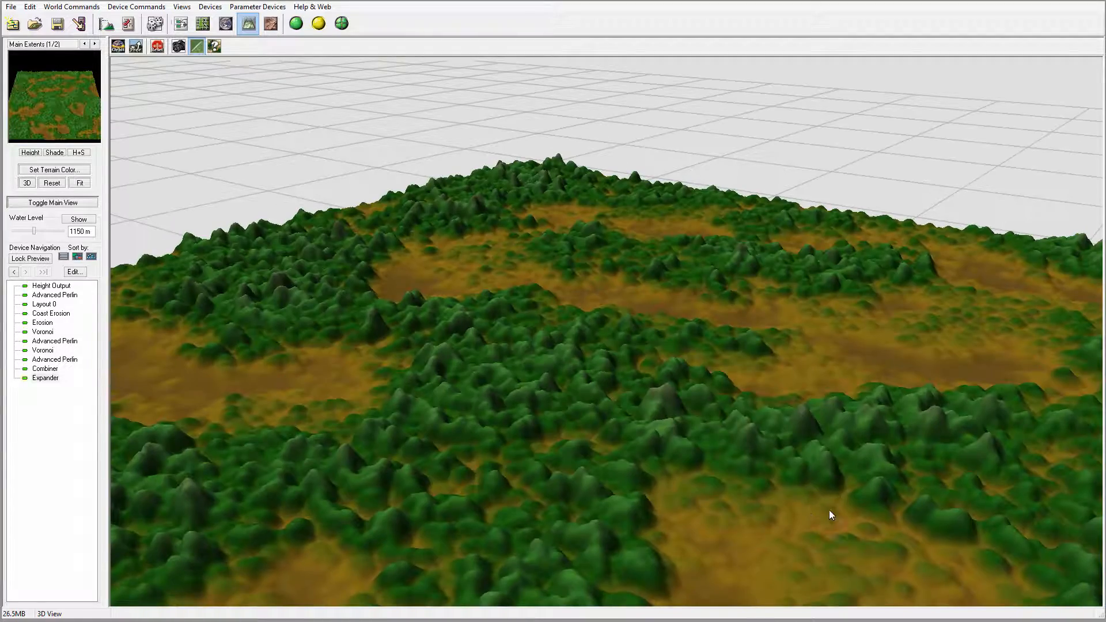
drag(927, 345, 637, 87)
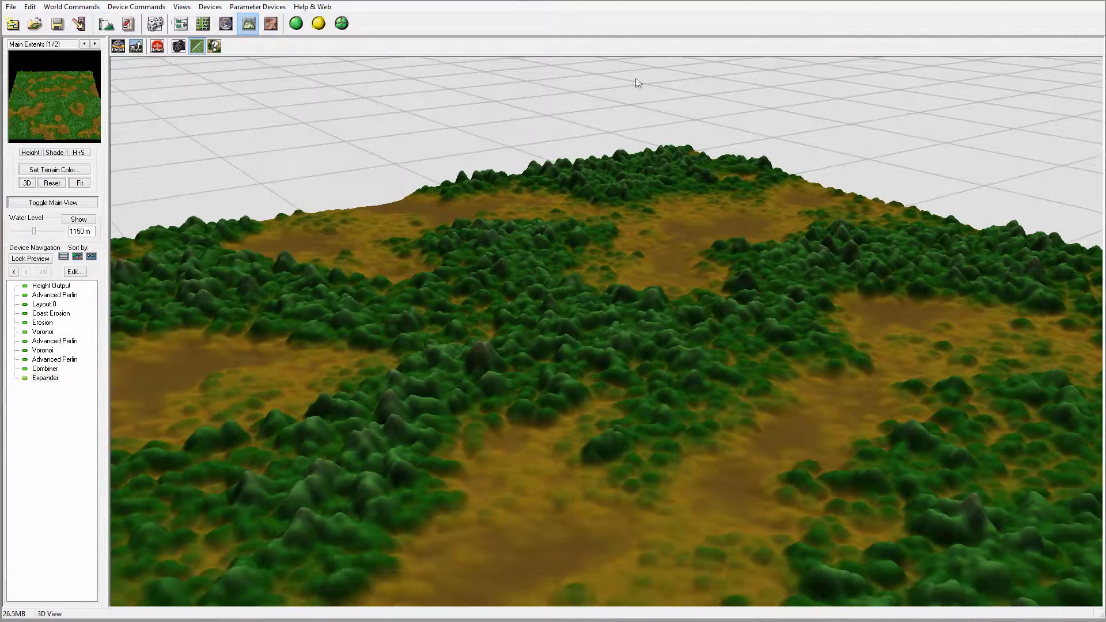
Add a Clamp filter beside the Expander in the device network and connect the Expander's output to it.
click(181, 23)
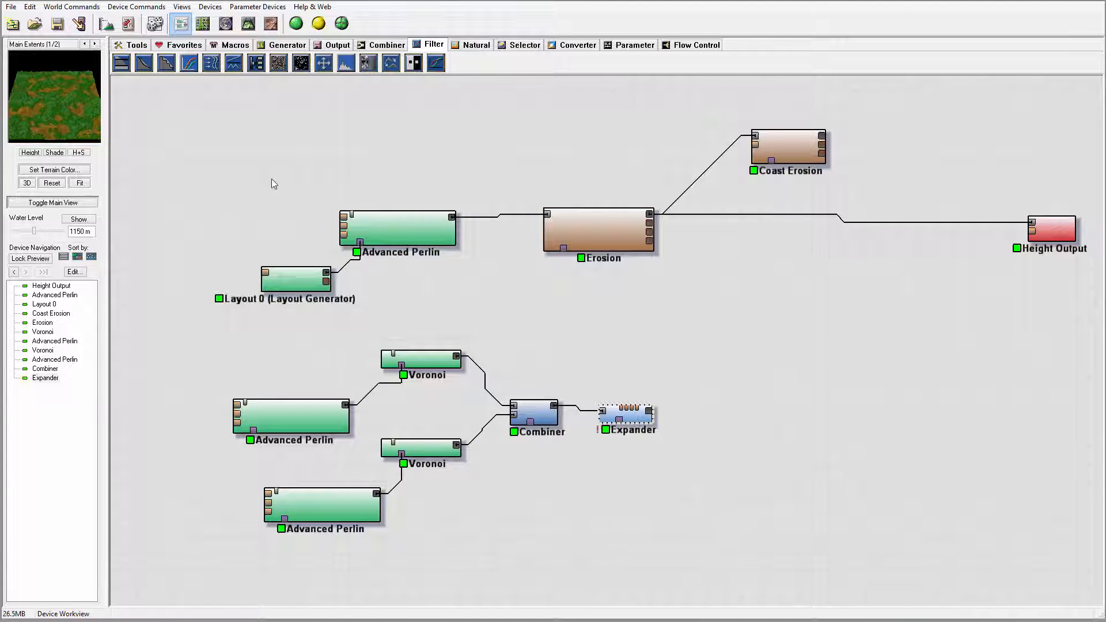
click(122, 63)
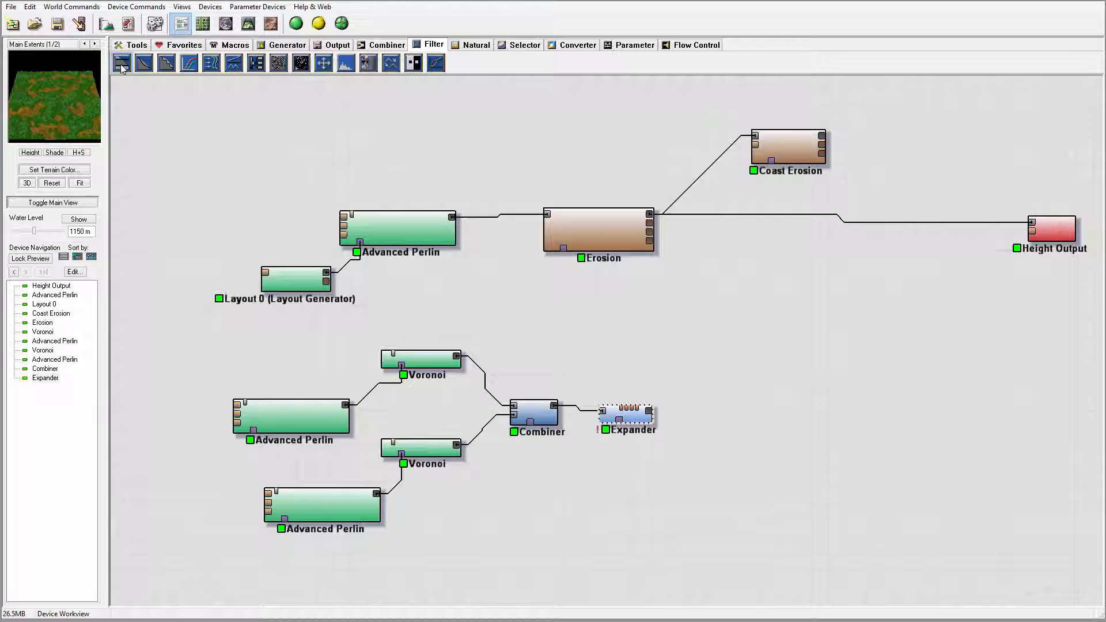
click(720, 417)
drag(648, 411, 698, 414)
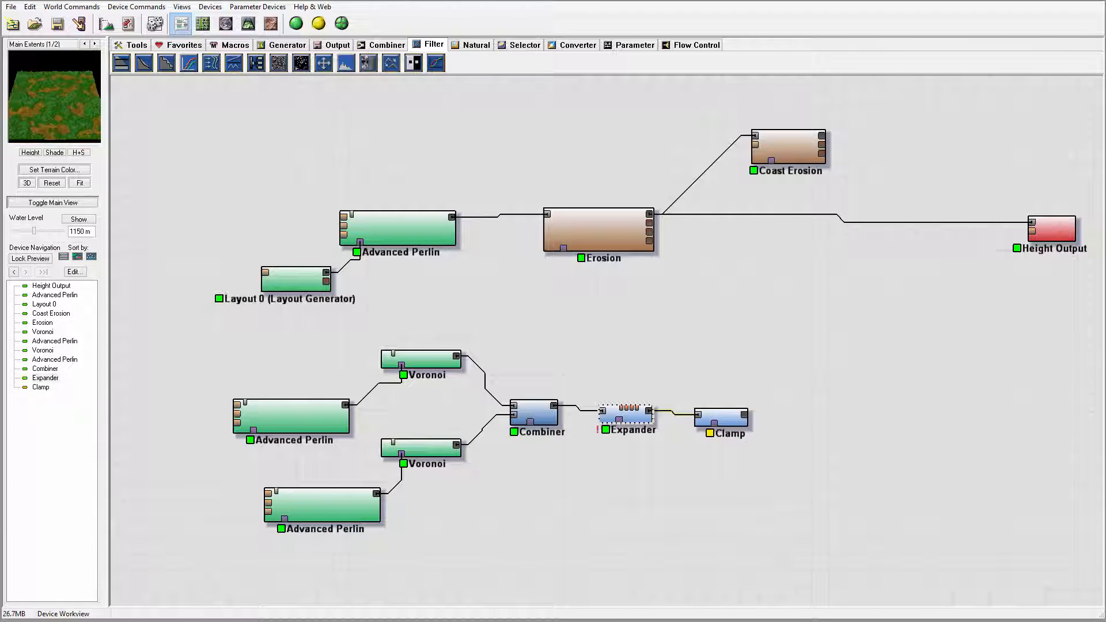
Set the Clamp device's upper height to 1076.25 m and enable Normalize Input.
double_click(735, 408)
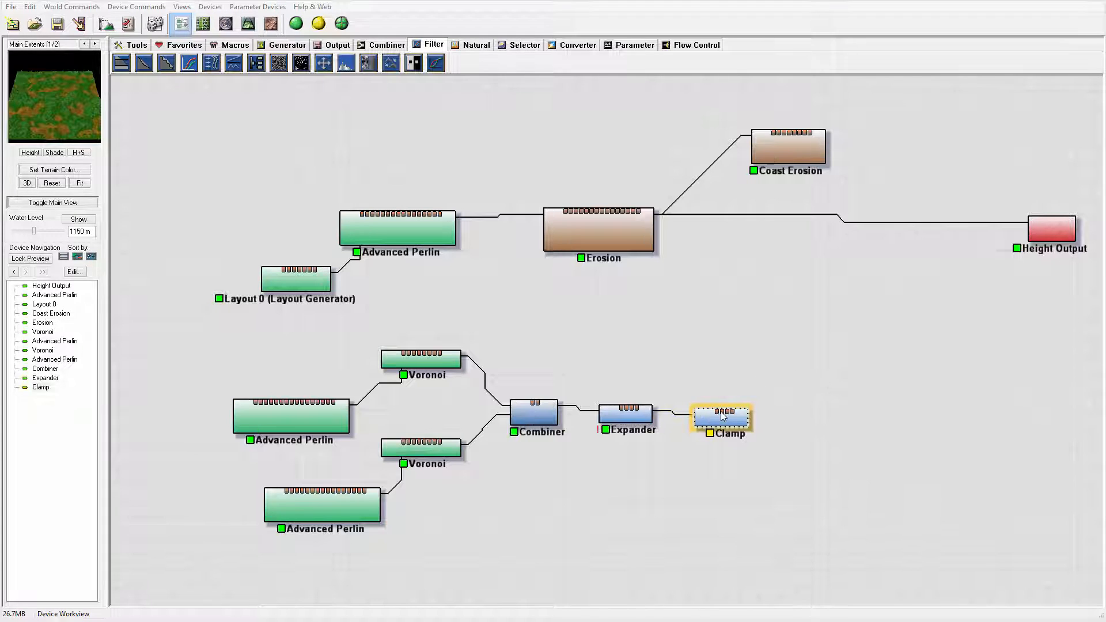
drag(554, 227, 660, 189)
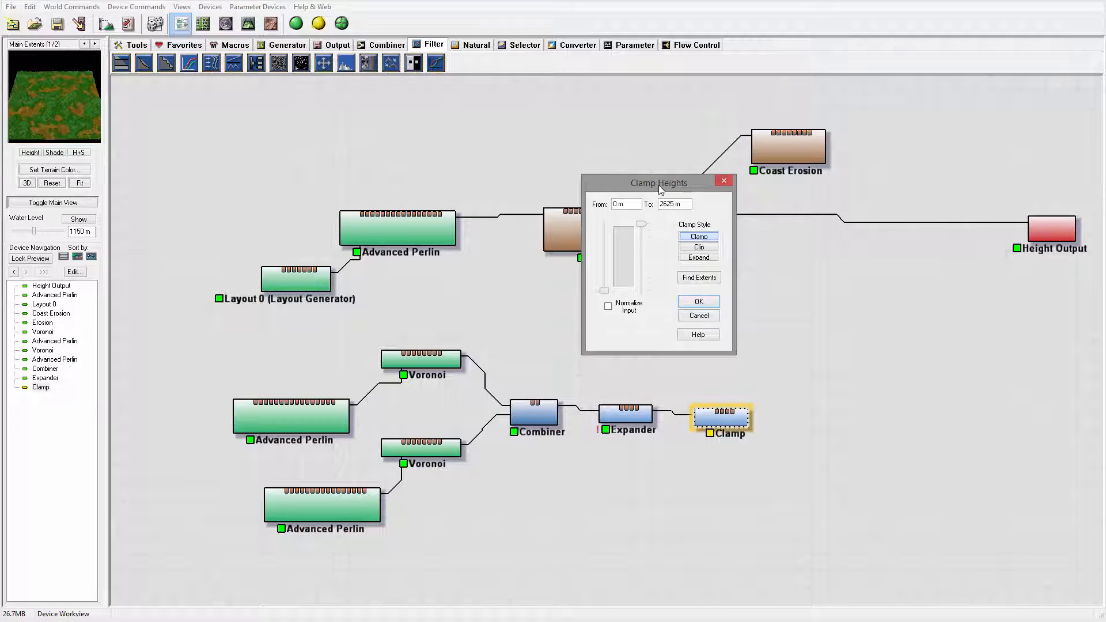
drag(646, 230, 642, 265)
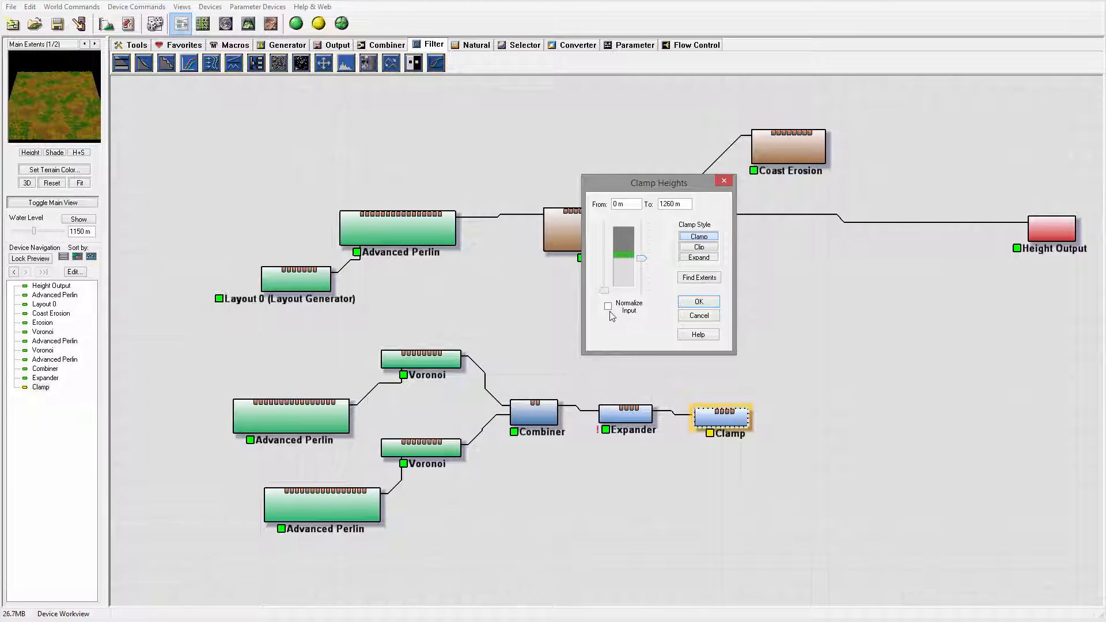
click(609, 306)
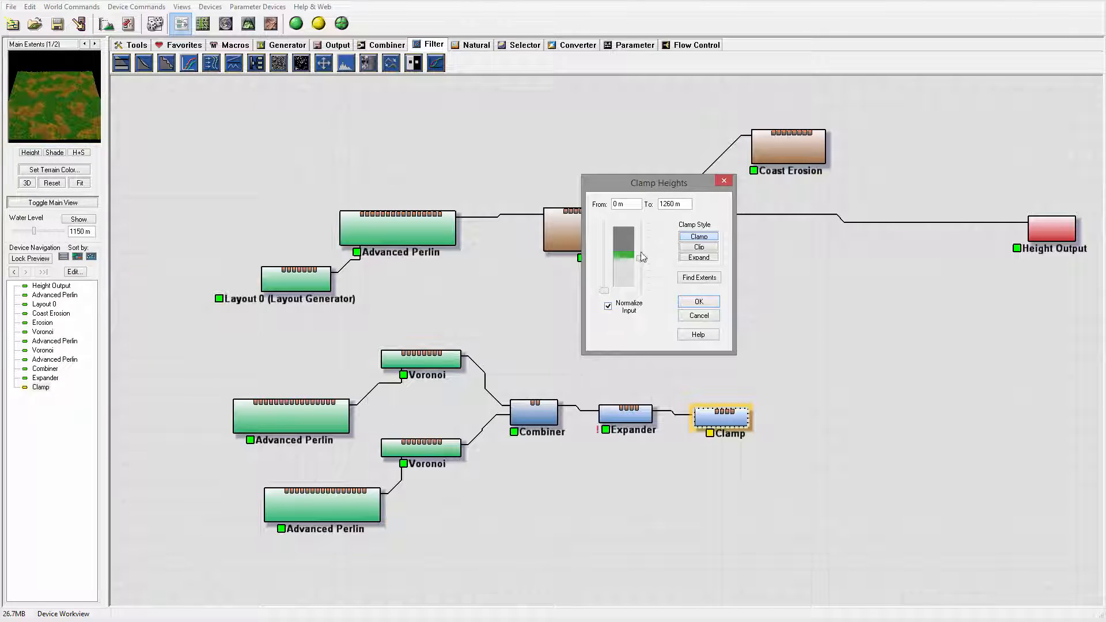
drag(642, 258, 644, 266)
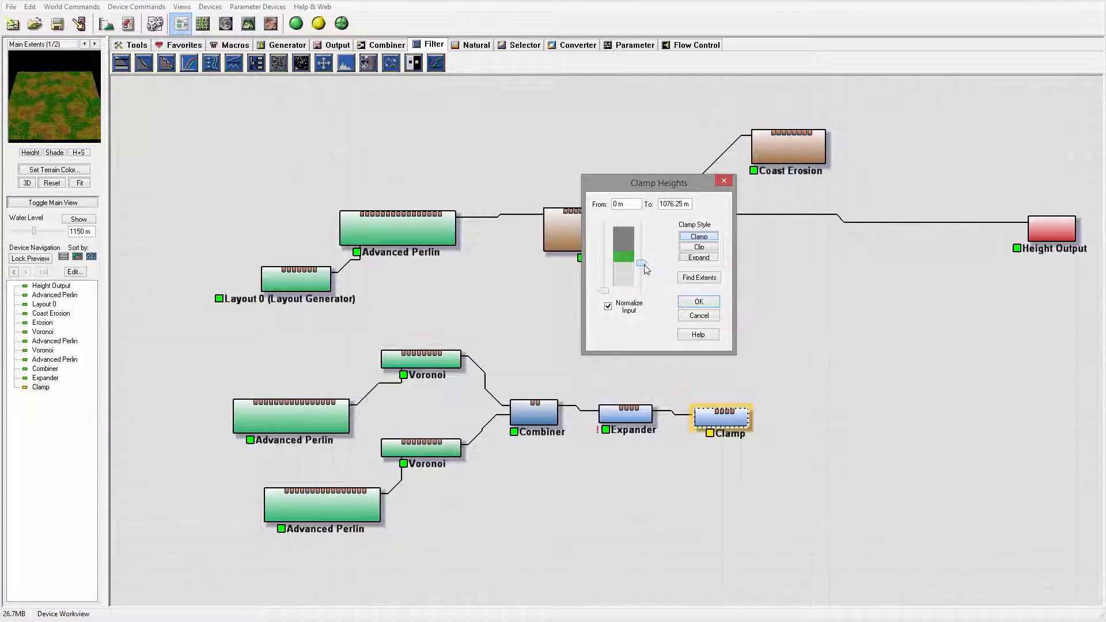
click(697, 302)
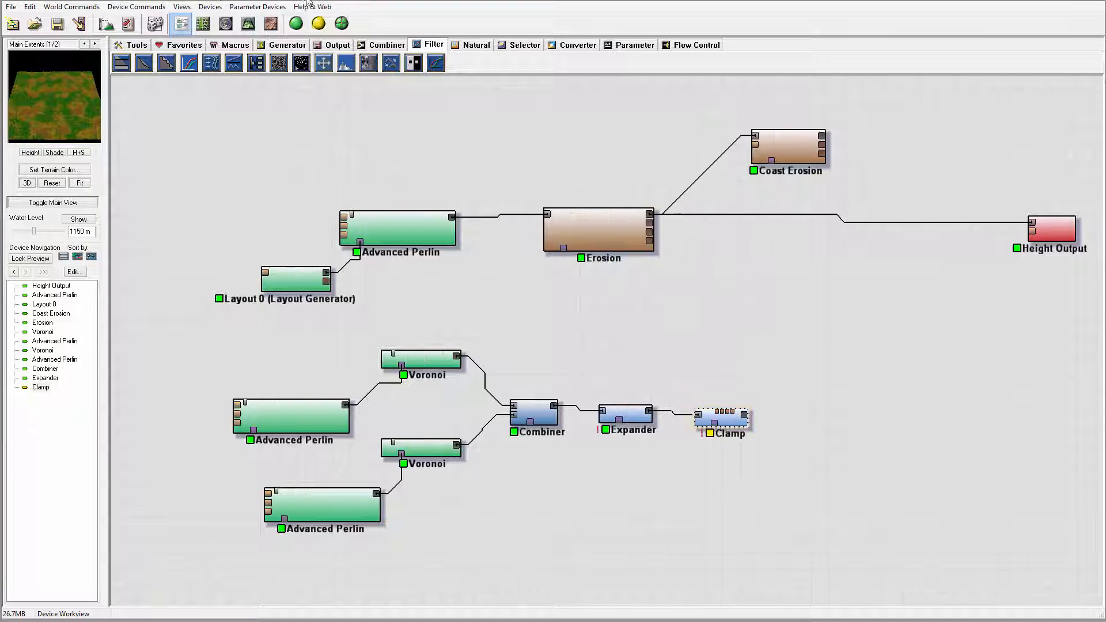
Inspect the clamped Voronoi terrain in the 3D view from another side and return to the device network.
click(249, 24)
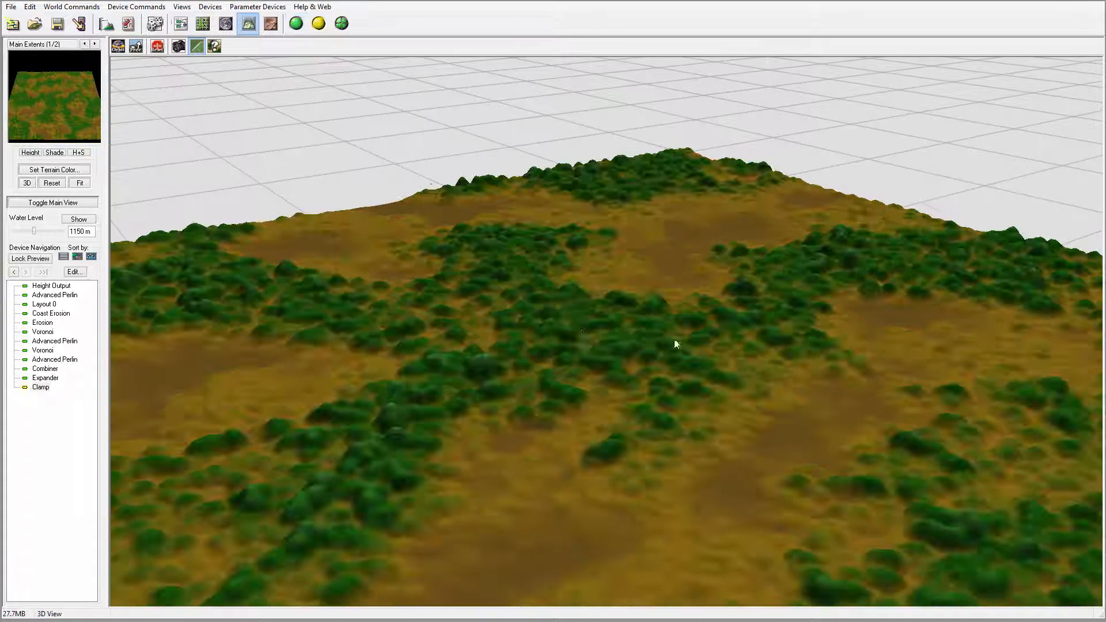
drag(674, 341, 623, 320)
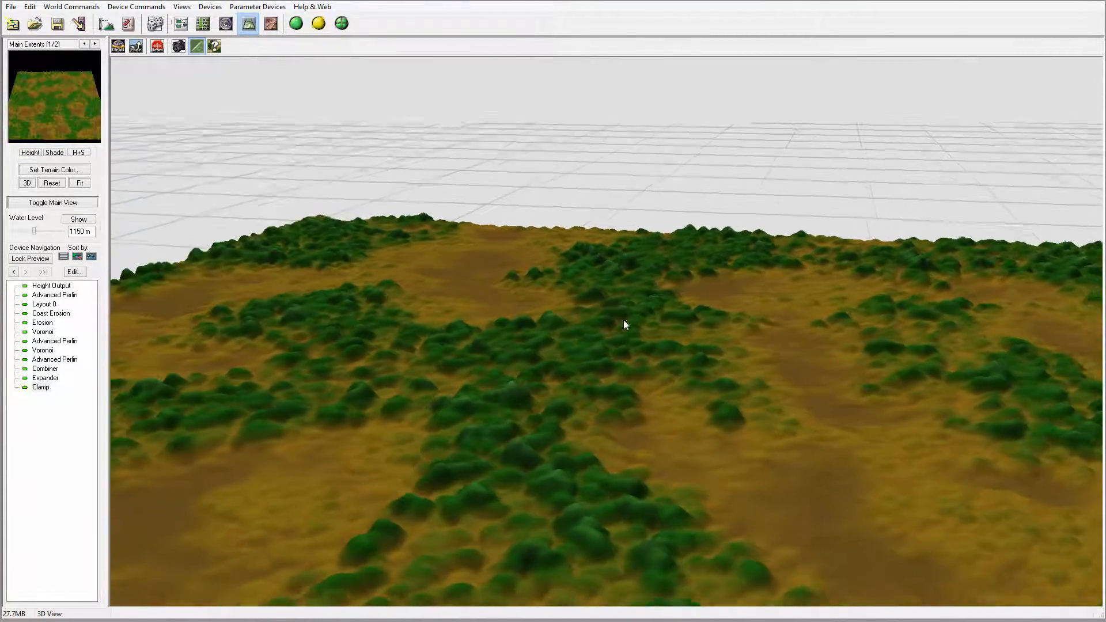
click(181, 24)
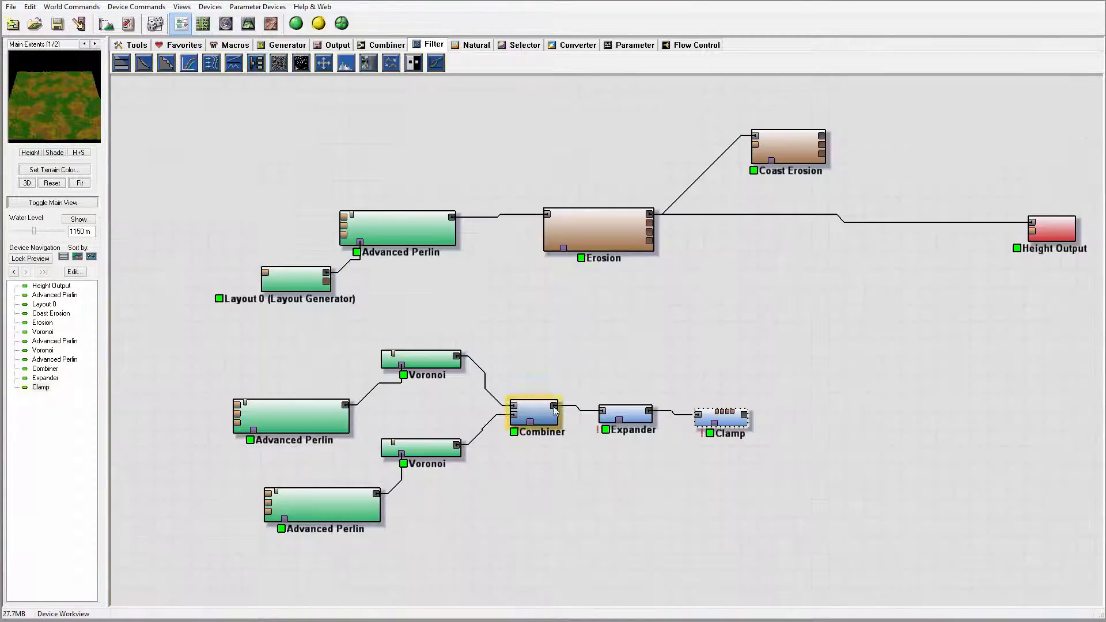
Disable Normalize Input in the Clamp device's settings.
double_click(721, 417)
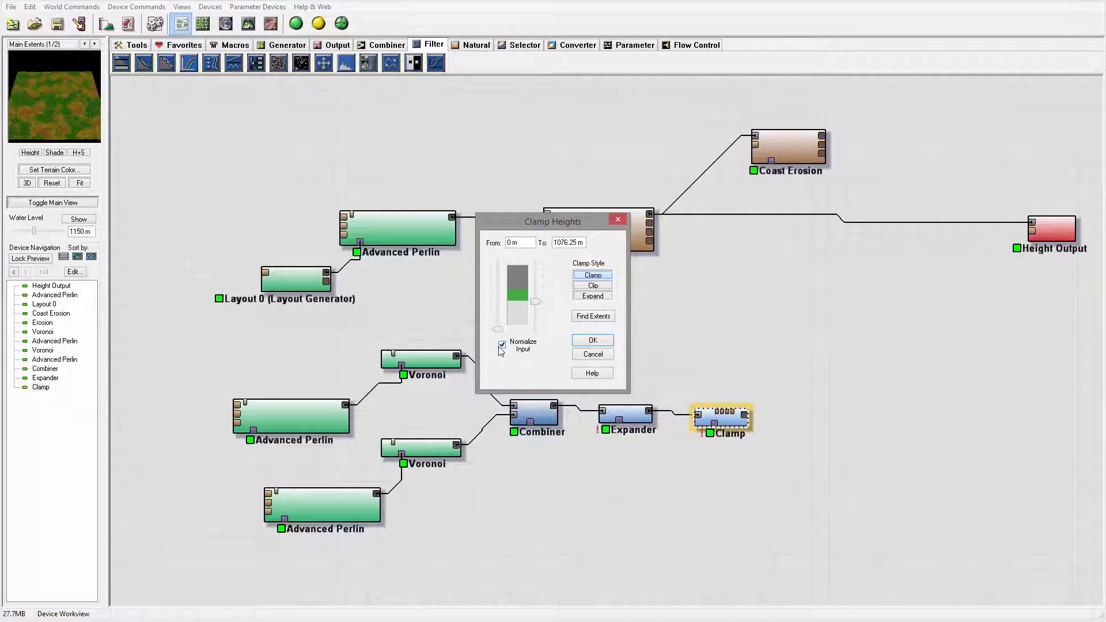
click(502, 345)
click(593, 340)
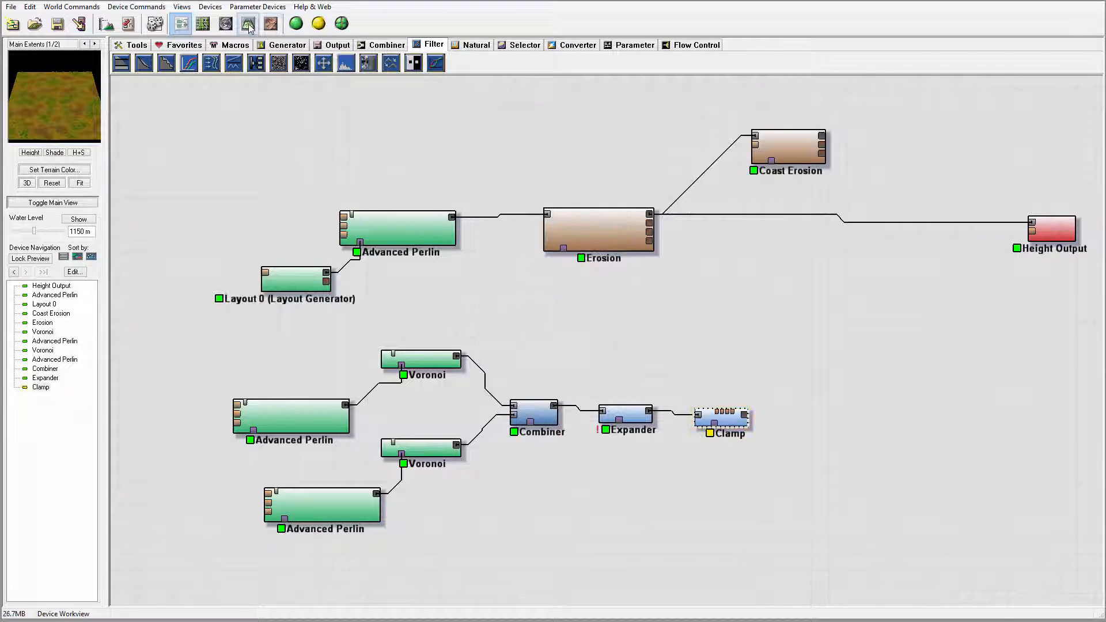
Inspect the non-normalized clamped terrain in the 3D view from a higher angle and return to the device network.
click(248, 24)
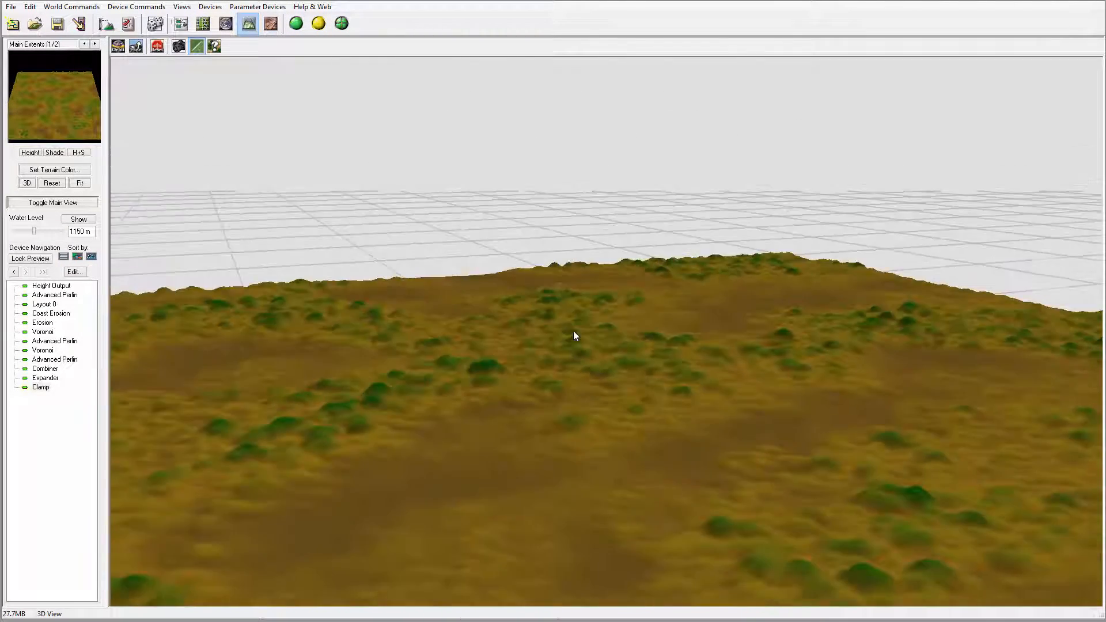
drag(574, 335, 755, 371)
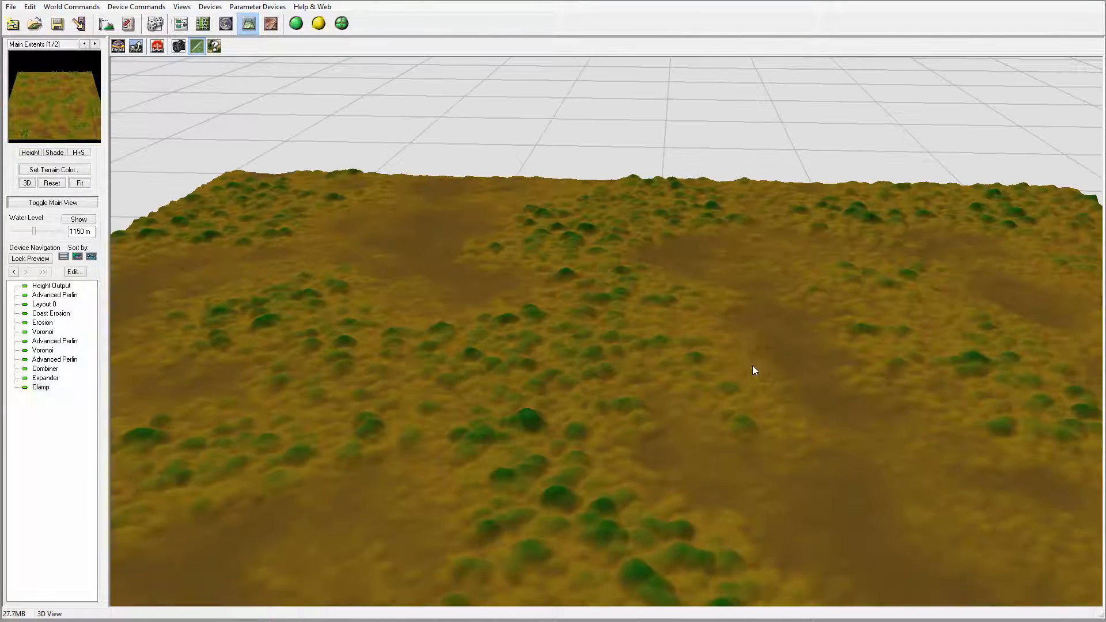
click(180, 24)
Raise the Erosion device, lower Coast Erosion beside it, and move Clamp farther from the Expander to sit below Coast Erosion.
drag(745, 377, 720, 364)
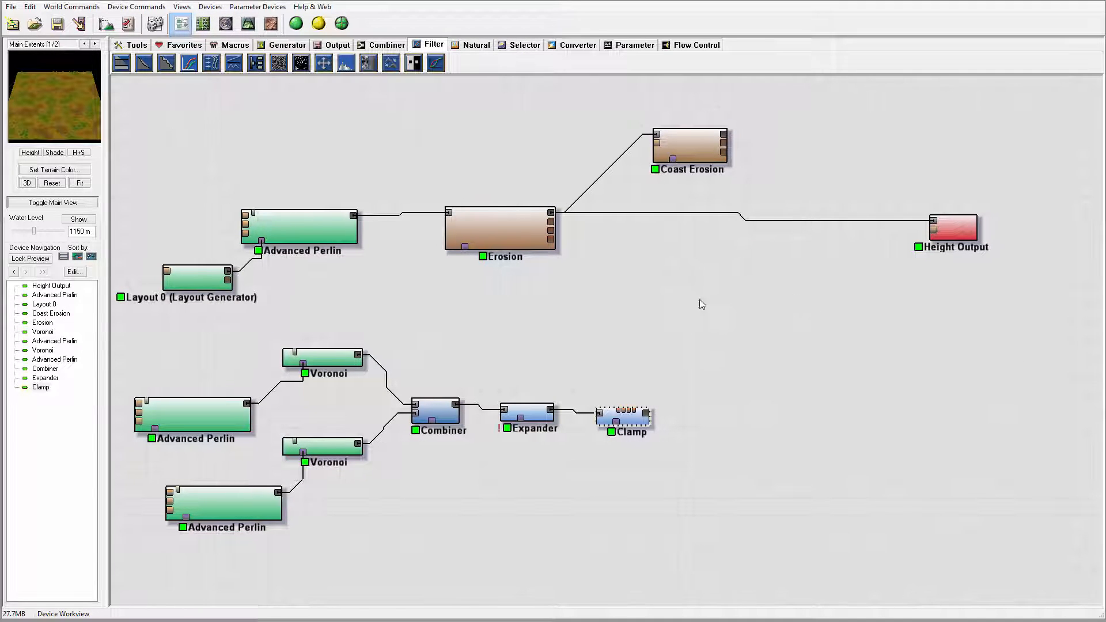
drag(509, 225, 543, 211)
drag(668, 148, 681, 235)
drag(610, 421, 693, 413)
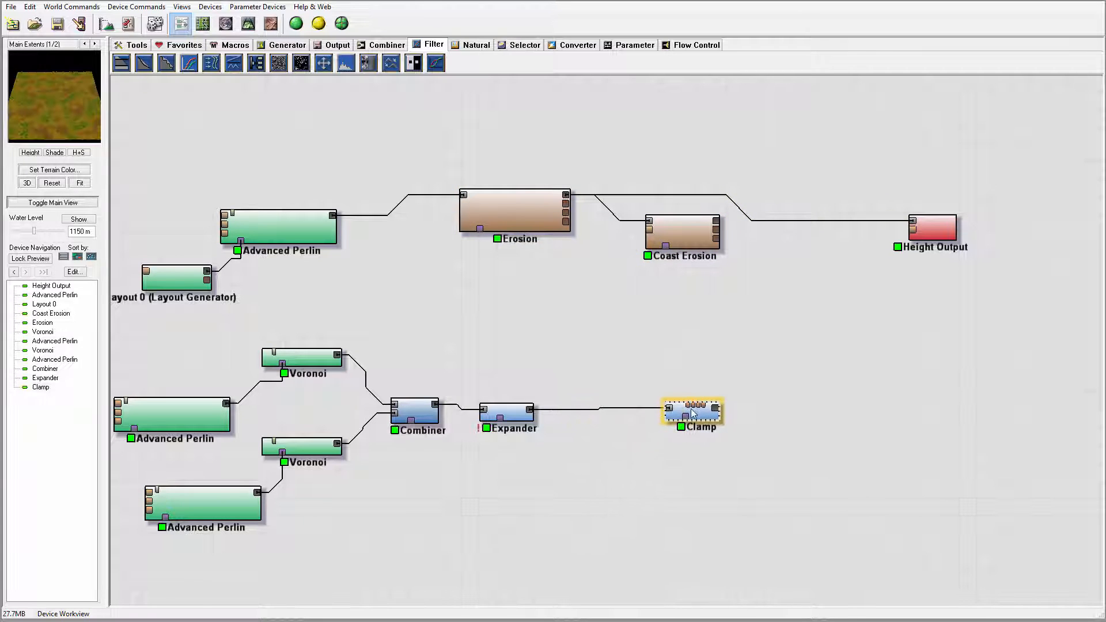
click(676, 231)
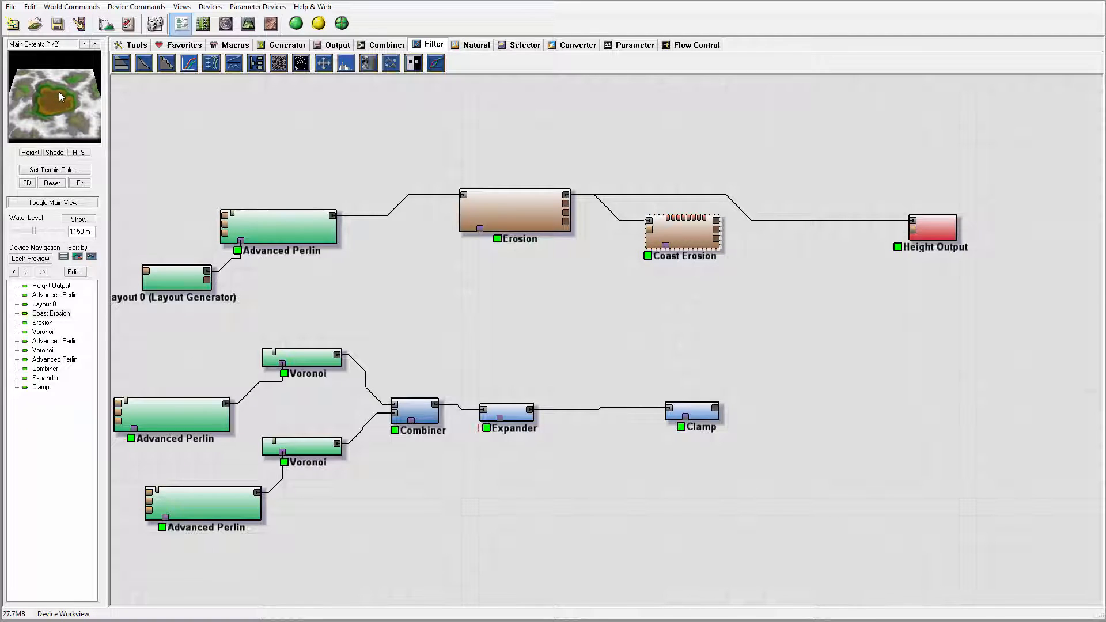
Shift Height Output and Coast Erosion farther along the upper chain and nudge the Erosion device.
middle_drag(732, 316, 637, 315)
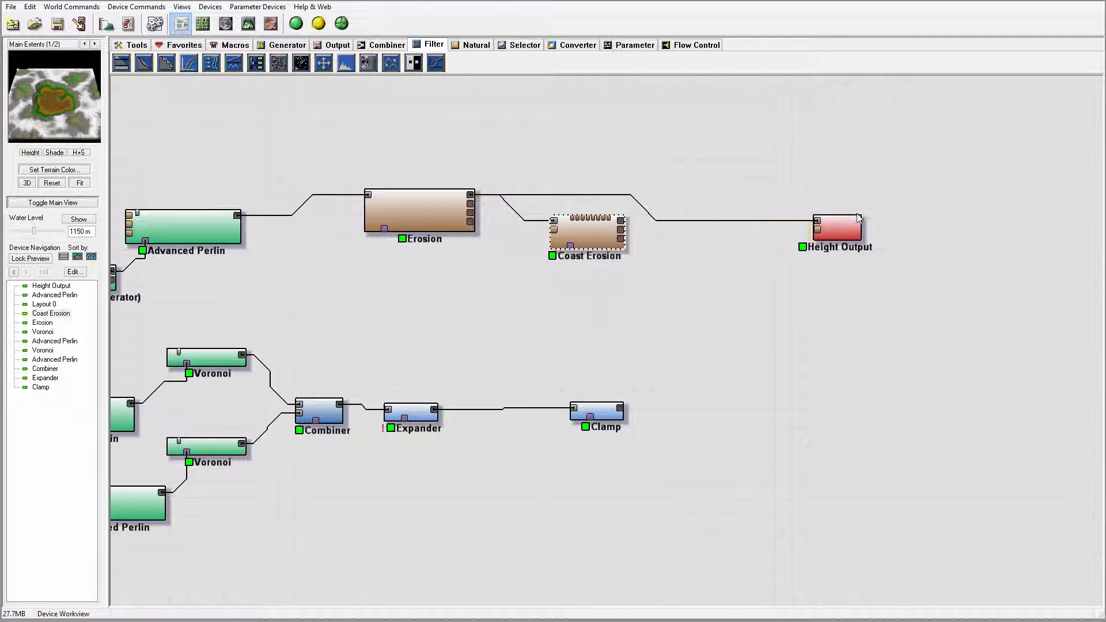
drag(841, 227, 943, 197)
drag(597, 238, 646, 234)
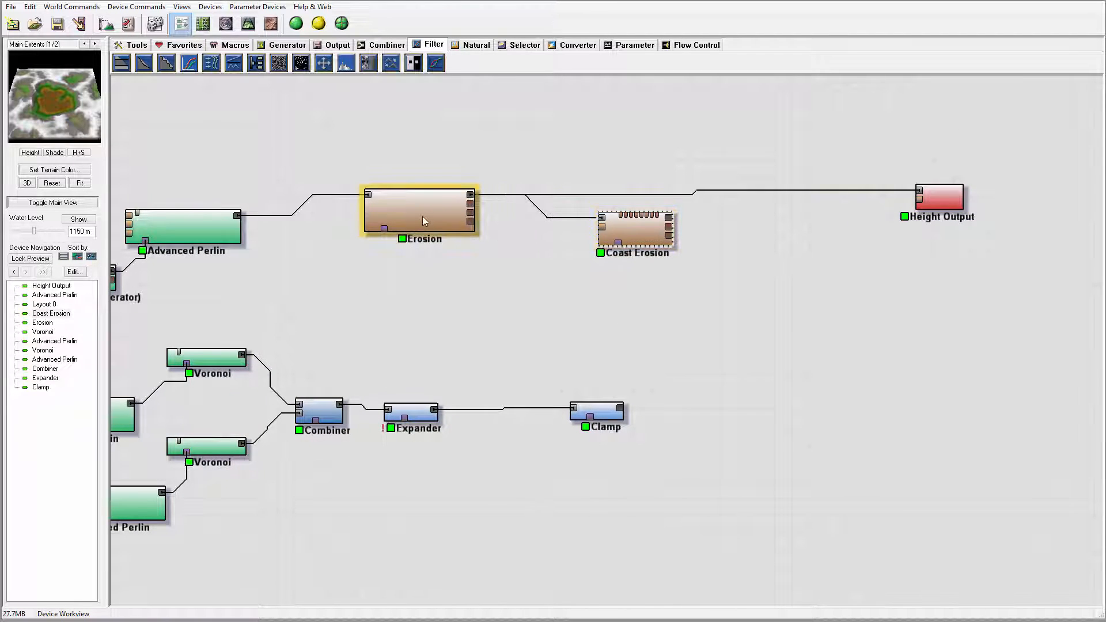
drag(423, 216, 434, 220)
Spread out the upper Advanced Perlin and Layout 0 generators, raising the Perlin device and moving the layout lower and farther left.
middle_drag(537, 300, 786, 300)
drag(438, 228, 454, 216)
click(343, 290)
drag(344, 290, 329, 282)
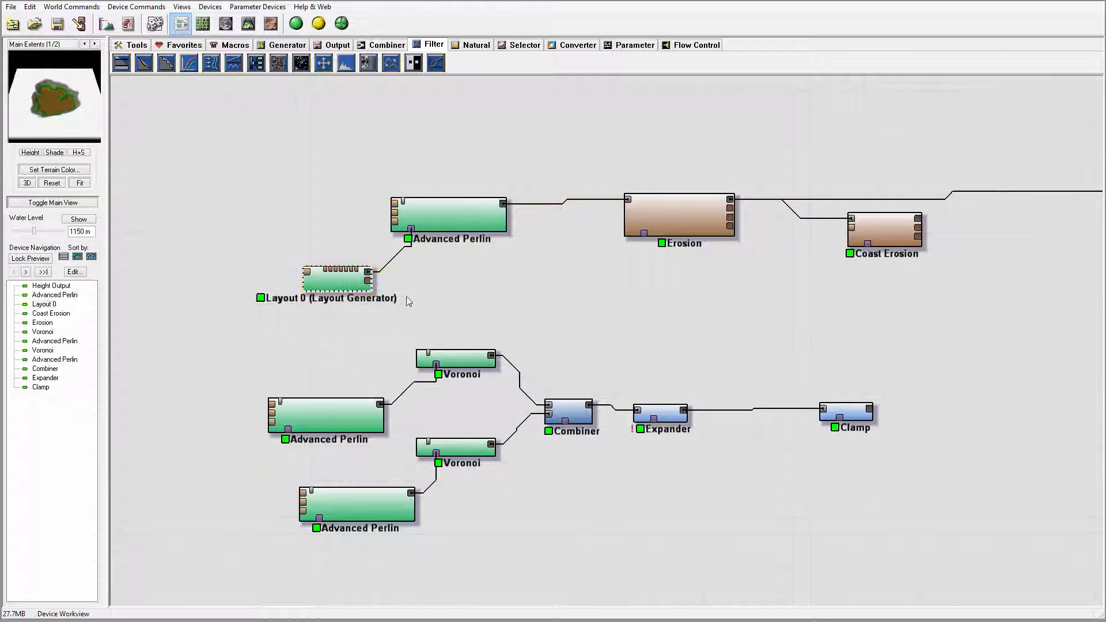
middle_drag(492, 289, 541, 288)
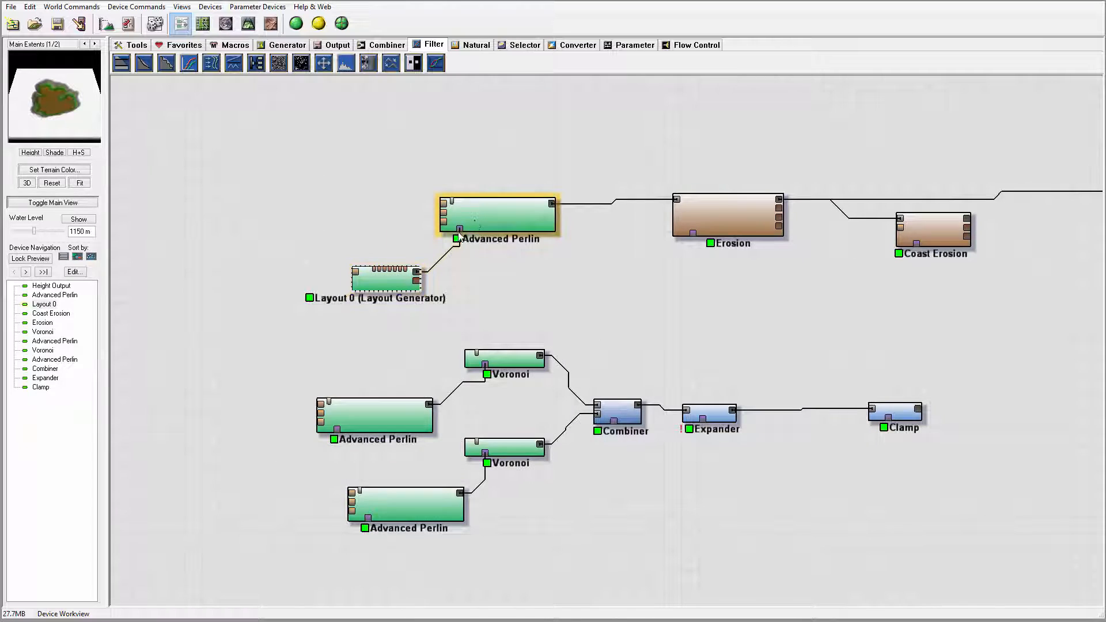
drag(389, 279, 365, 292)
drag(475, 211, 471, 200)
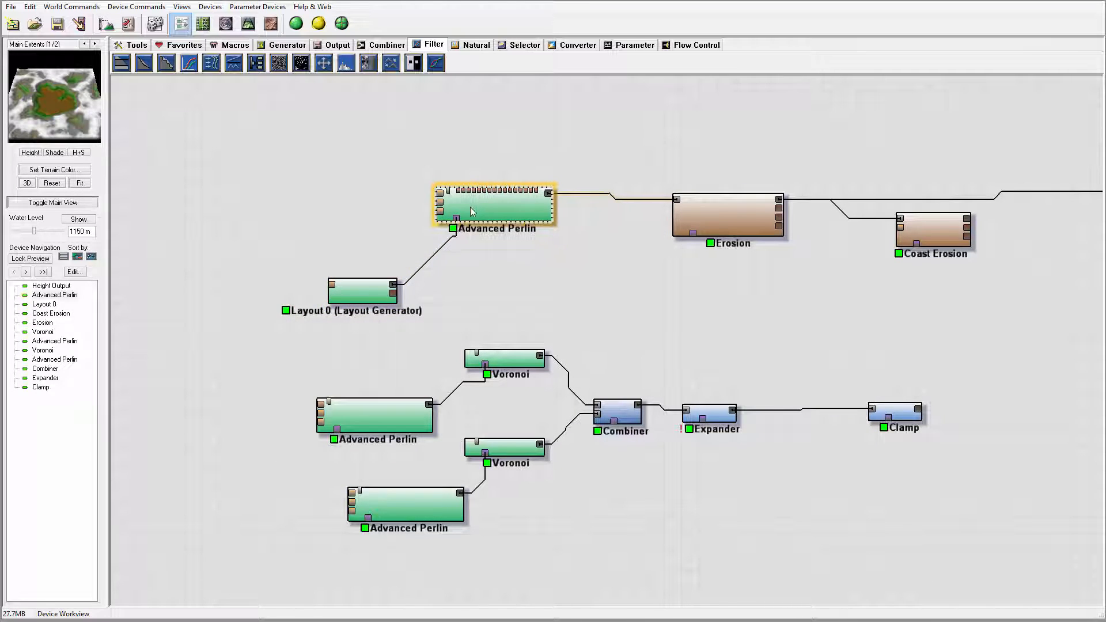
click(371, 296)
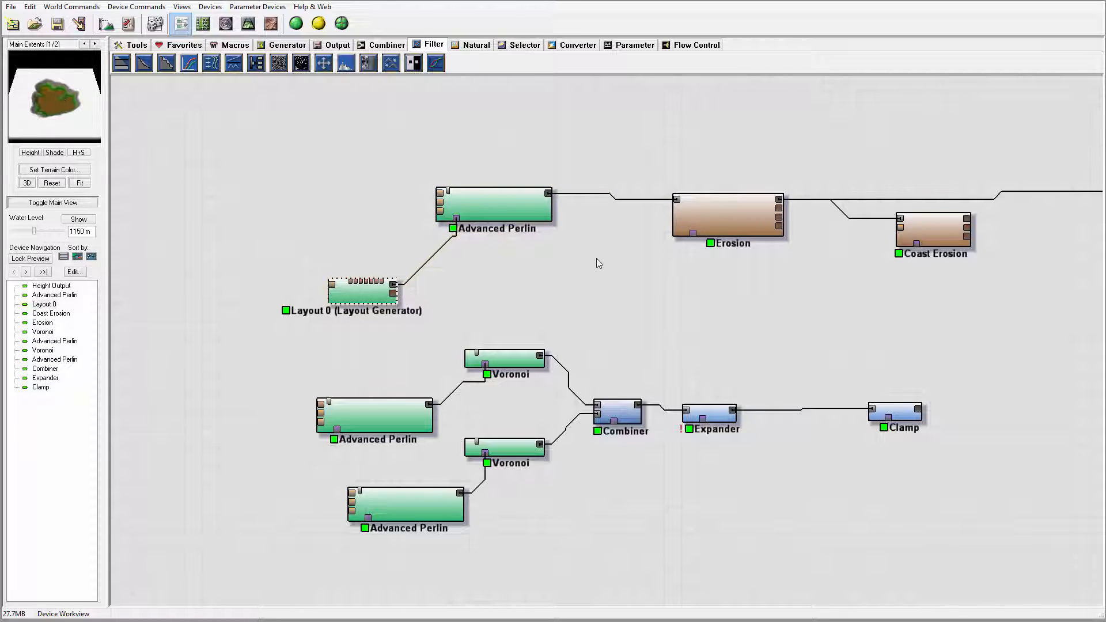
drag(576, 258, 370, 247)
drag(295, 202, 262, 191)
Reposition Coast Erosion slightly lower, between the Erosion device and Height Output.
drag(627, 281, 386, 281)
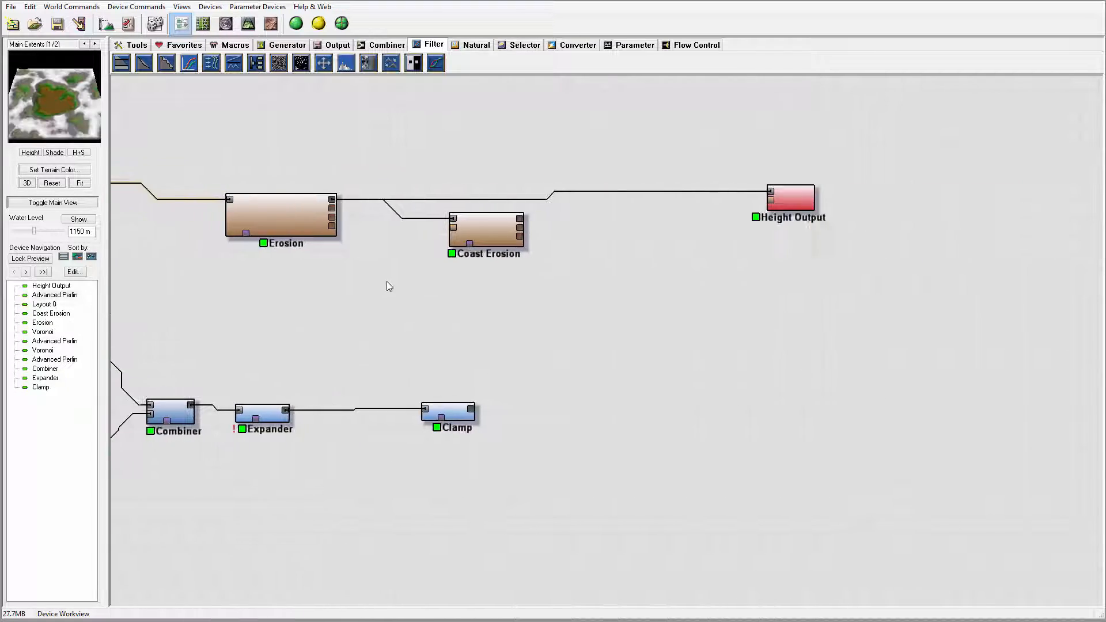
drag(475, 227, 498, 240)
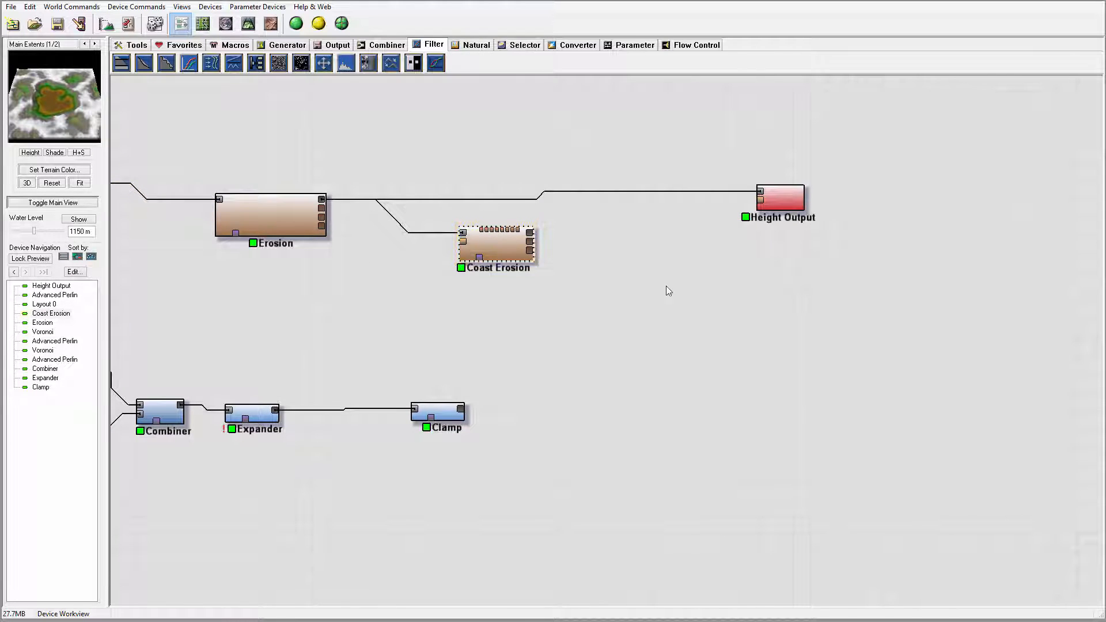
drag(666, 287, 575, 277)
drag(449, 245, 409, 244)
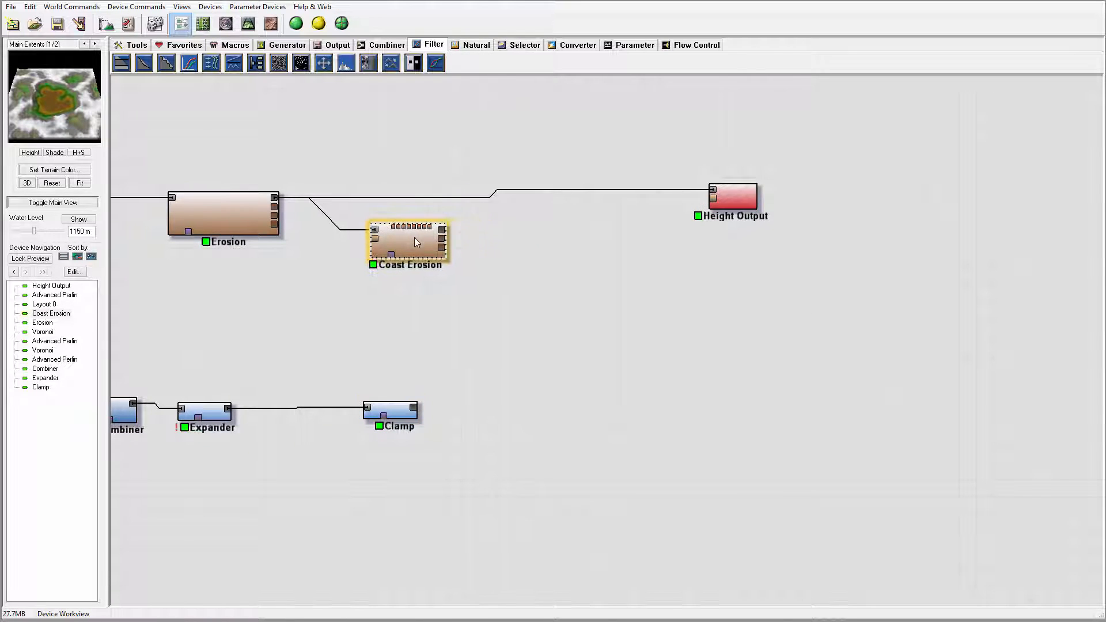
Add a Chooser combiner and connect Clamp's output to its first input and Coast Erosion's main output to its second.
click(396, 414)
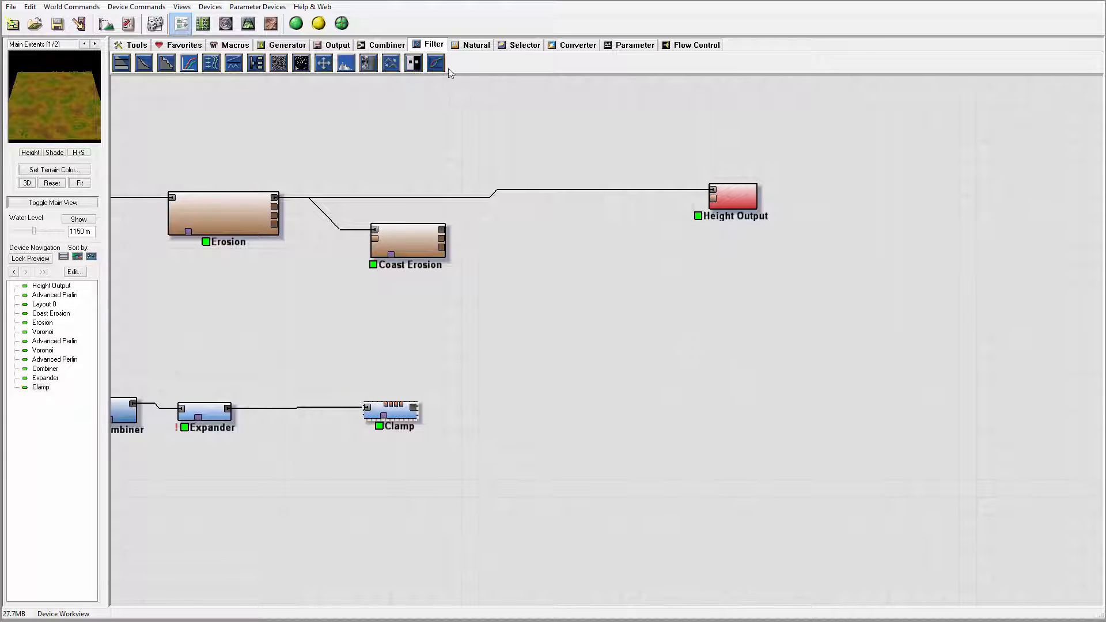
click(387, 46)
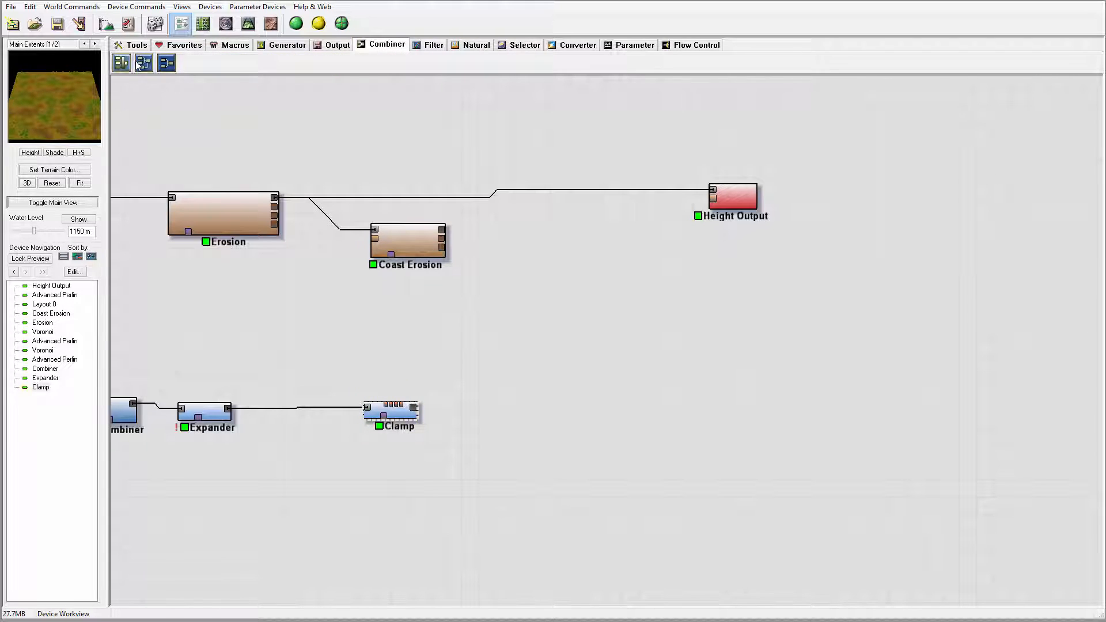
drag(167, 104, 577, 349)
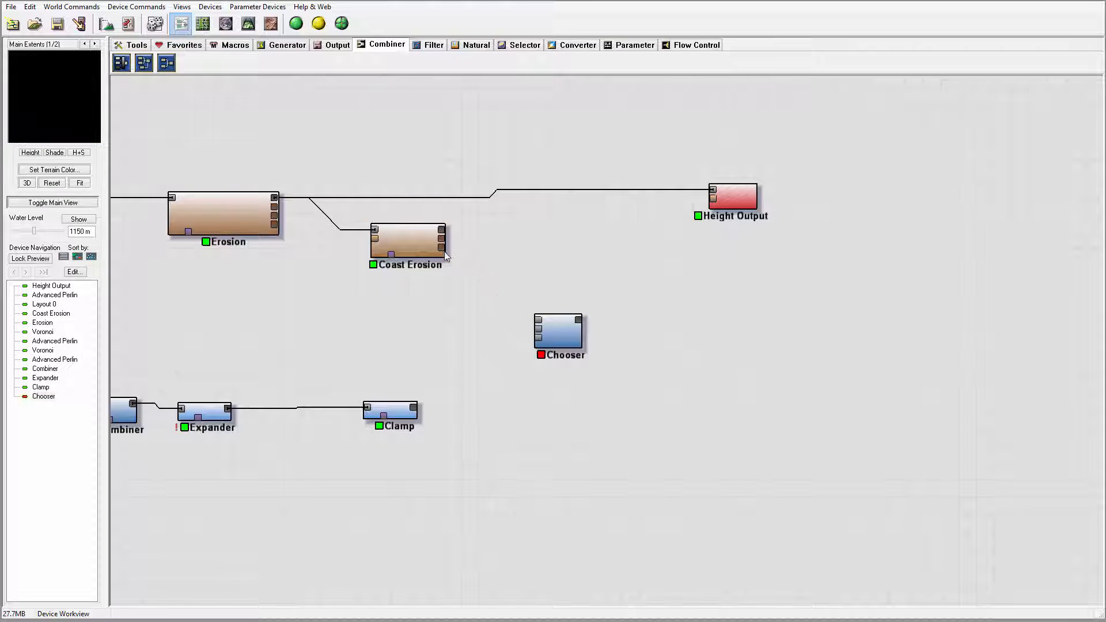
drag(442, 229, 539, 329)
drag(418, 406, 539, 320)
Check the Chooser's method options and preview the Layout 0 and Coast Erosion devices.
double_click(556, 331)
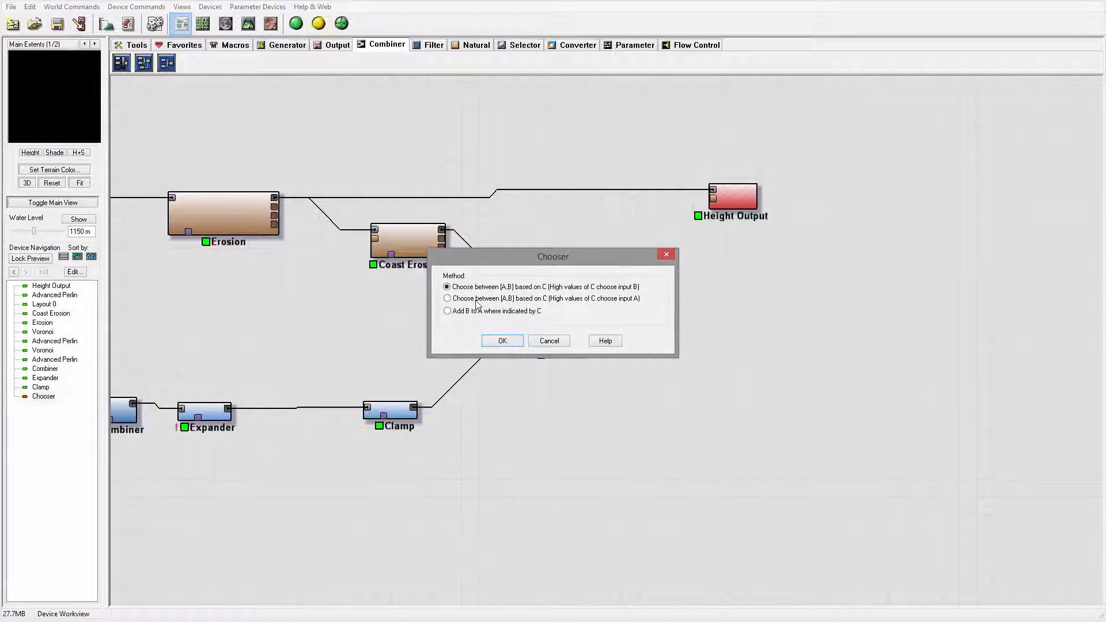
click(549, 341)
scroll(413, 330, left, 3)
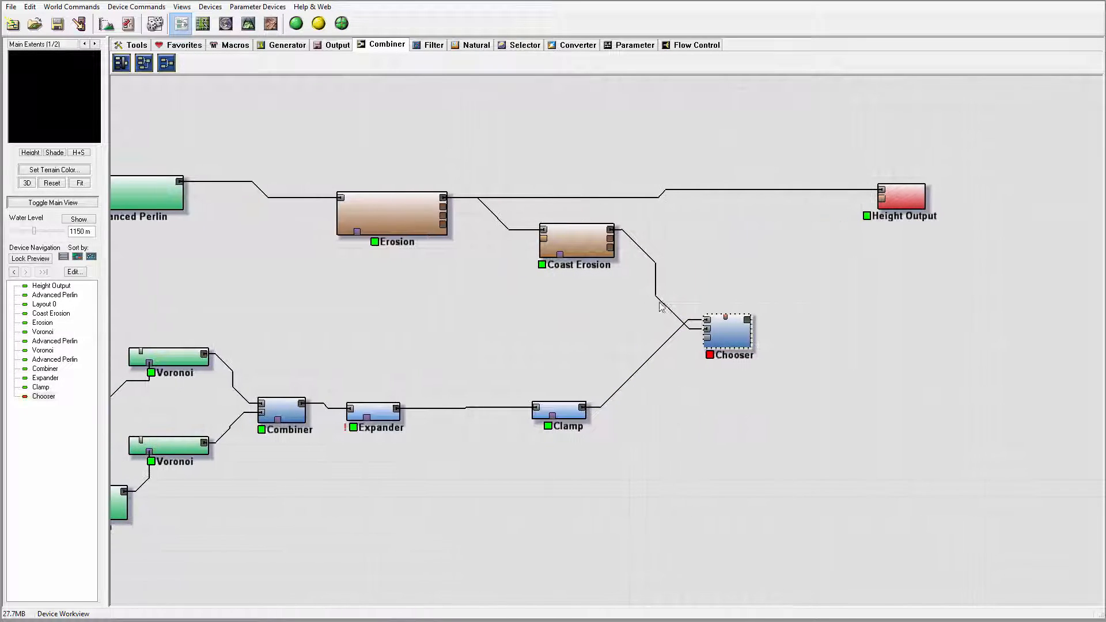
scroll(606, 298, left, 5)
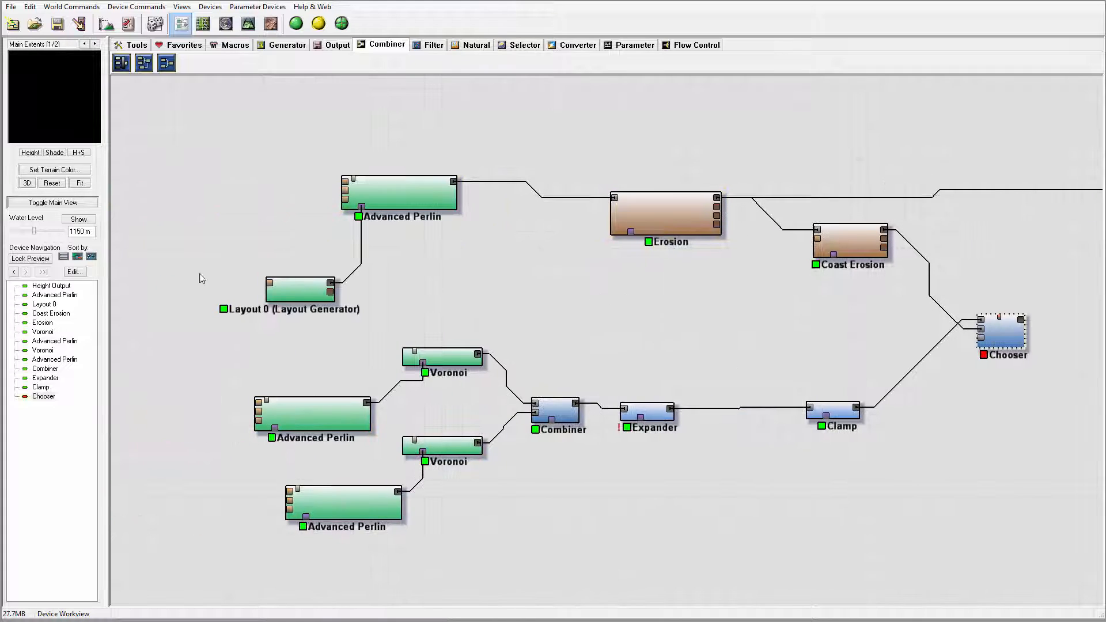
click(299, 291)
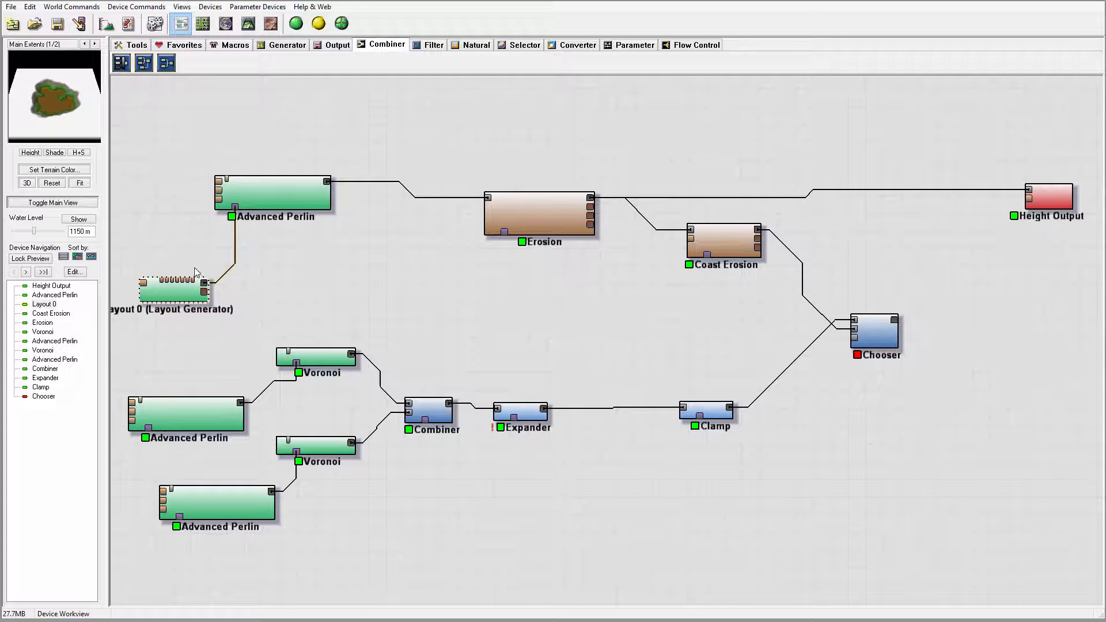
middle_drag(594, 262, 408, 292)
click(620, 234)
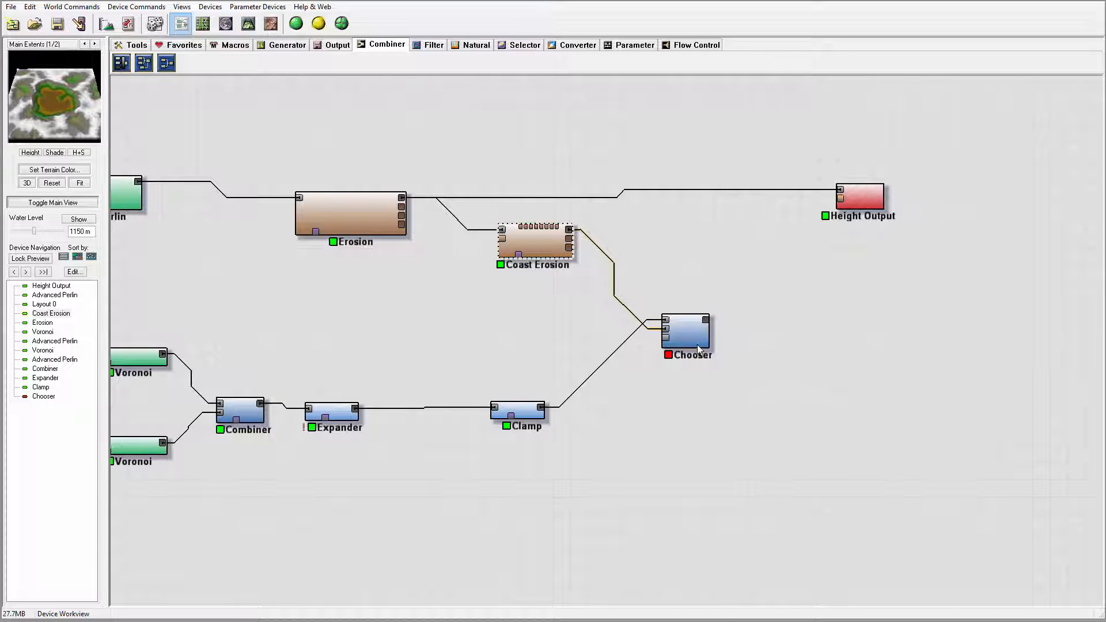
Move the Chooser farther from its inputs and bring Coast Erosion closer to the Erosion device.
drag(698, 348, 771, 341)
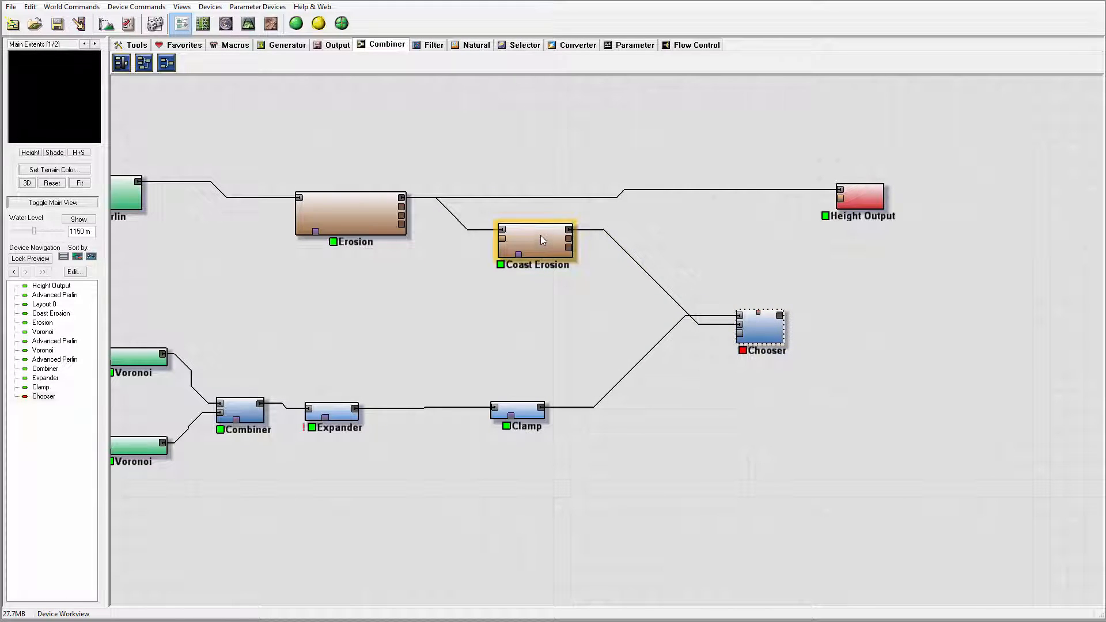
drag(527, 236, 473, 228)
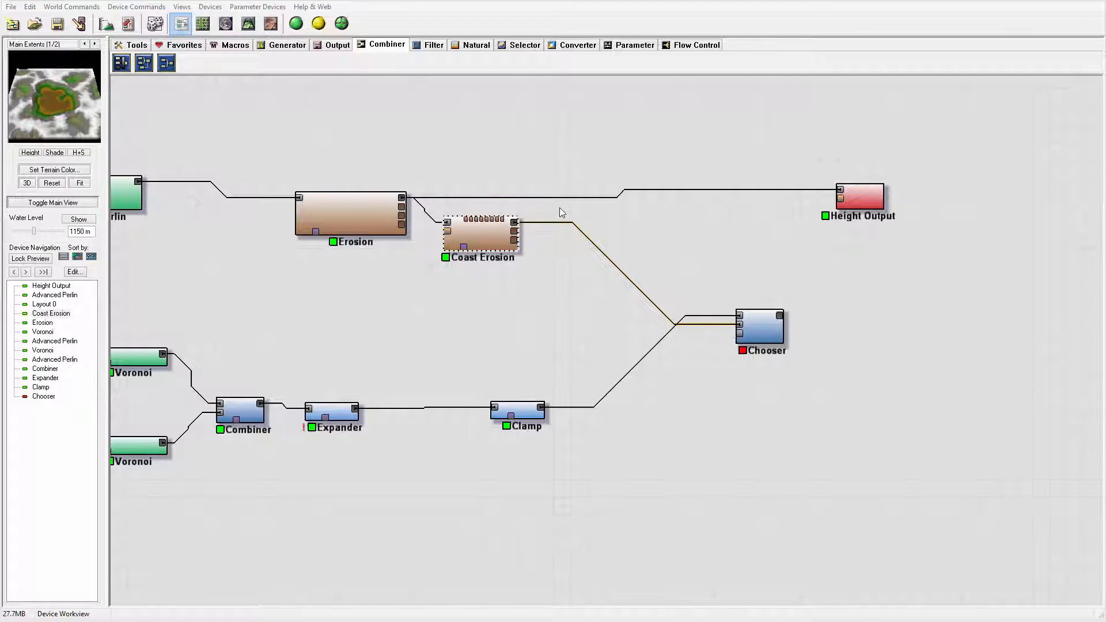
Add an Expander filter below Coast Erosion and connect Coast Erosion's second output to its input.
click(431, 46)
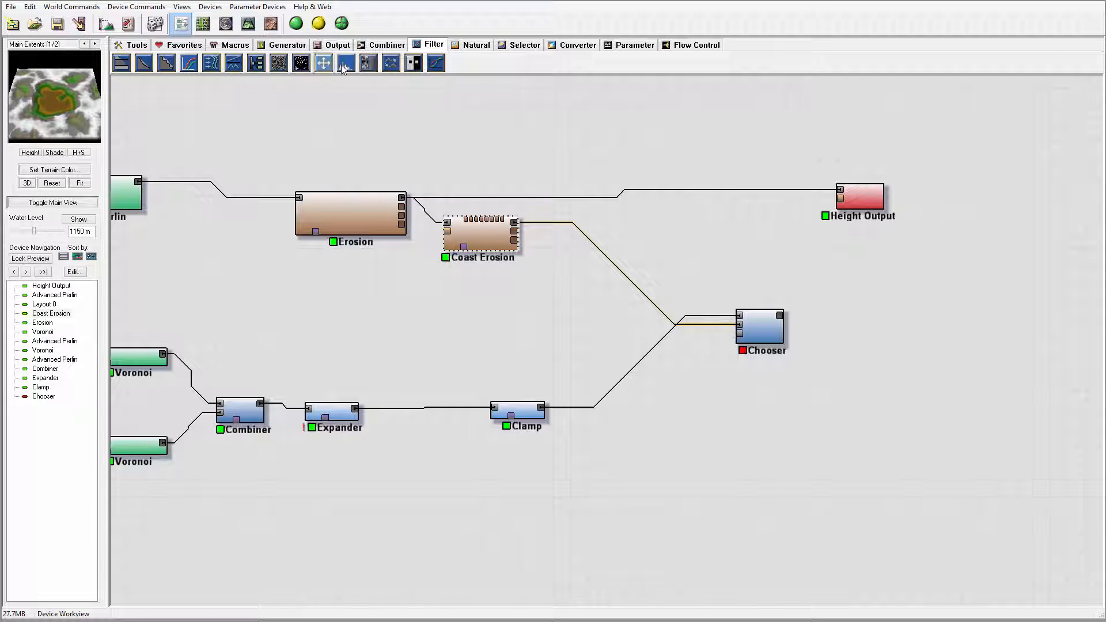
click(390, 62)
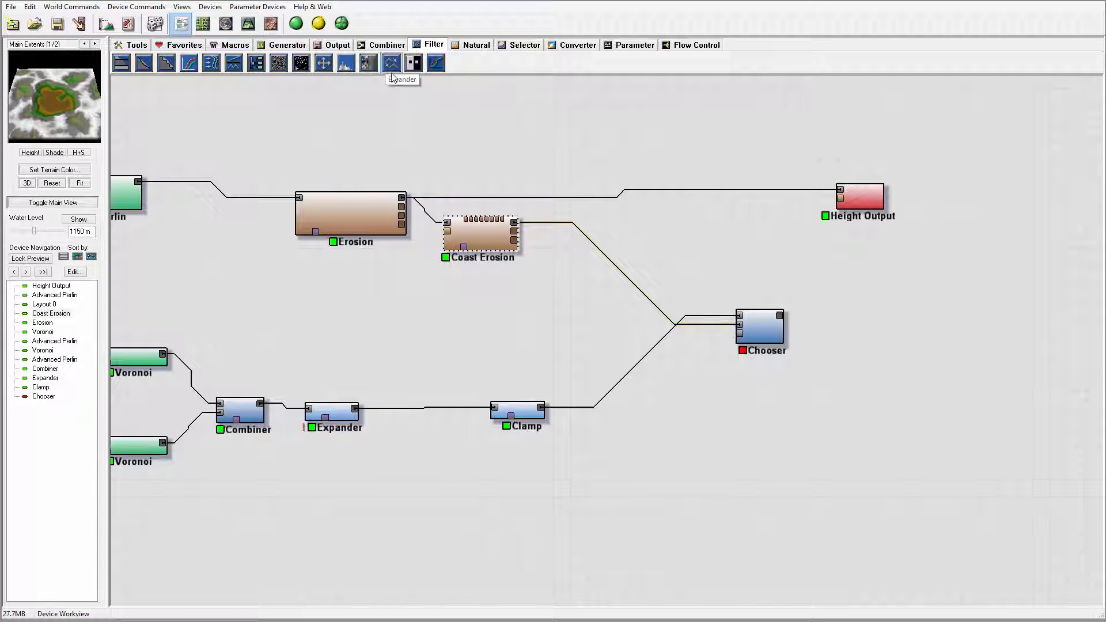
click(569, 306)
drag(516, 233, 546, 307)
Set the new Expander's action to Swell, filter type to Hybrid (fast) and distance to 28.
click(579, 310)
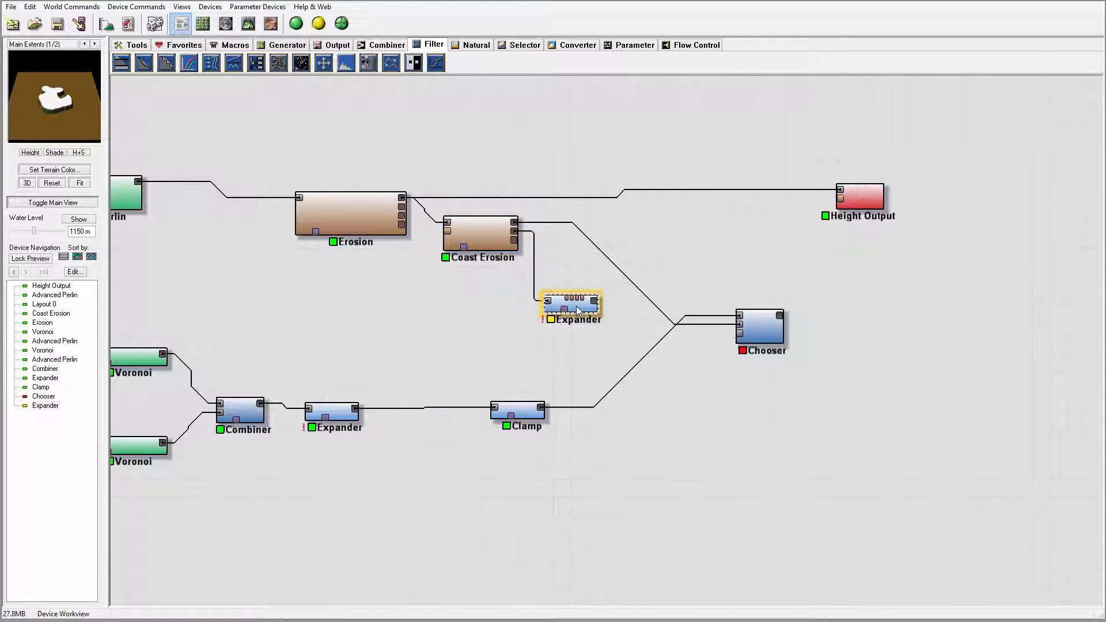
double_click(579, 310)
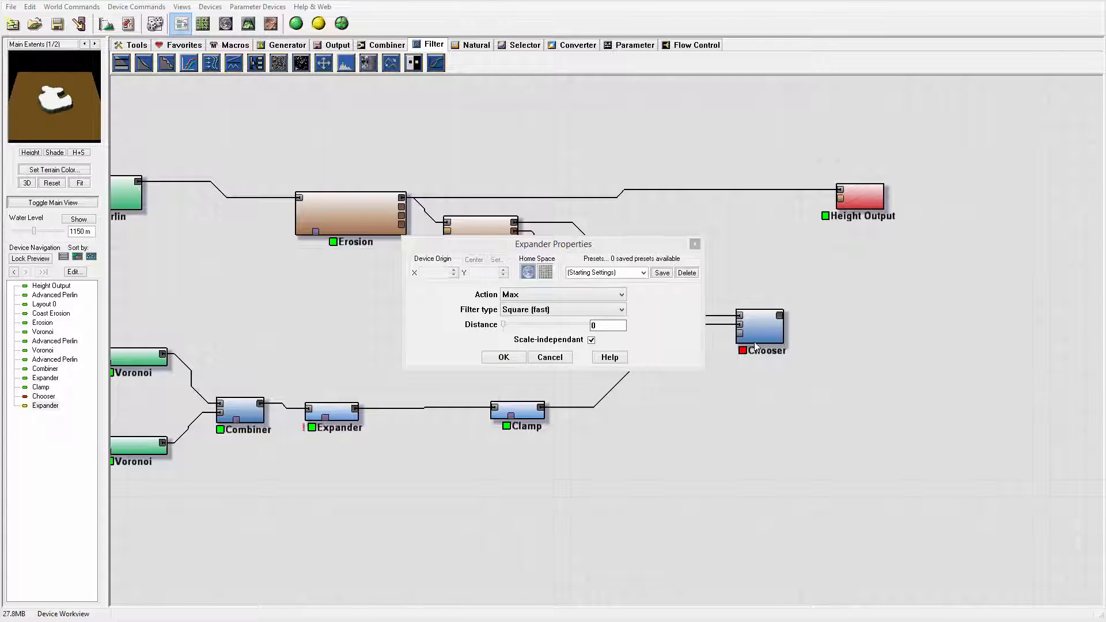
click(569, 294)
click(532, 320)
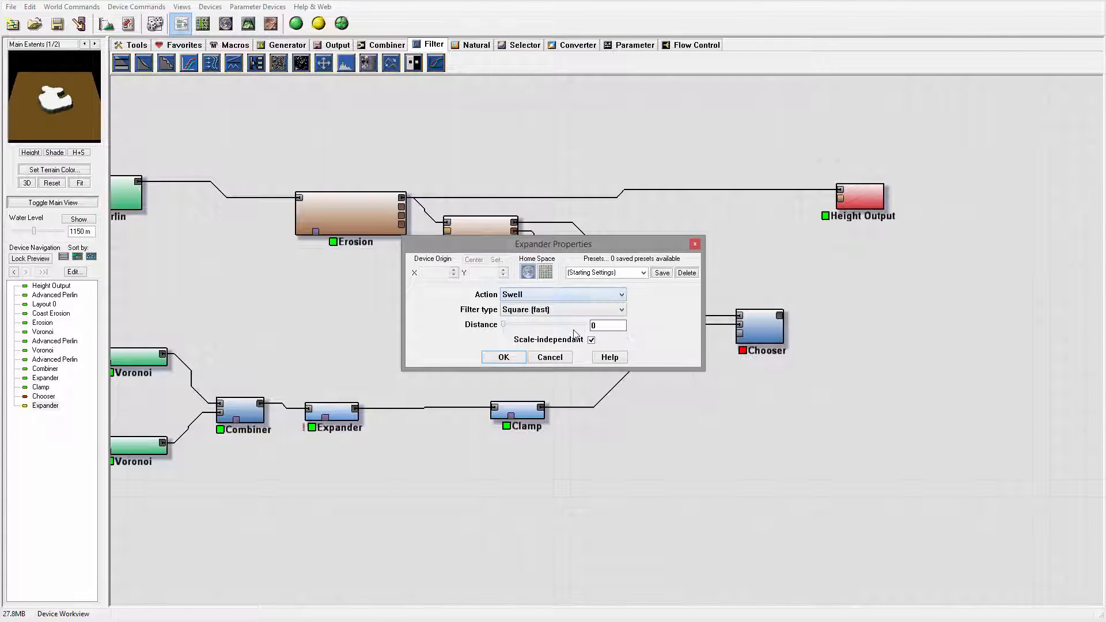
click(531, 309)
click(529, 341)
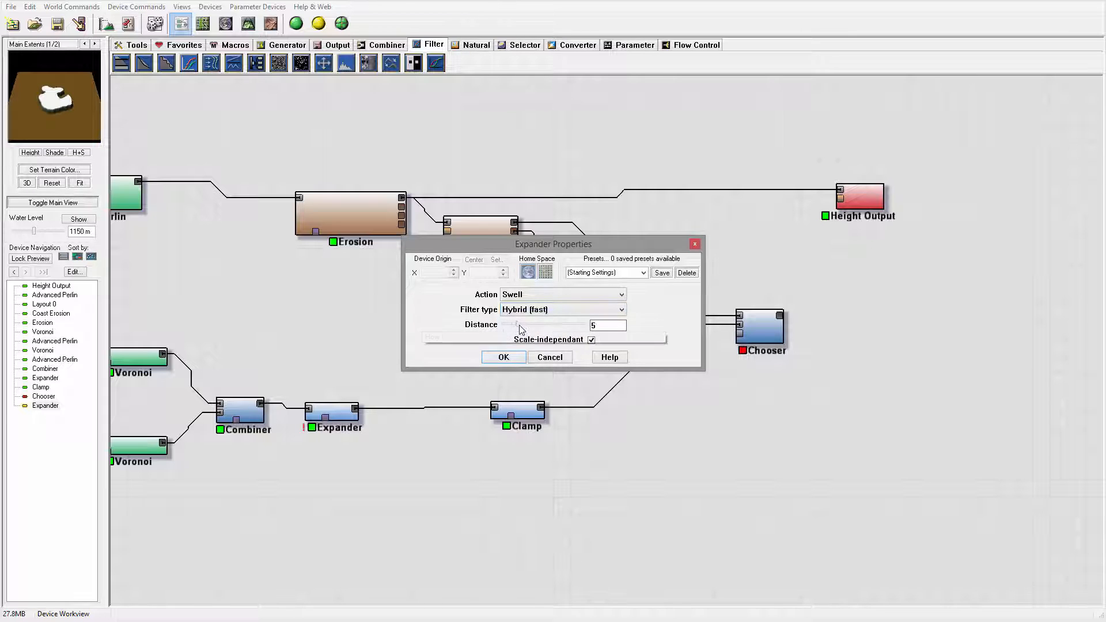
drag(542, 330, 569, 330)
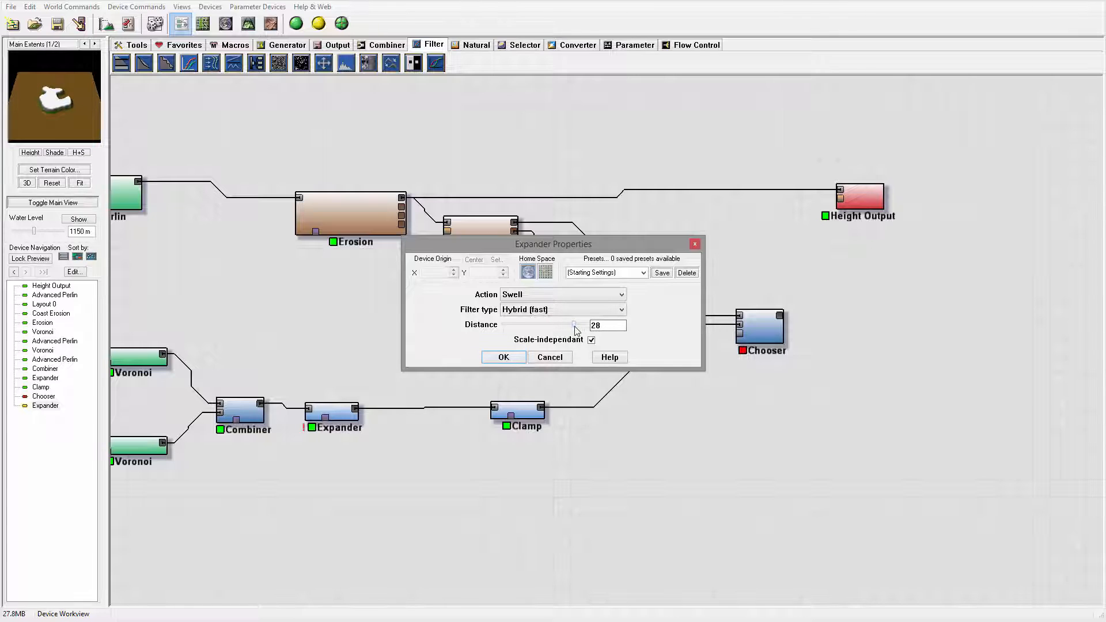
click(503, 358)
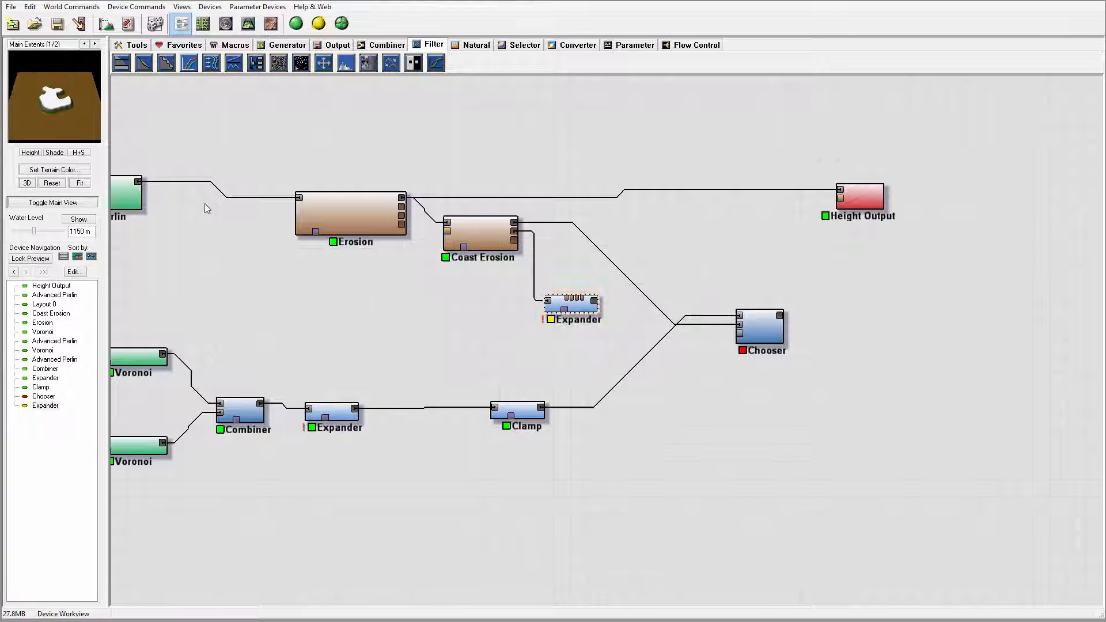
Move the Chooser farther away, add a Blur filter beside the new Expander and connect the Expander's output to it.
drag(763, 336, 851, 334)
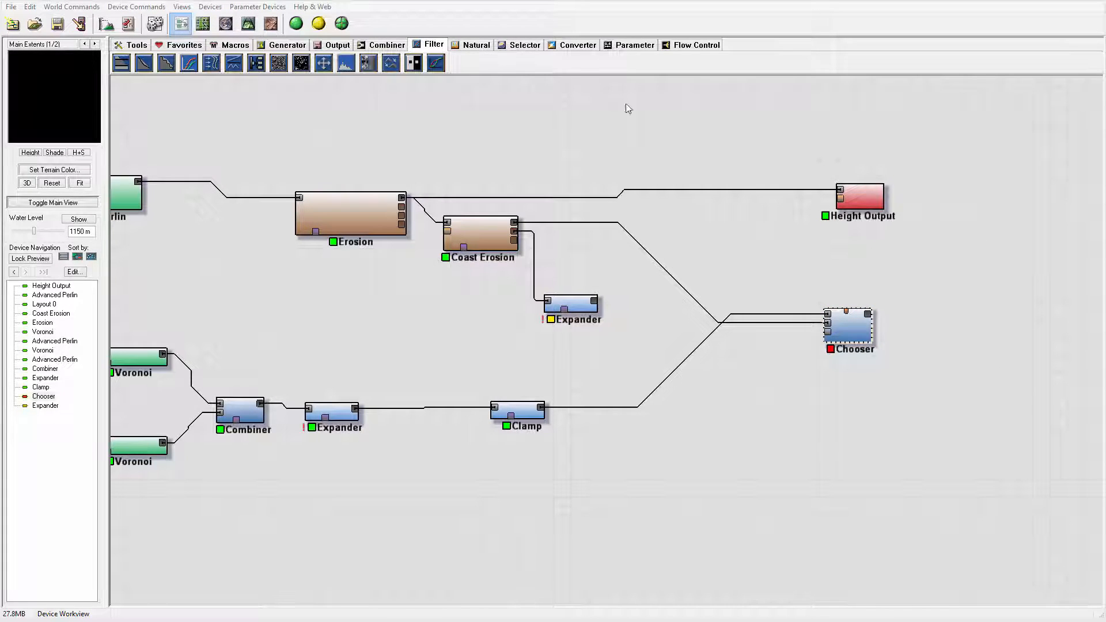
click(368, 63)
click(657, 302)
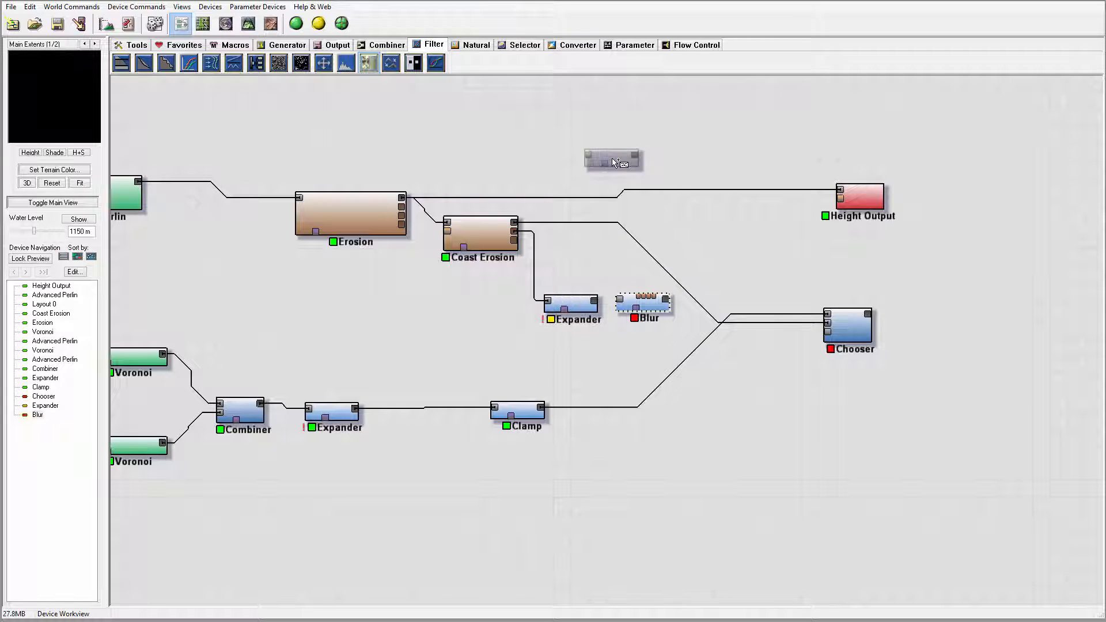
drag(595, 301, 620, 300)
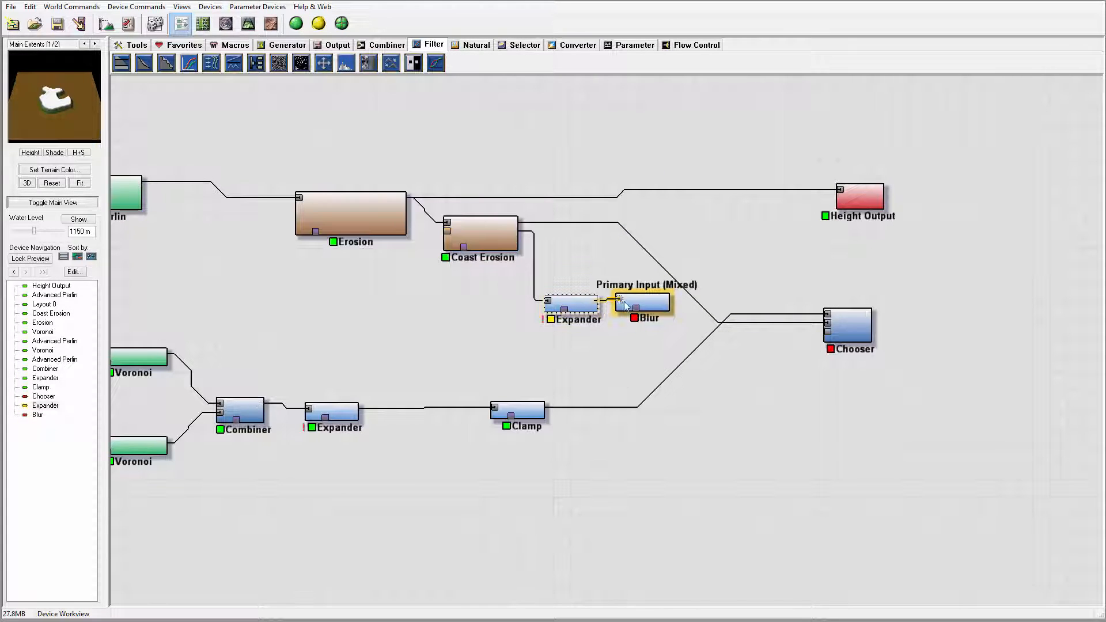
Set the Blur's radius to 111, keeping the Gaussian type.
click(650, 306)
double_click(650, 306)
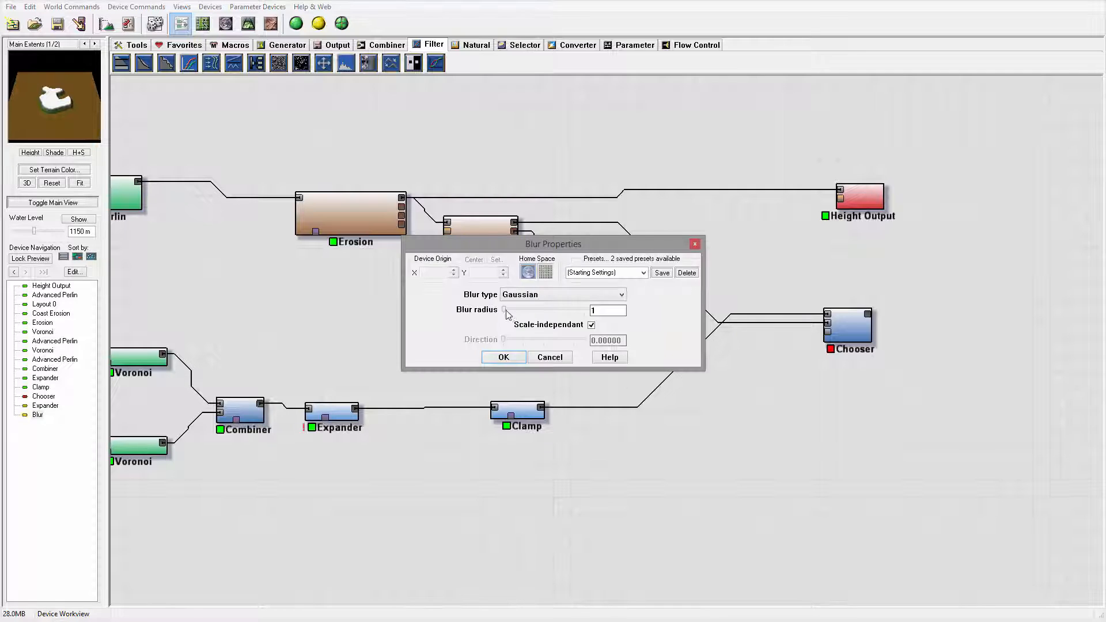
drag(507, 314, 576, 319)
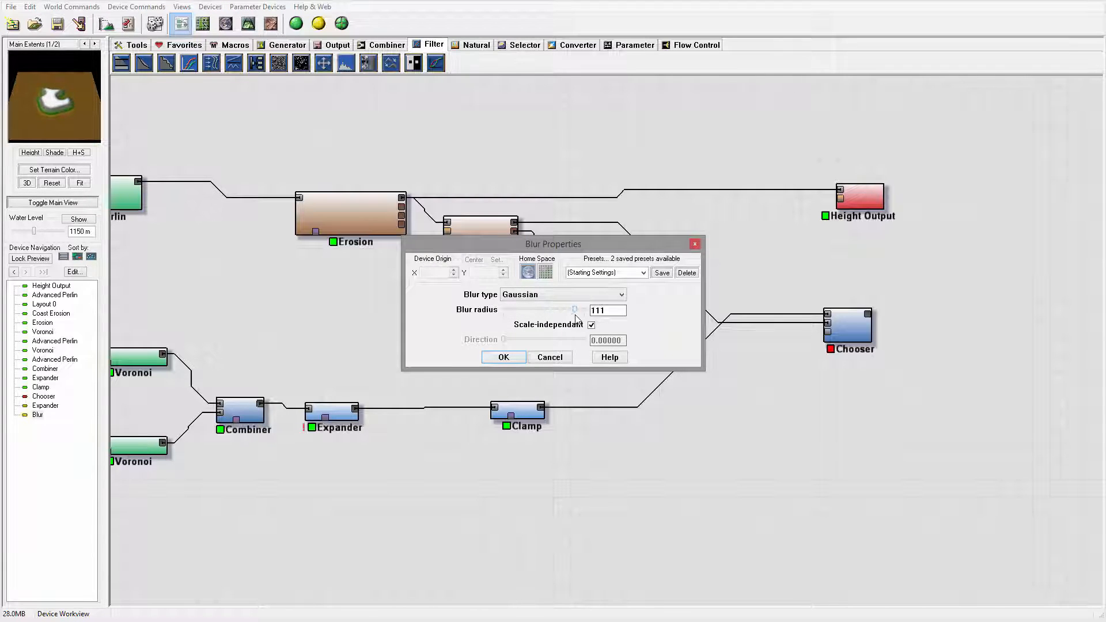
click(503, 357)
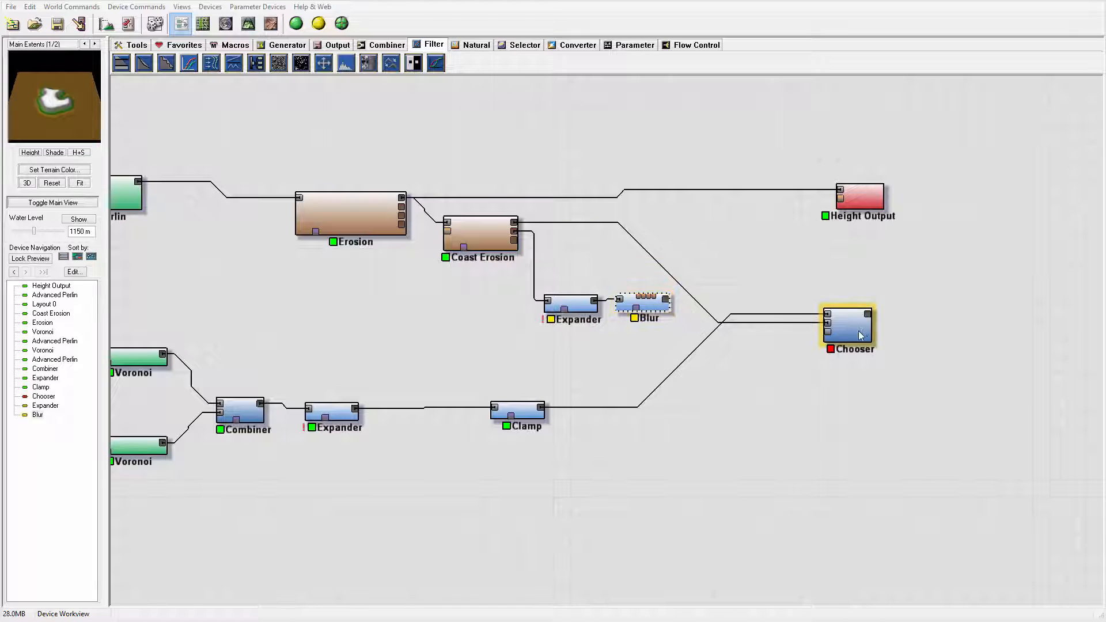
Connect Blur's output to the Chooser's third input and insert an Inverter filter between them.
drag(859, 330, 928, 325)
drag(649, 309, 905, 330)
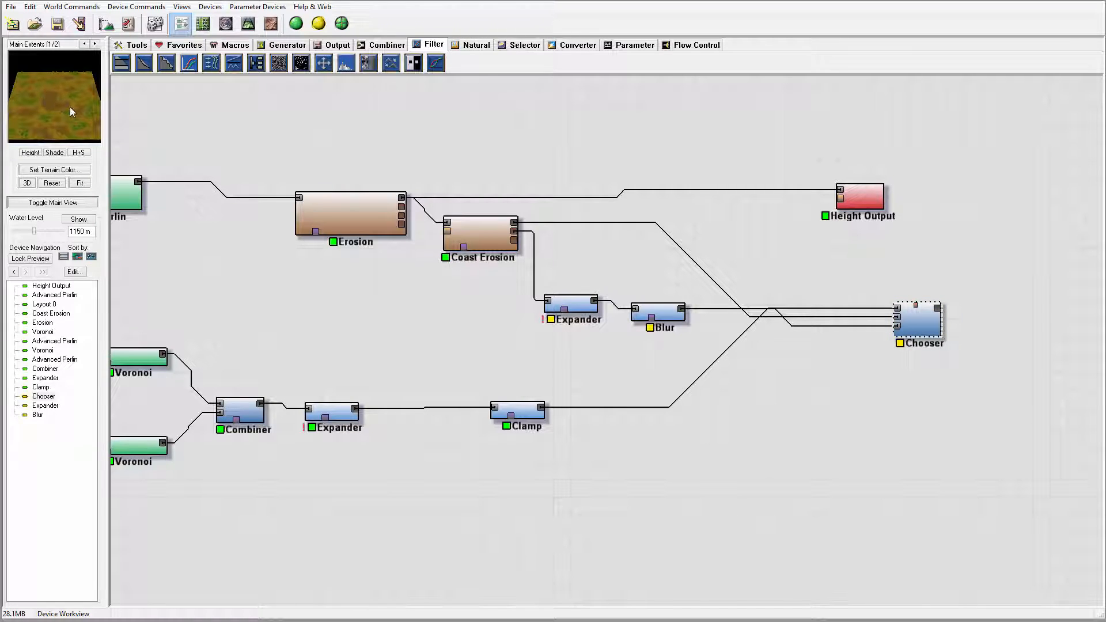
click(413, 63)
click(698, 305)
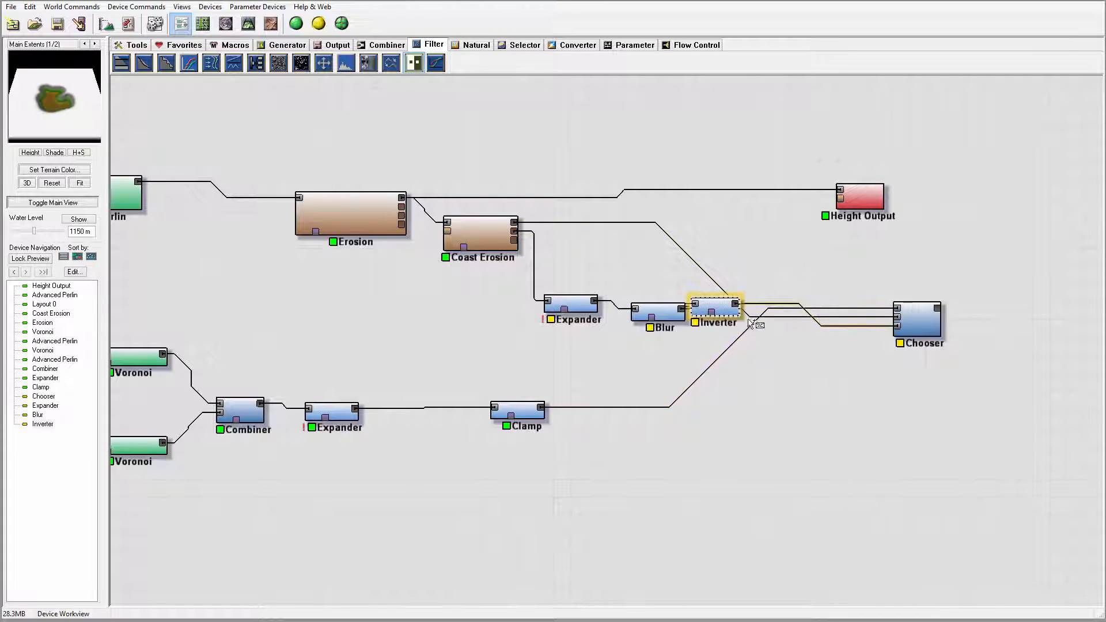
Line up the Expander, Blur and Inverter in an evenly spaced row below Coast Erosion and bring the Chooser closer.
drag(590, 305, 531, 312)
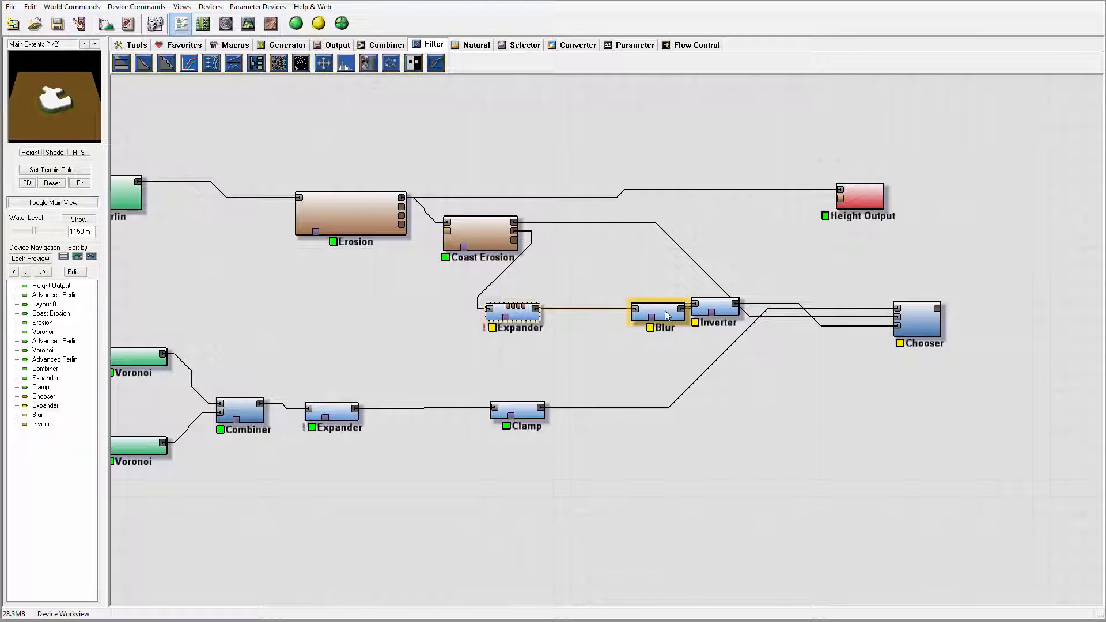
drag(657, 311, 596, 312)
drag(725, 311, 669, 318)
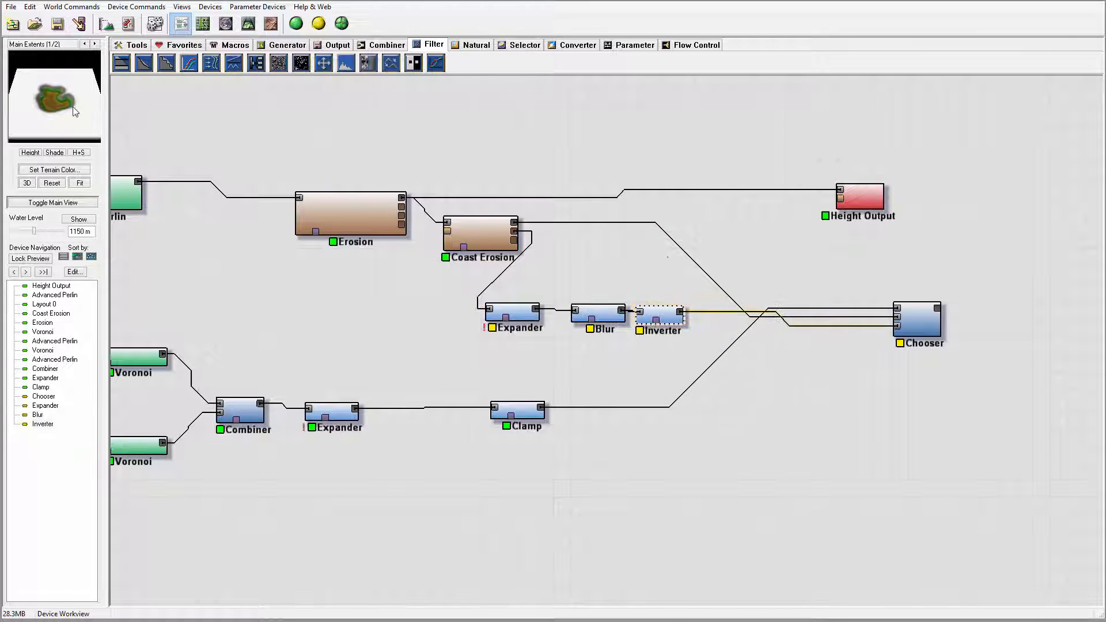
drag(915, 311, 861, 303)
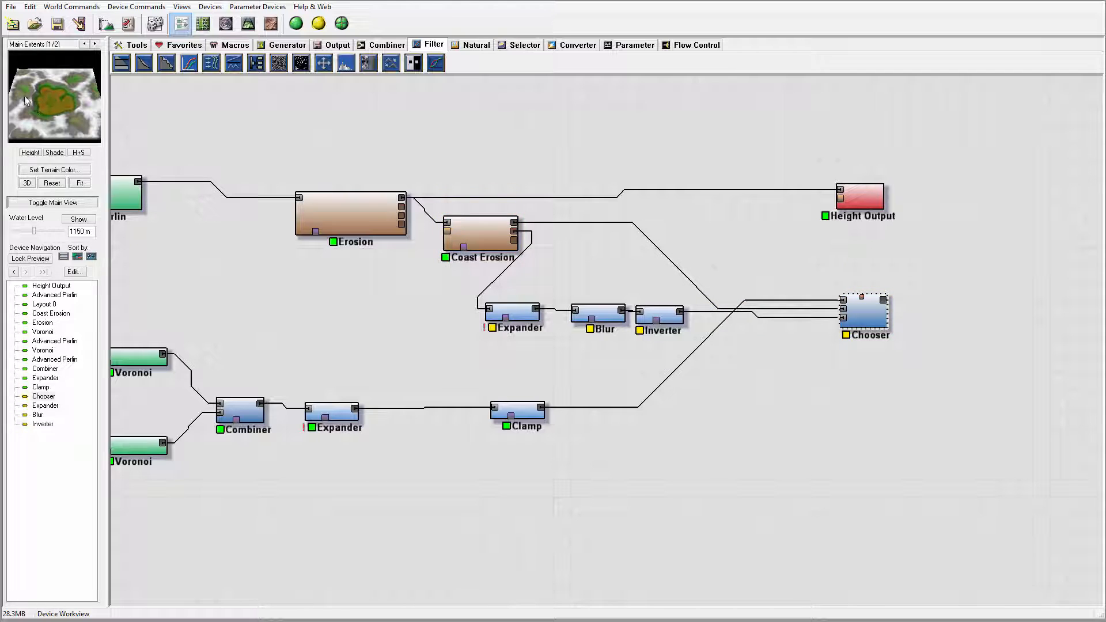
Examine the Chooser's blended terrain in the 3D view, checking the forest bumps and the coast transition from several angles.
click(244, 23)
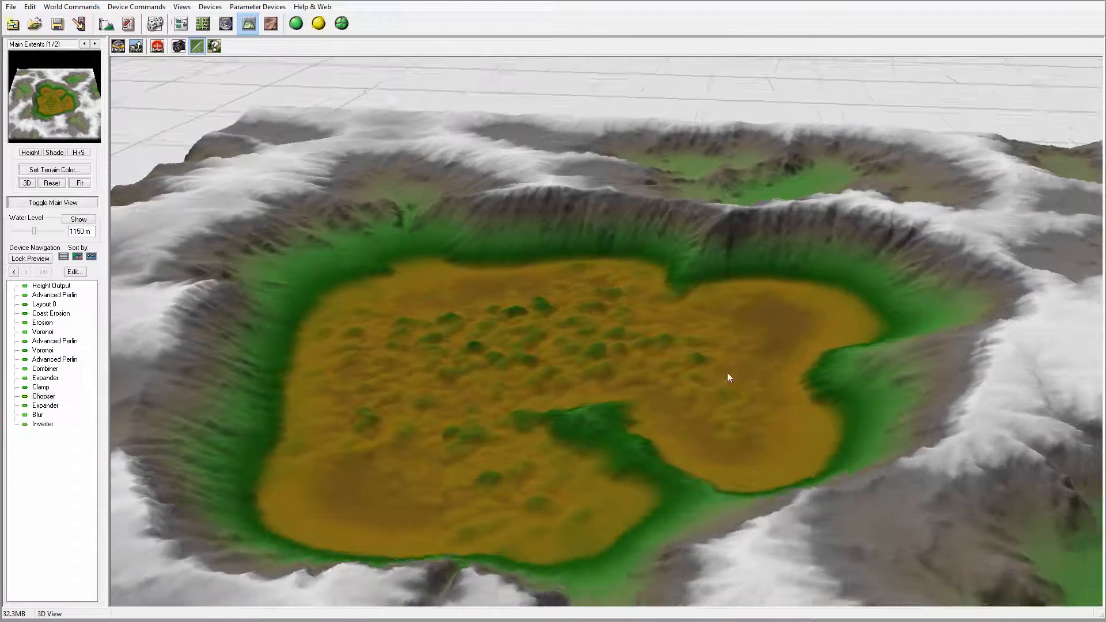
drag(727, 377, 427, 342)
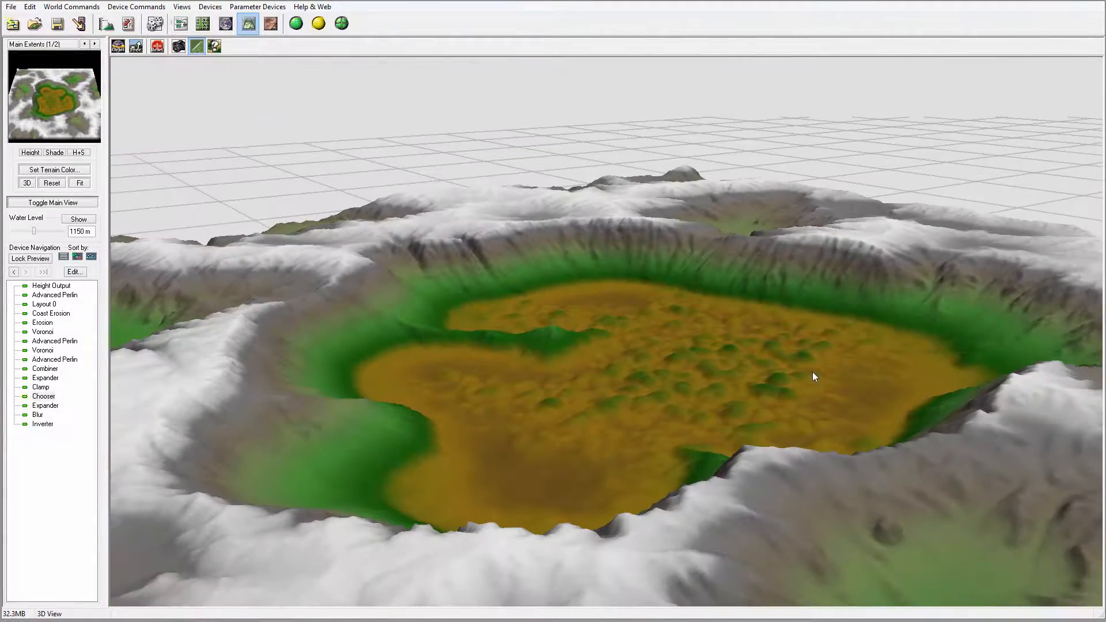
drag(627, 358, 603, 299)
drag(593, 365, 599, 390)
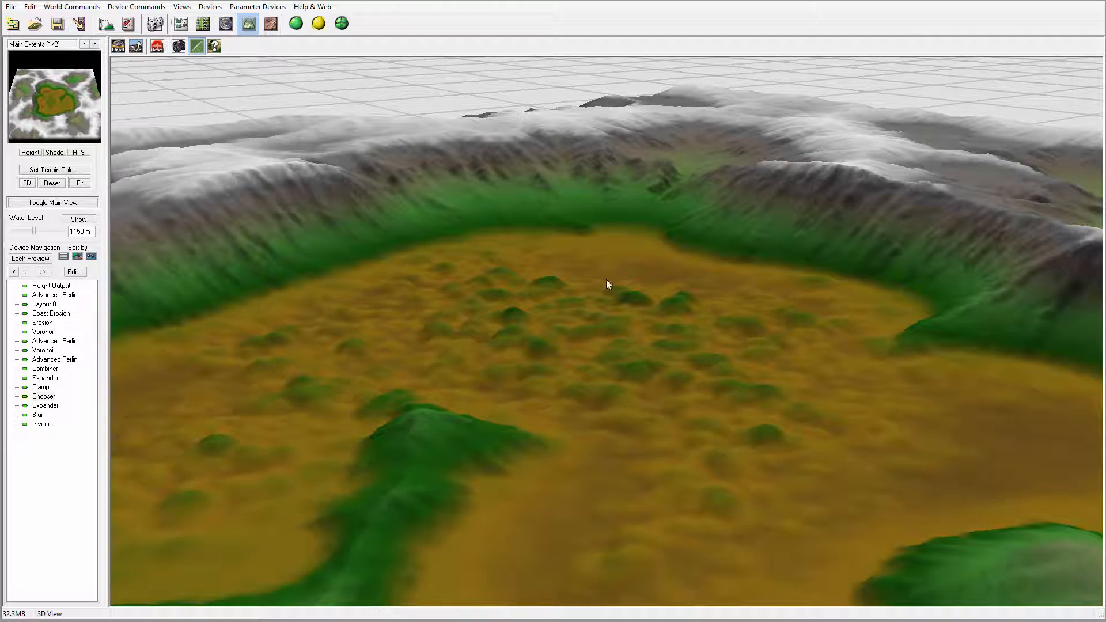
drag(608, 284, 341, 374)
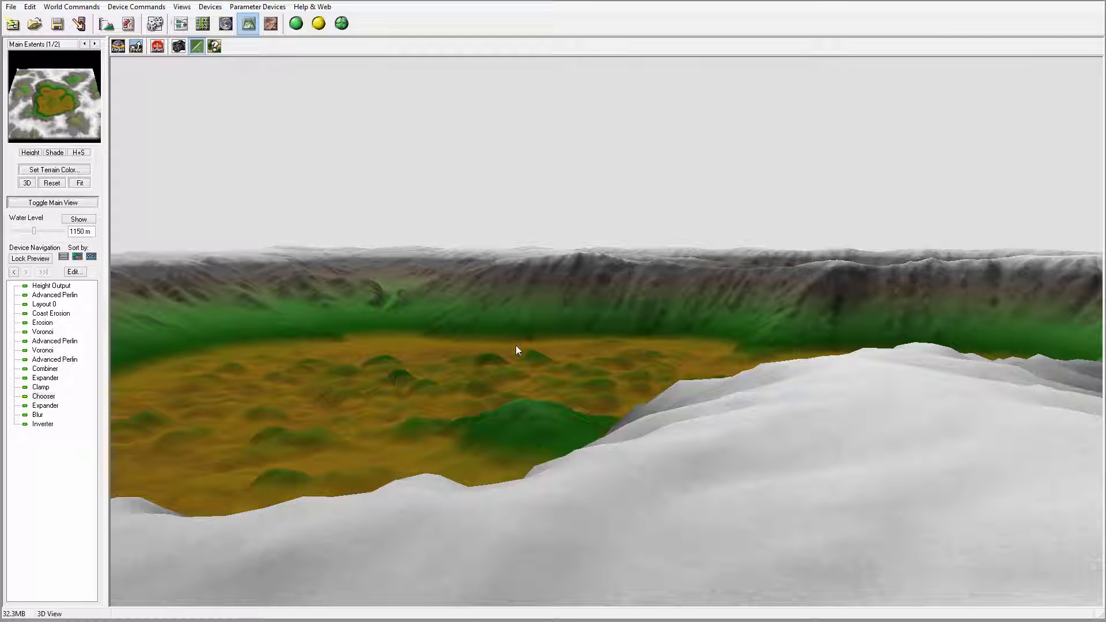
drag(516, 346, 370, 414)
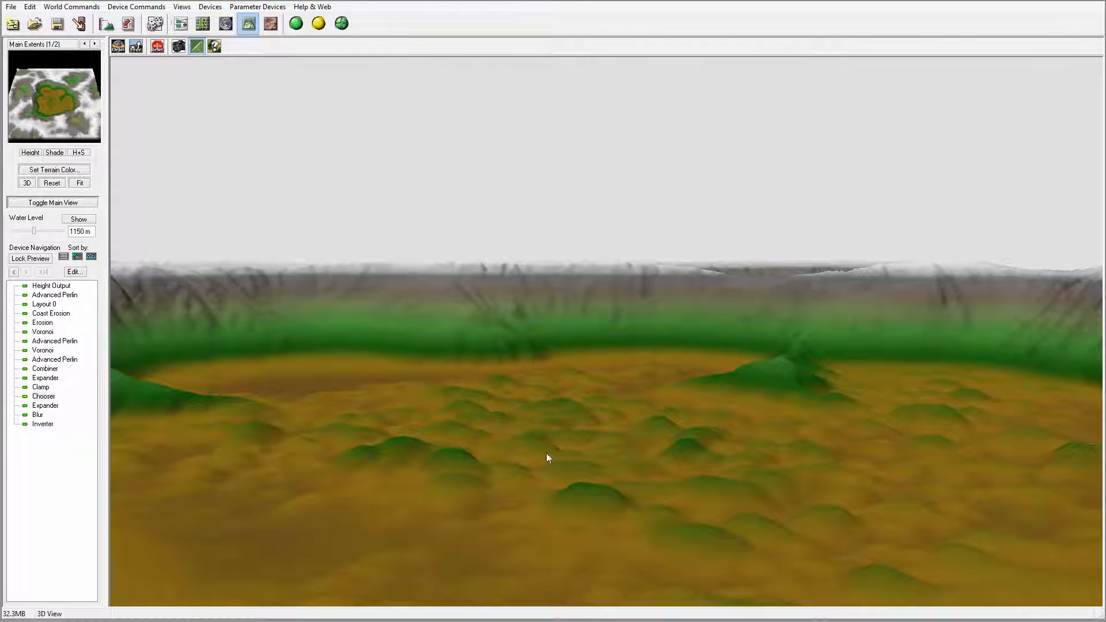
drag(548, 457, 588, 373)
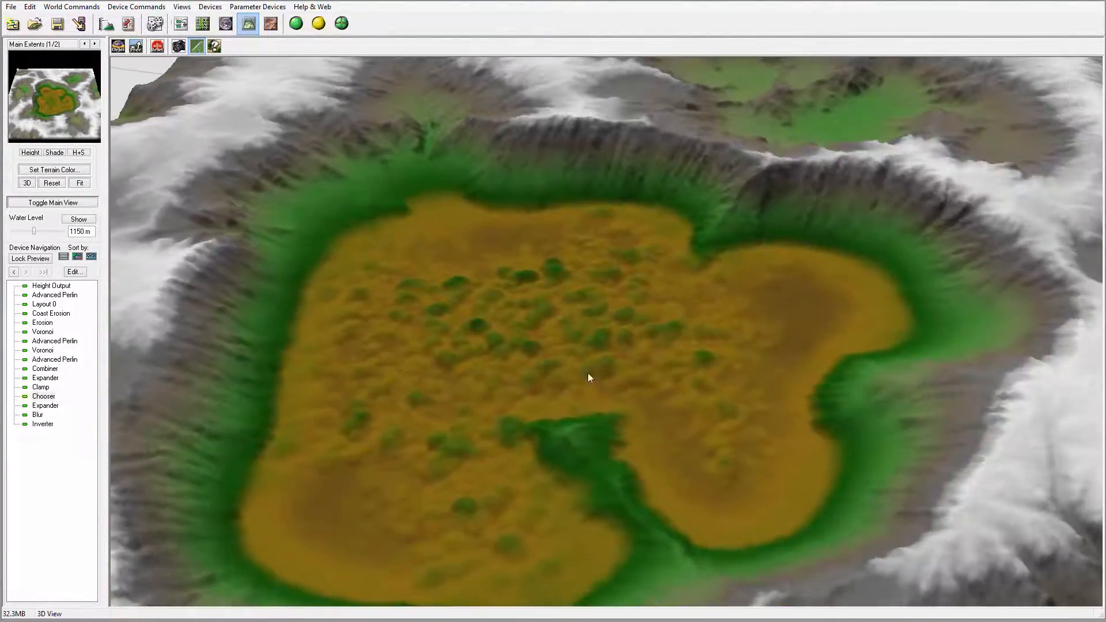
Return to the device network and spread out Erosion, Coast Erosion and Height Output to make room around the mask chain.
click(183, 23)
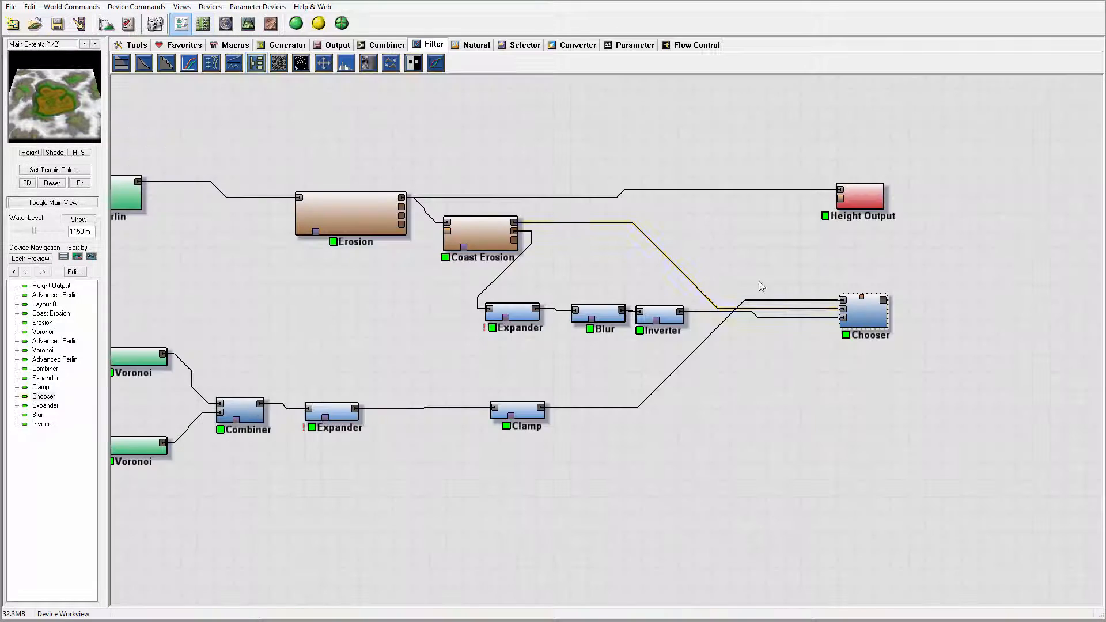
drag(688, 299, 539, 300)
drag(704, 327, 680, 340)
click(619, 320)
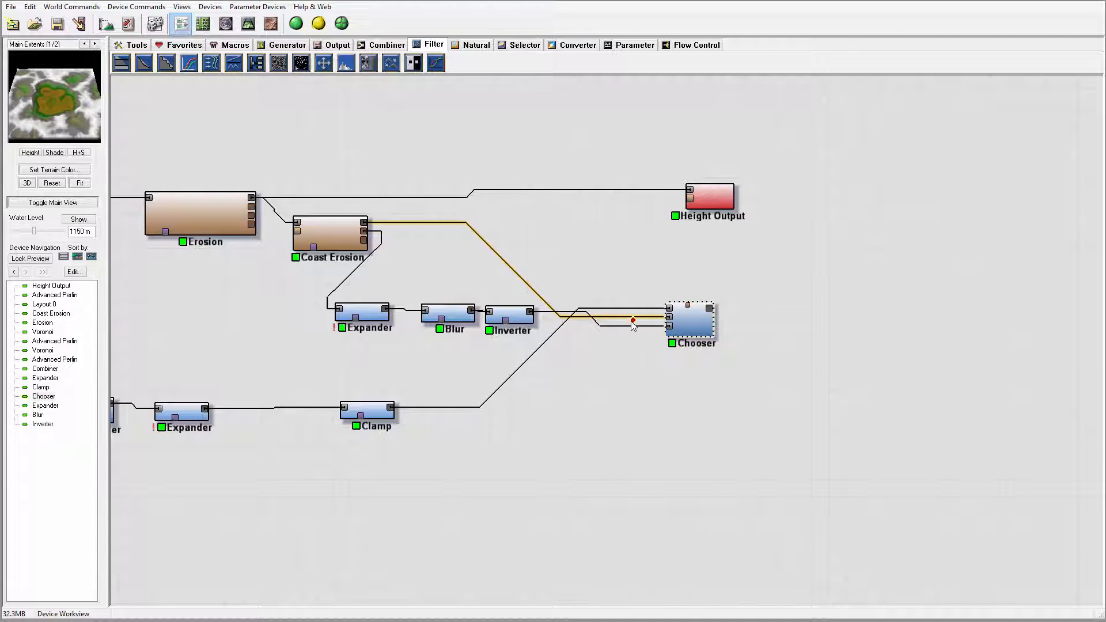
drag(799, 296, 794, 324)
drag(329, 267, 317, 286)
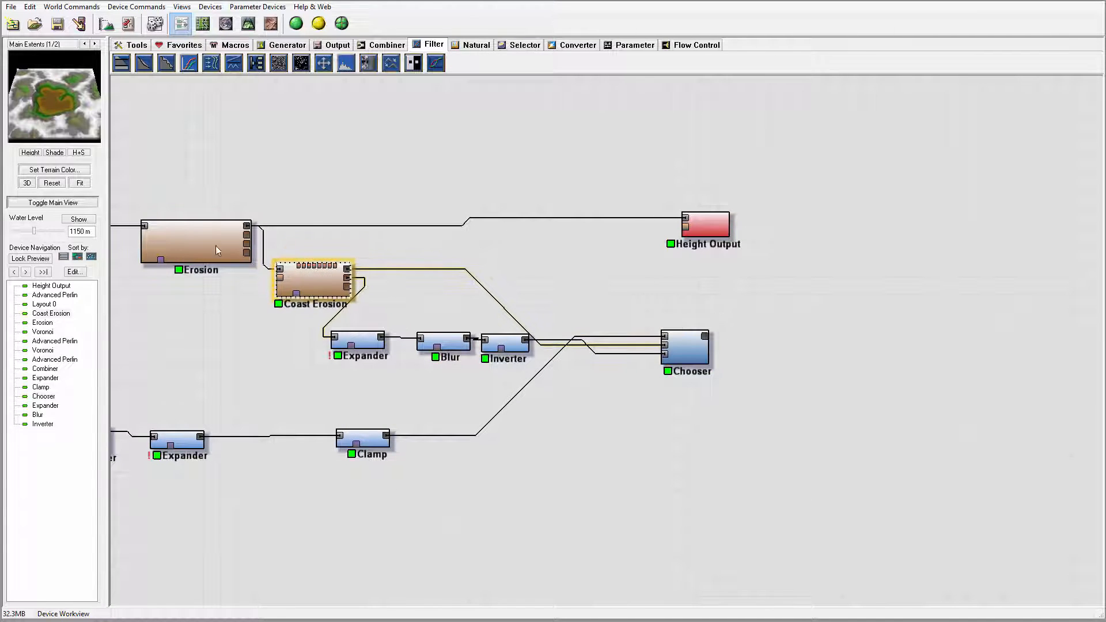
drag(190, 245, 261, 168)
drag(315, 282, 436, 252)
drag(720, 219, 791, 205)
drag(902, 191, 918, 164)
drag(761, 248, 690, 278)
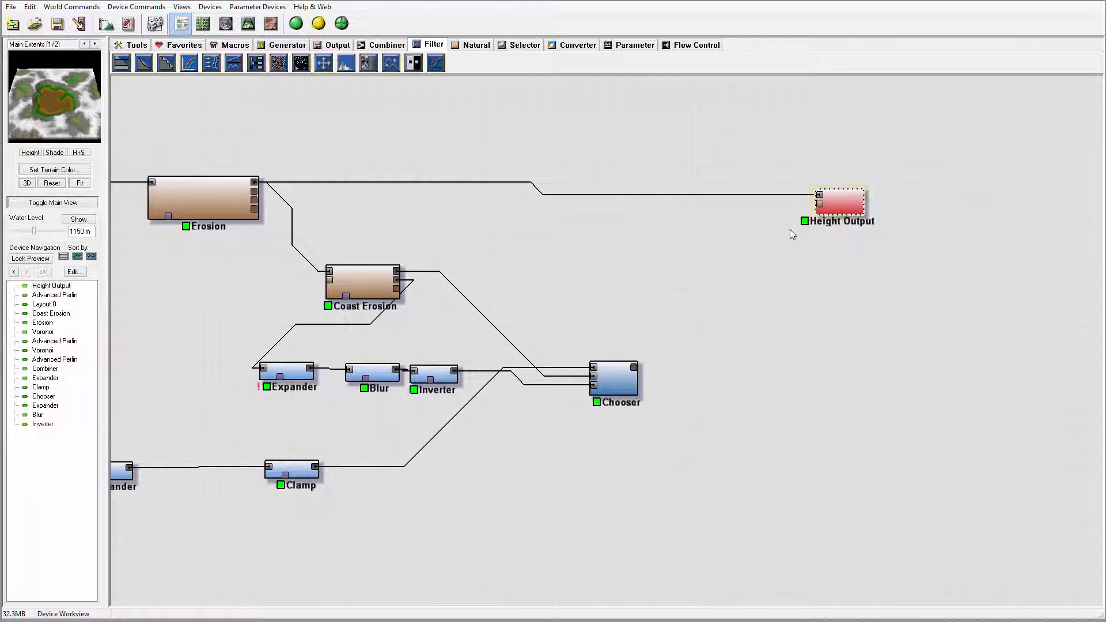
Connect the Chooser's output to Height Output in place of Erosion and position Height Output level with the Chooser.
drag(824, 198, 800, 202)
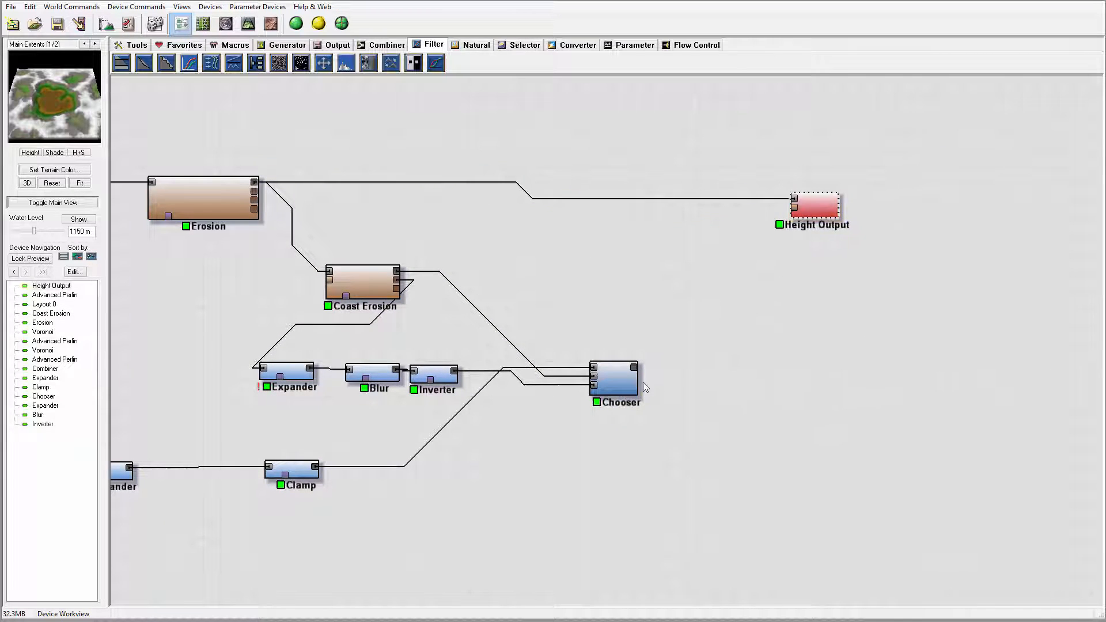
drag(633, 367, 821, 377)
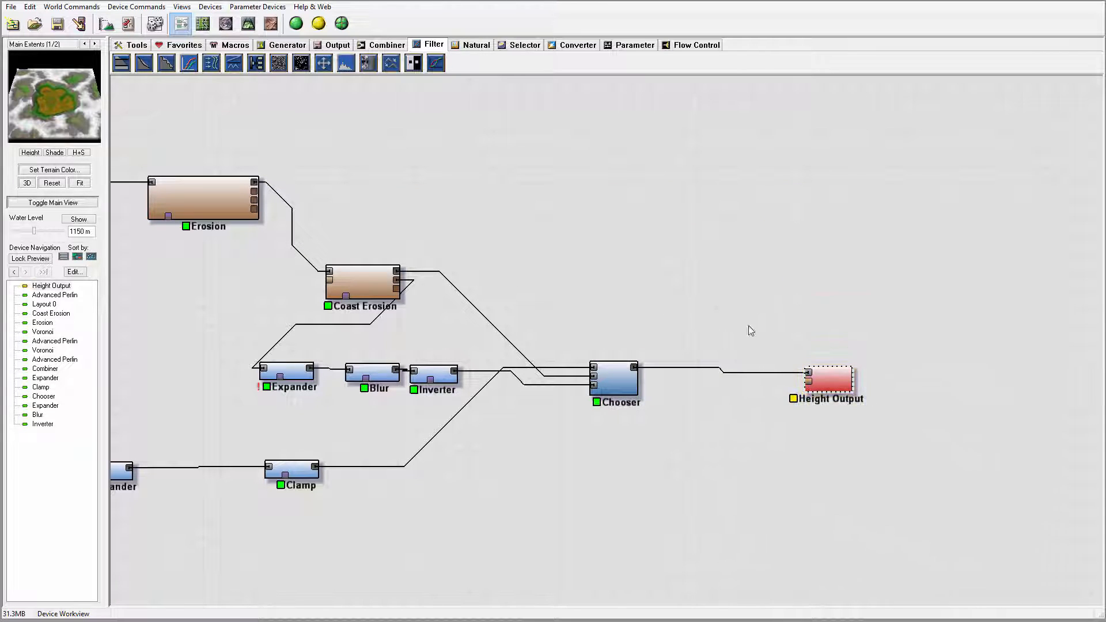
middle_drag(614, 269, 704, 269)
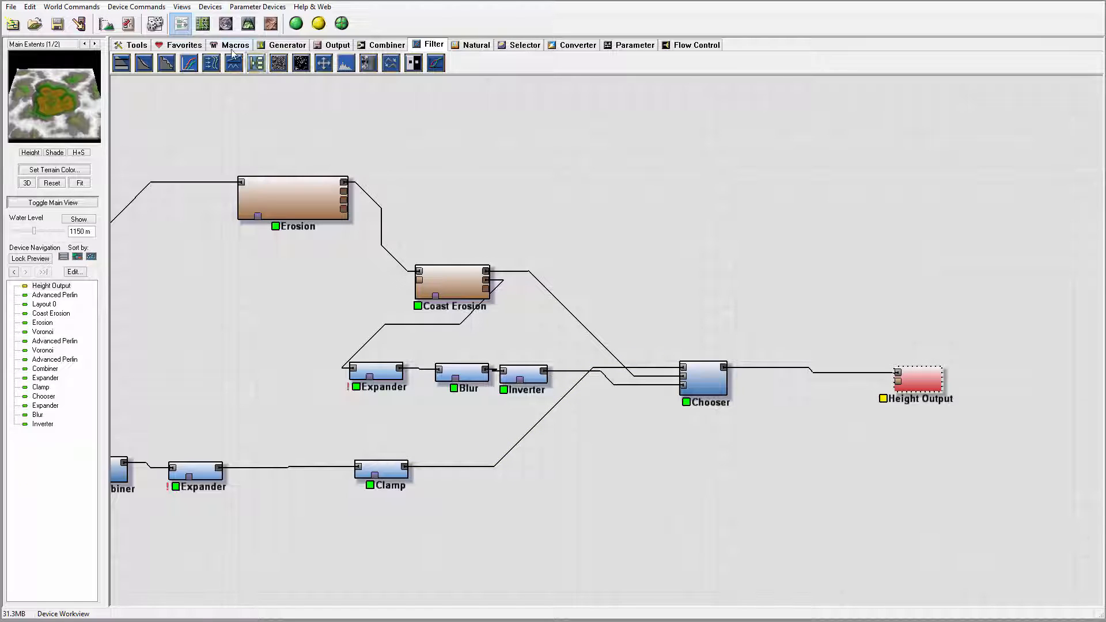
Add a Bitmap Output device in the empty area above the Chooser.
click(338, 45)
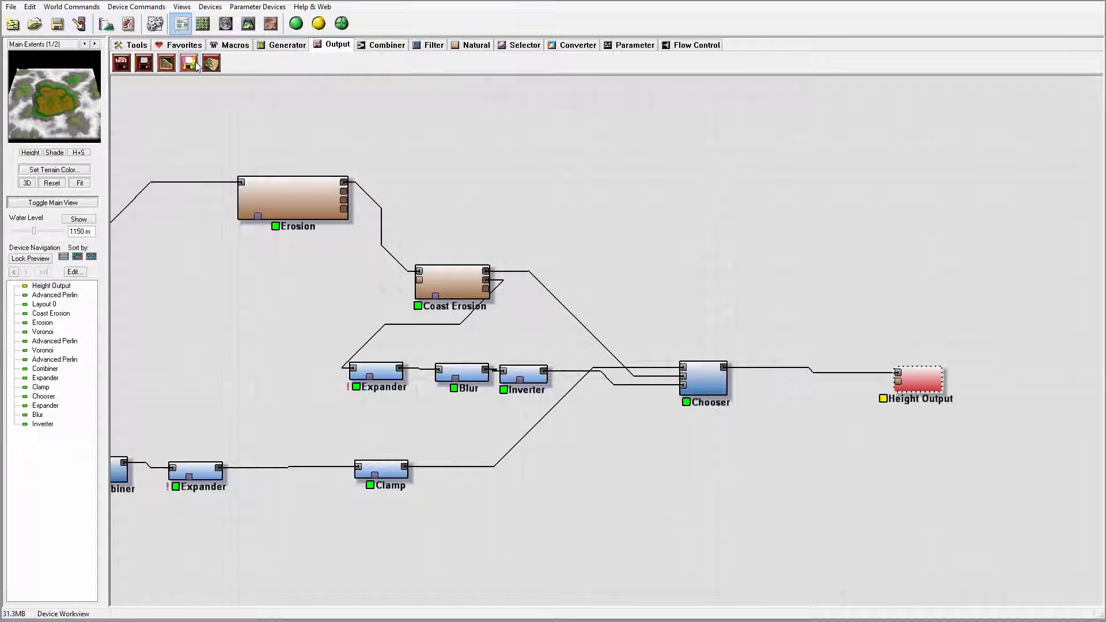
click(190, 63)
click(765, 176)
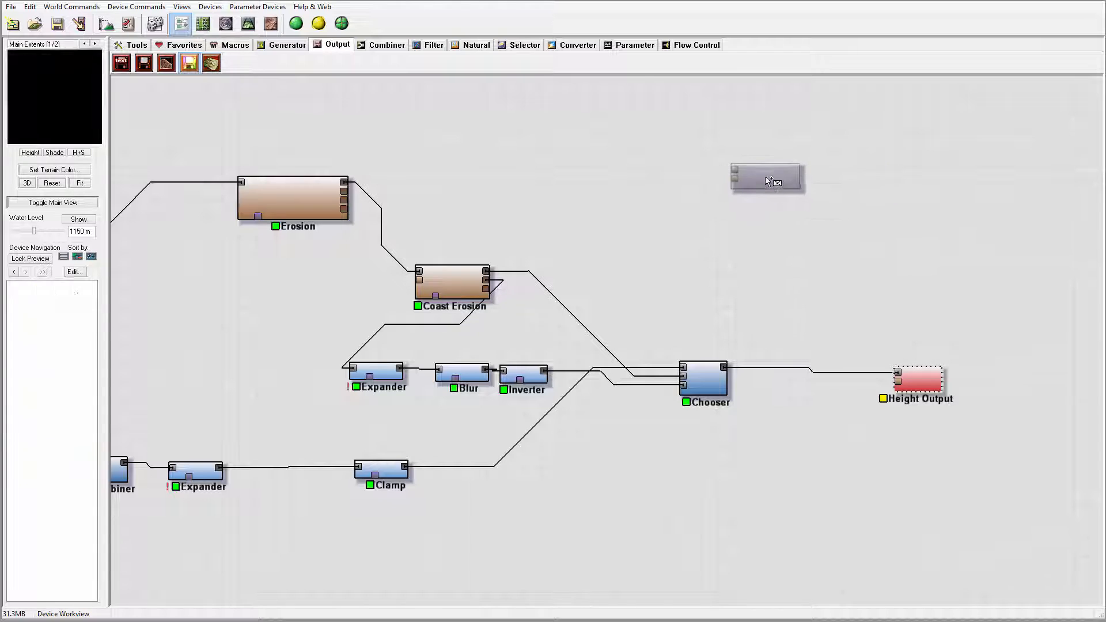
right_click(714, 117)
drag(786, 182, 686, 168)
click(427, 46)
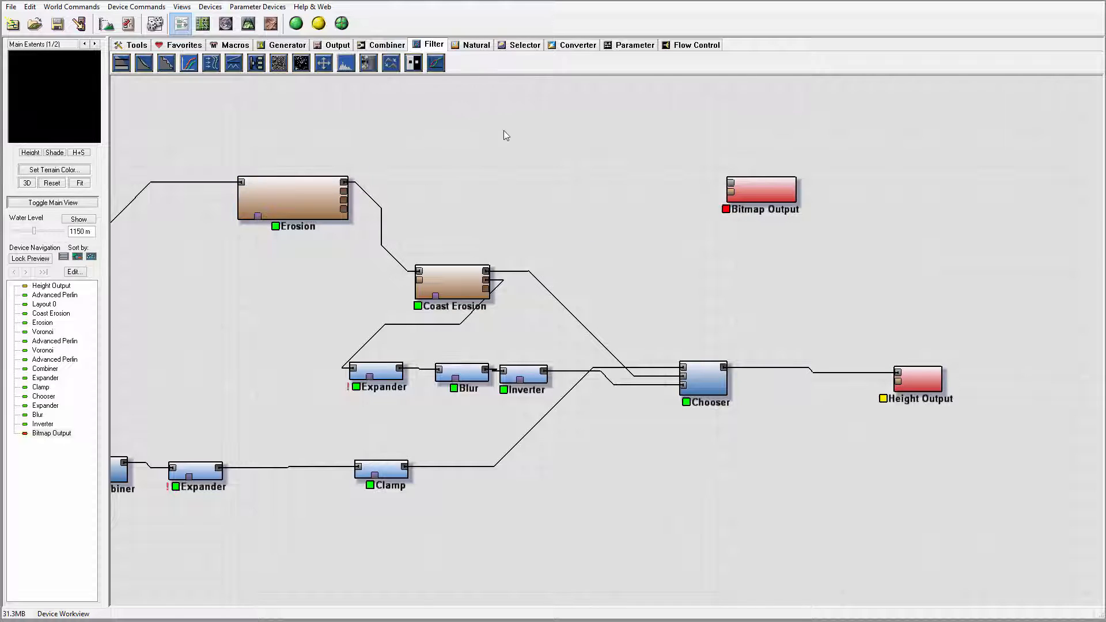
Insert a Colorizer between Erosion's primary output and Bitmap Output, connect both ends, and level the two devices.
click(574, 46)
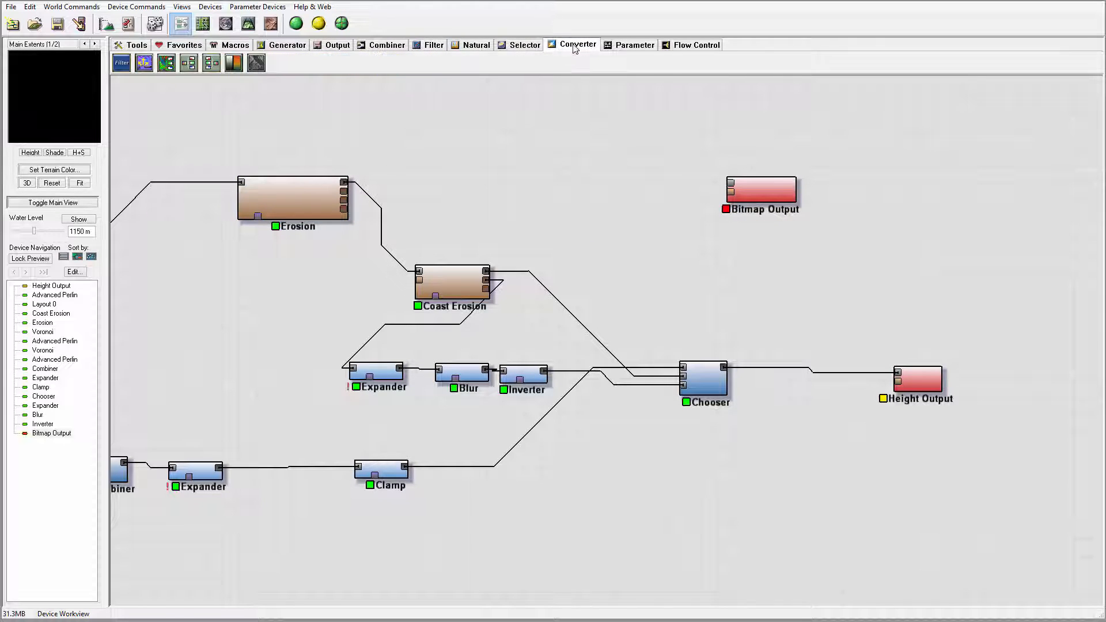
click(233, 62)
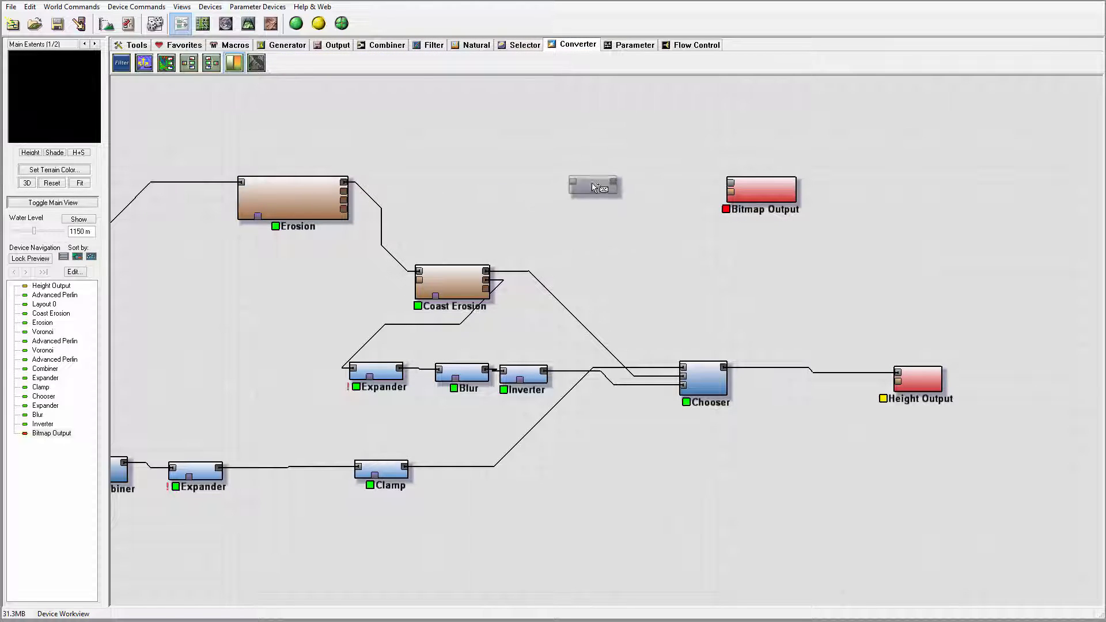
drag(344, 182, 762, 191)
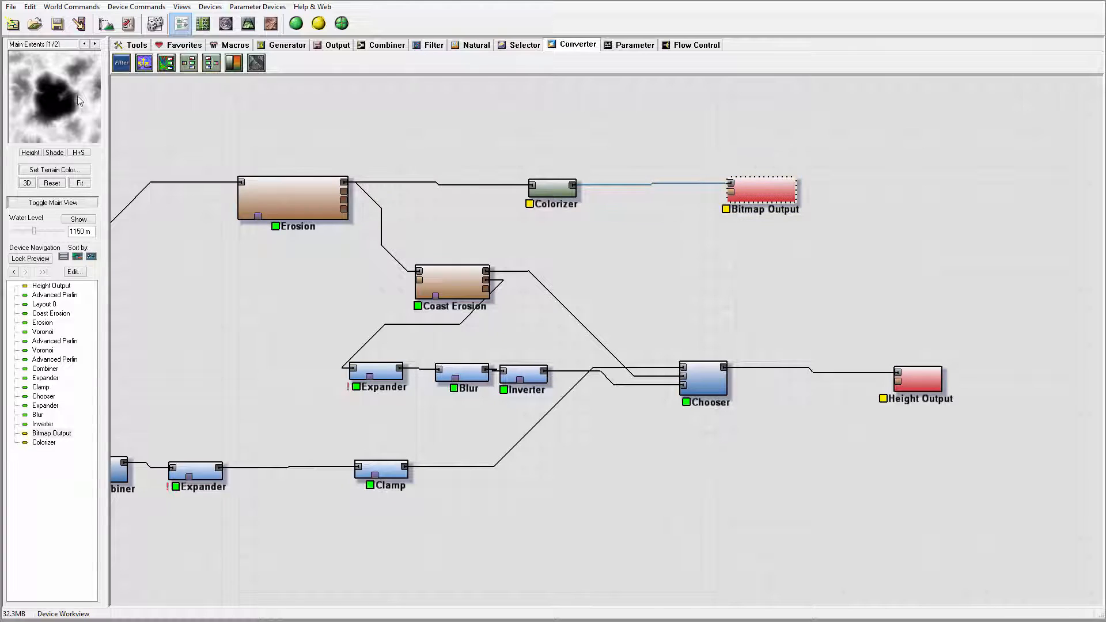
drag(533, 182, 535, 166)
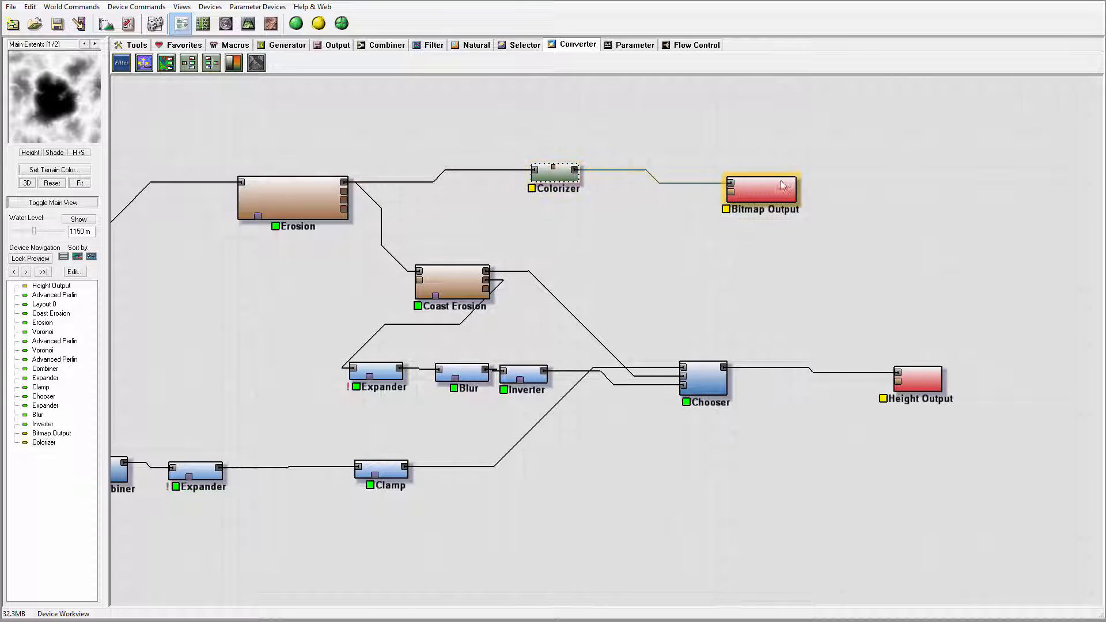
drag(781, 193, 784, 180)
Shift Coast Erosion closer to Erosion and connect Inverter's output to Bitmap Output's mask input.
key(Left)
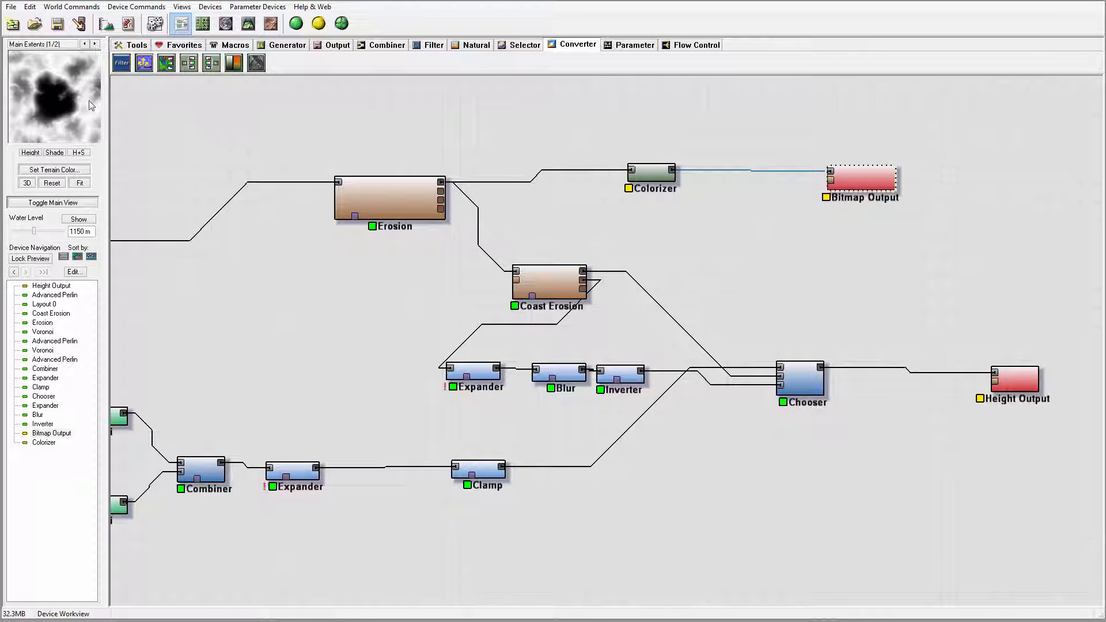
middle_drag(276, 198, 231, 204)
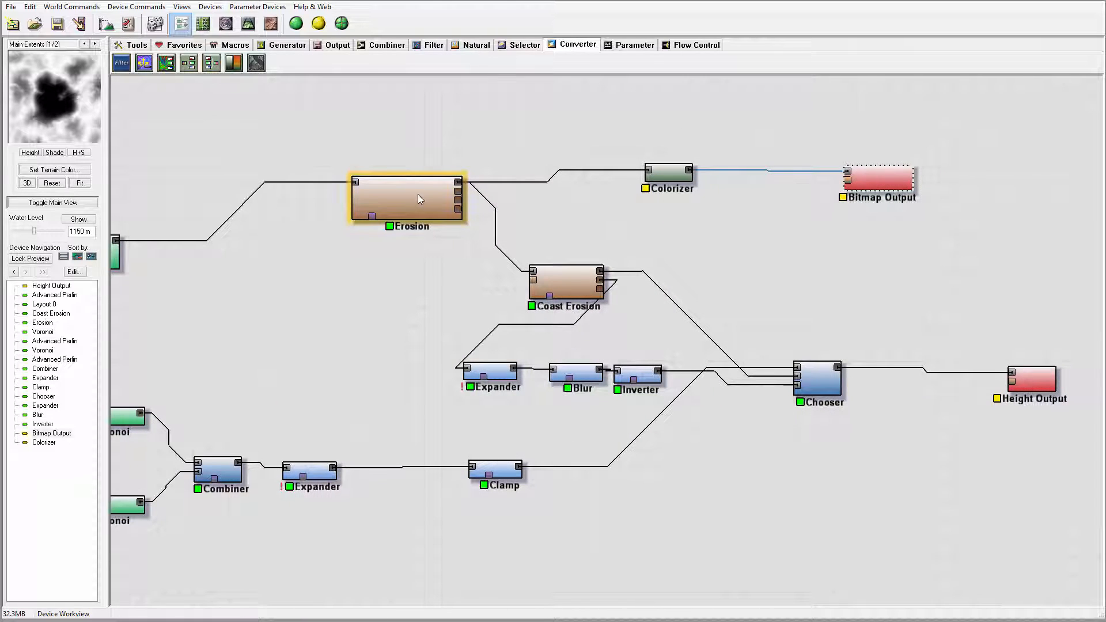
middle_drag(719, 258, 491, 258)
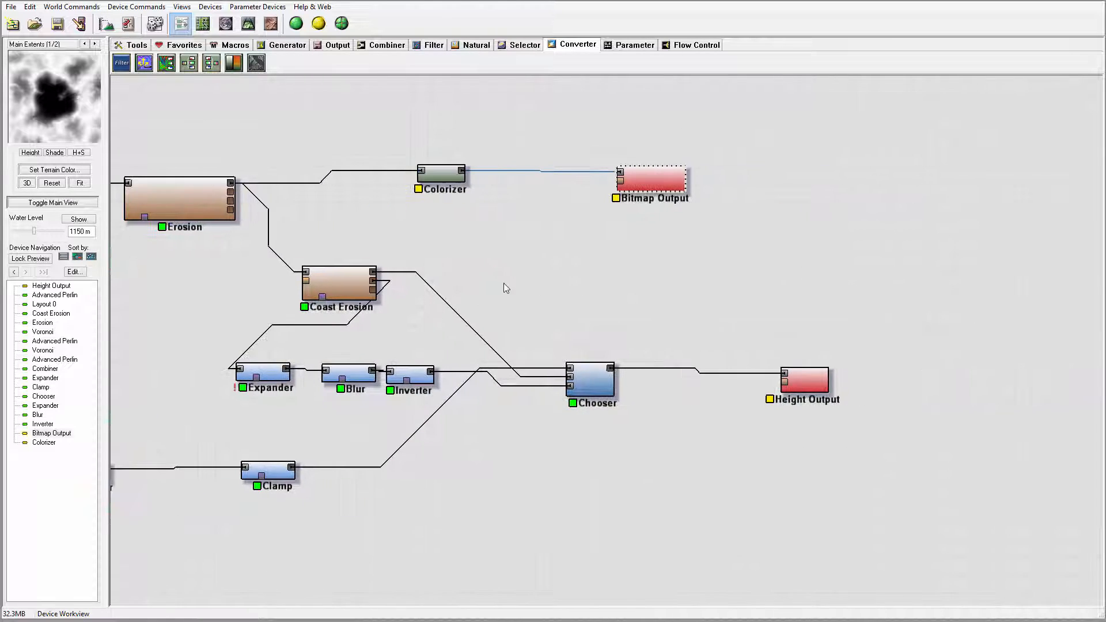
click(324, 276)
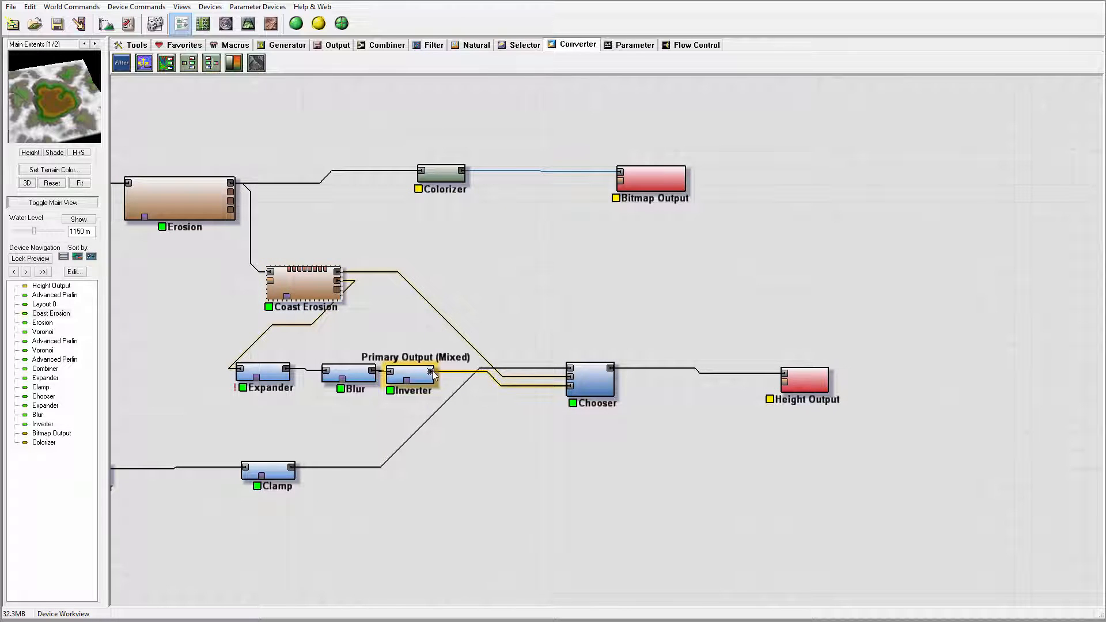
drag(431, 372, 620, 180)
click(657, 178)
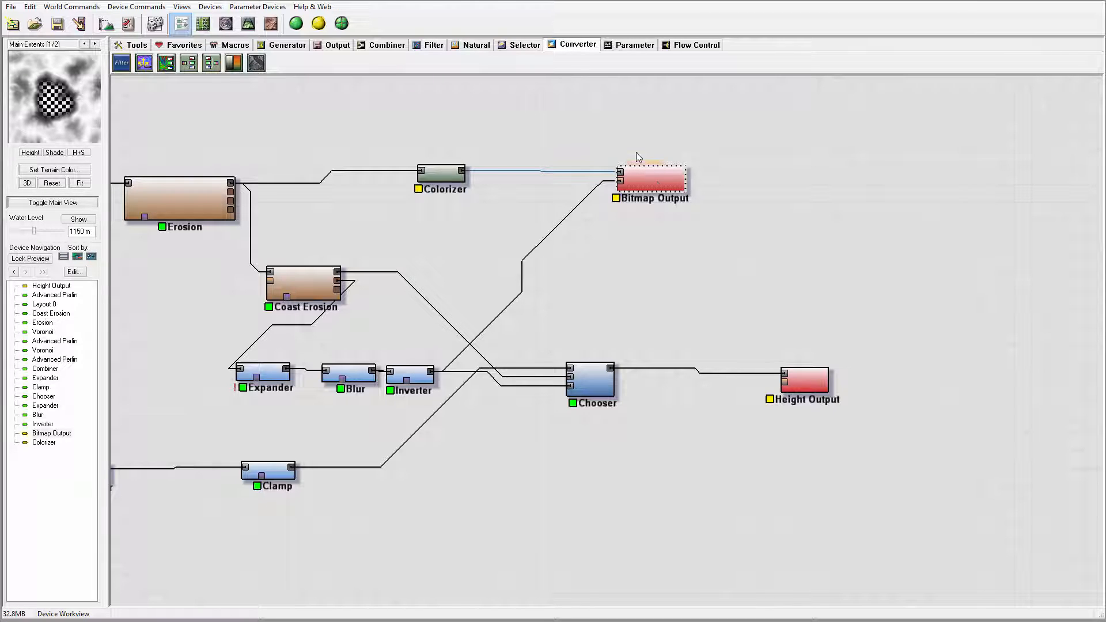
Reposition the Colorizer and Bitmap Output, then duplicate the pair twice and stack the copies below the original.
drag(656, 175, 688, 168)
drag(450, 176, 461, 173)
drag(390, 129, 787, 204)
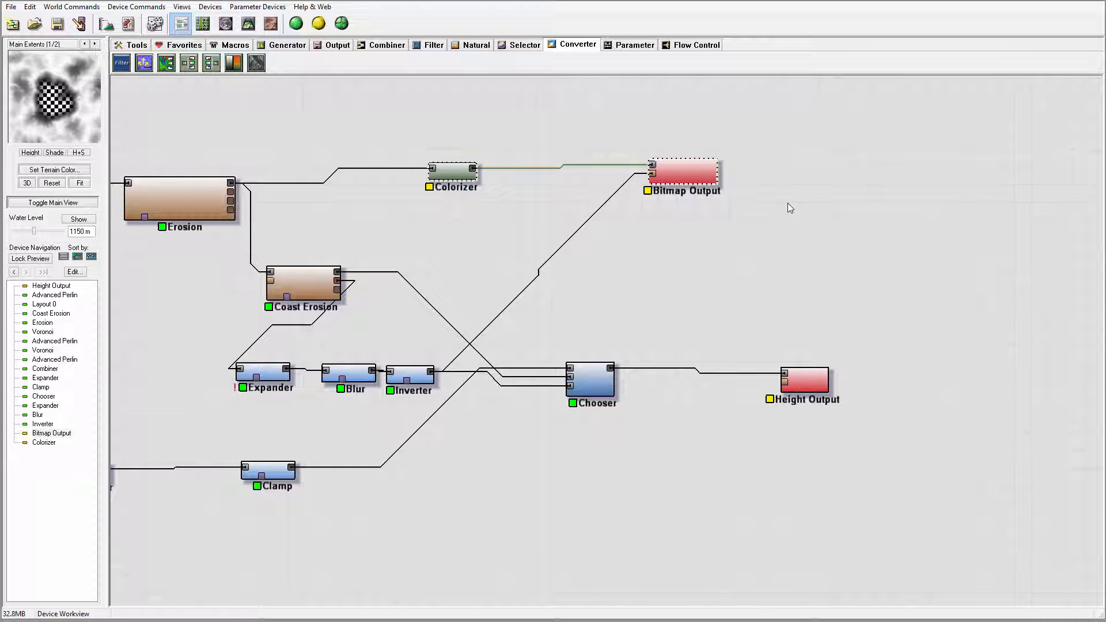
key(ctrl+v)
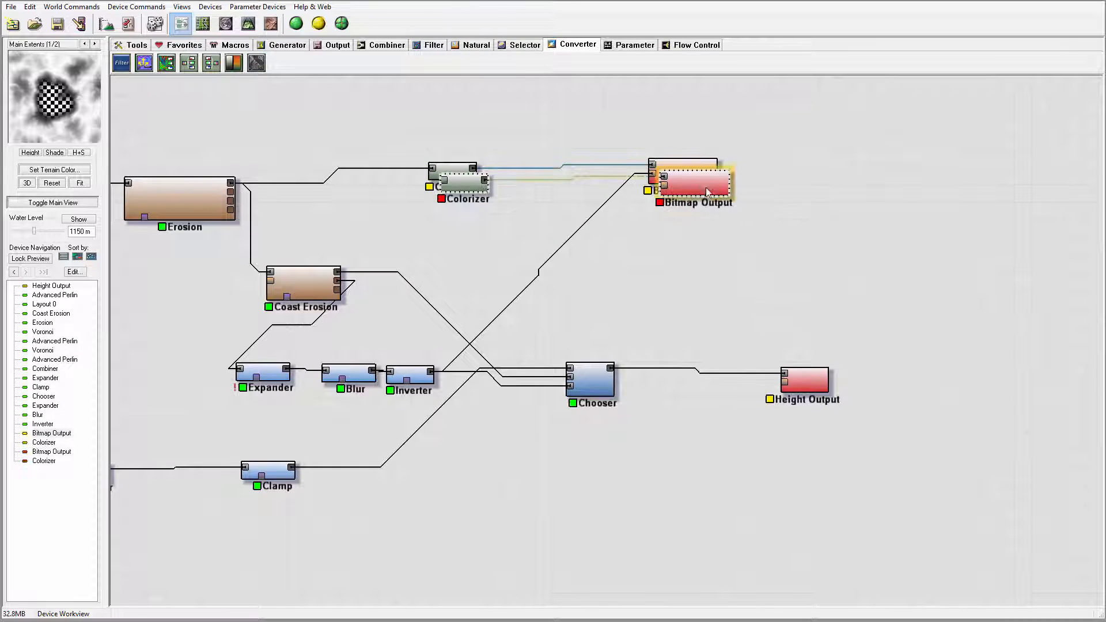
drag(699, 182, 724, 271)
key(ctrl+v)
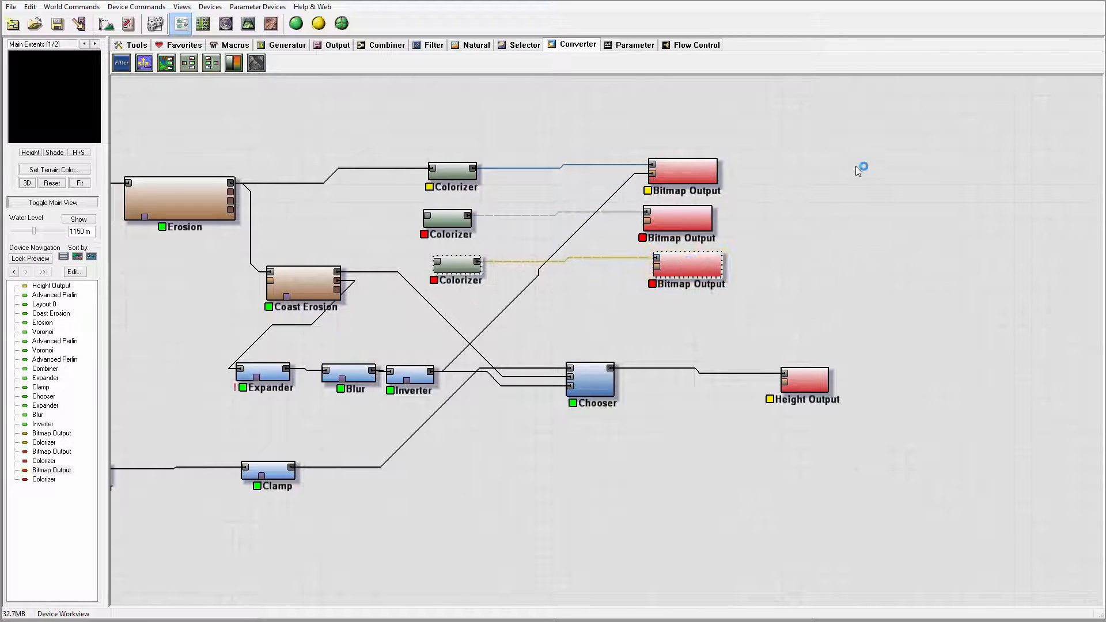
Connect Erosion's second output to the second Colorizer and Inverter's output to the second Bitmap Output's mask input.
drag(231, 191, 427, 215)
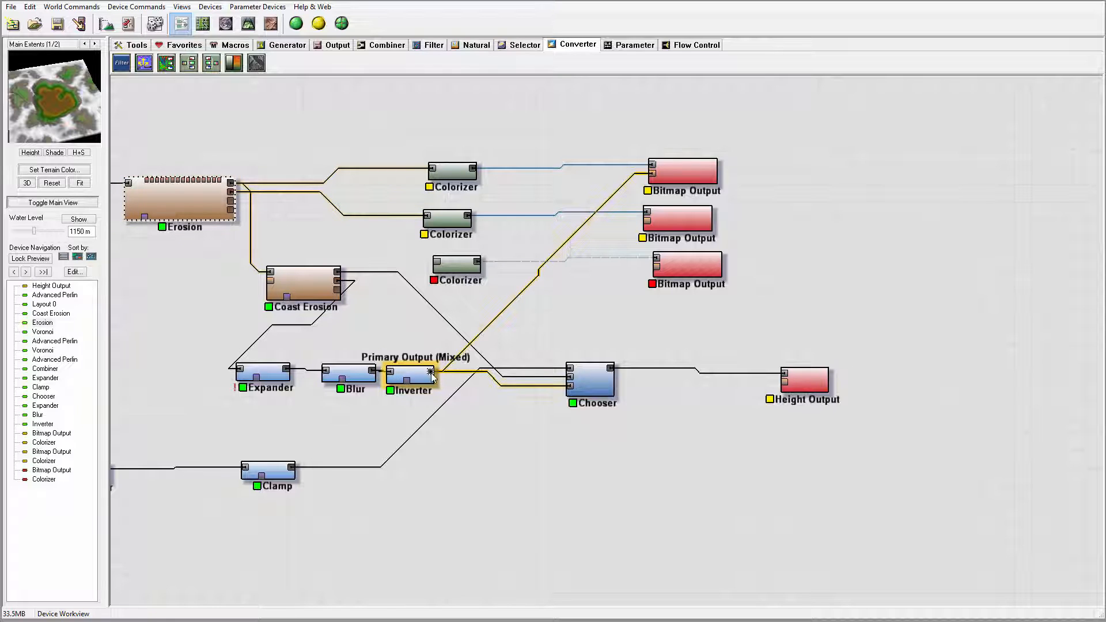
drag(431, 373, 646, 221)
click(681, 221)
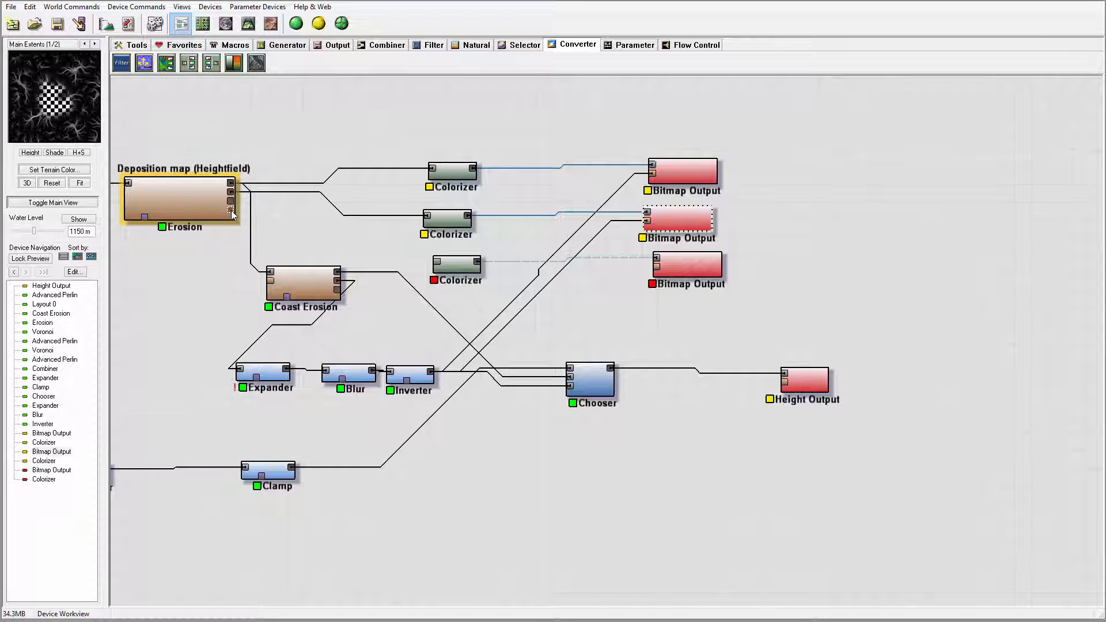
Connect Erosion's Deposition map to the third Colorizer and paste a fourth Colorizer and Bitmap Output pair below it.
drag(231, 209, 436, 262)
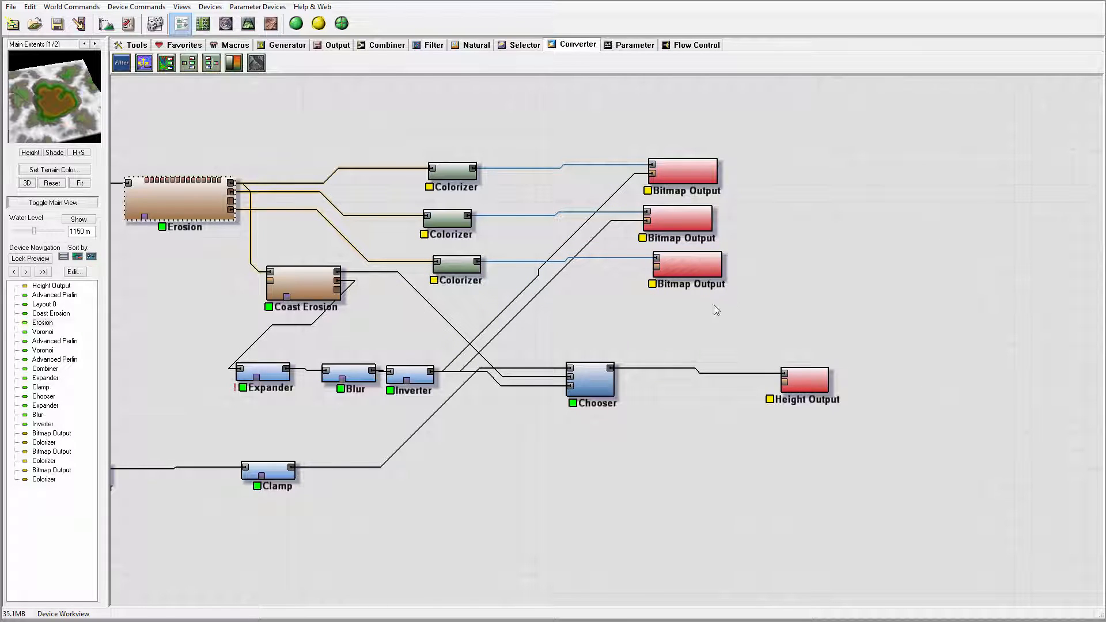
key(ctrl+v)
drag(729, 217, 695, 312)
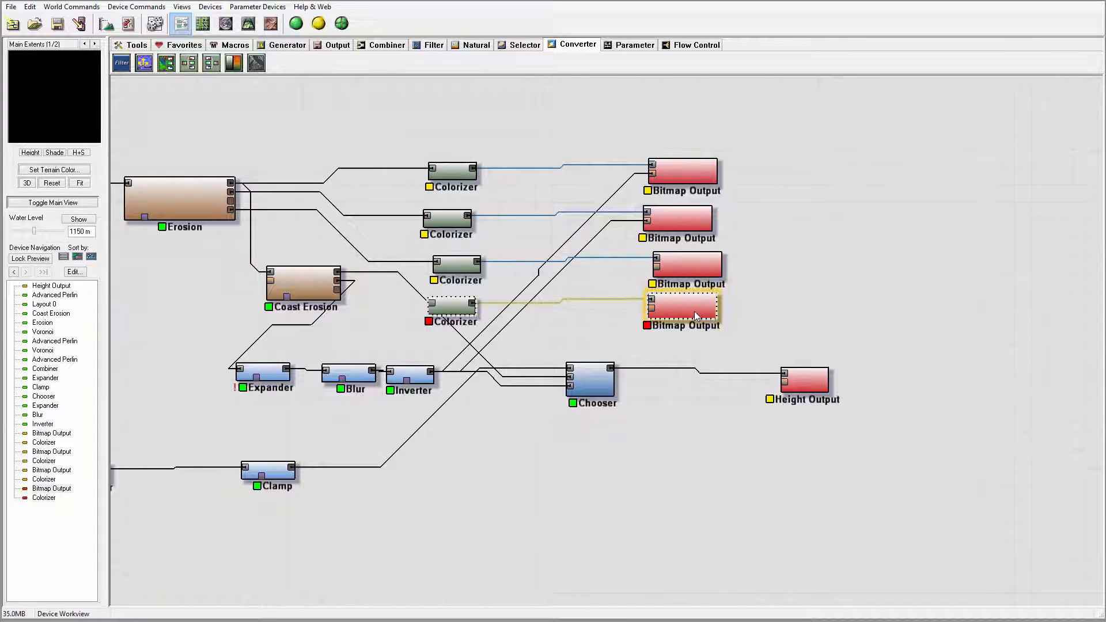
Feed Erosion's third output and Deposition map into the third and fourth Colorizers, and mask both Bitmap Outputs with Inverter.
click(178, 196)
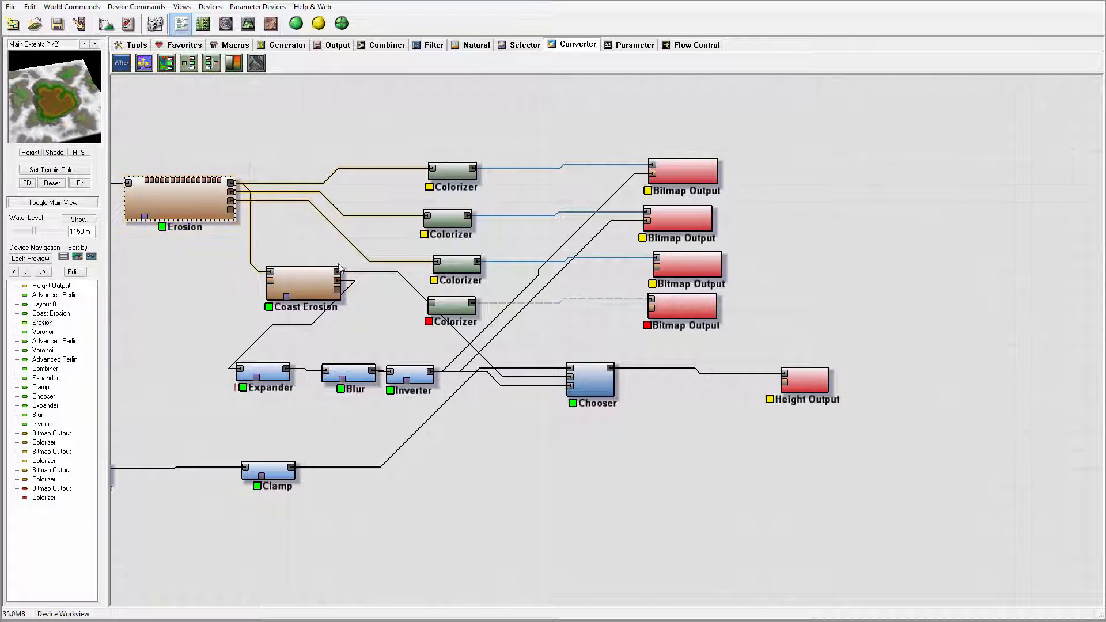
drag(230, 209, 433, 304)
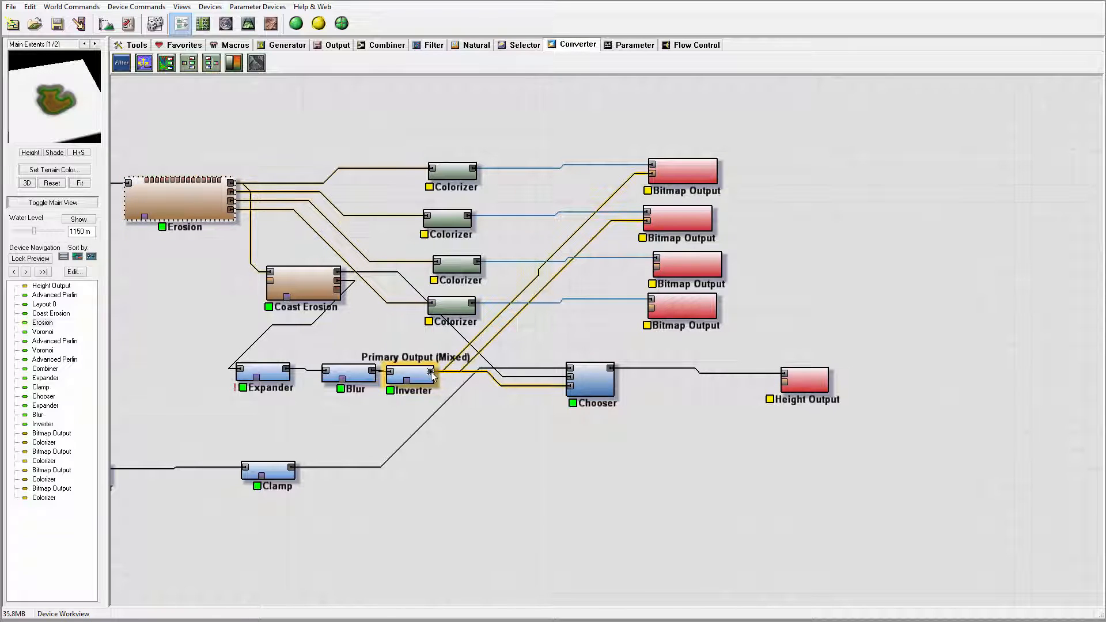
drag(430, 373, 657, 266)
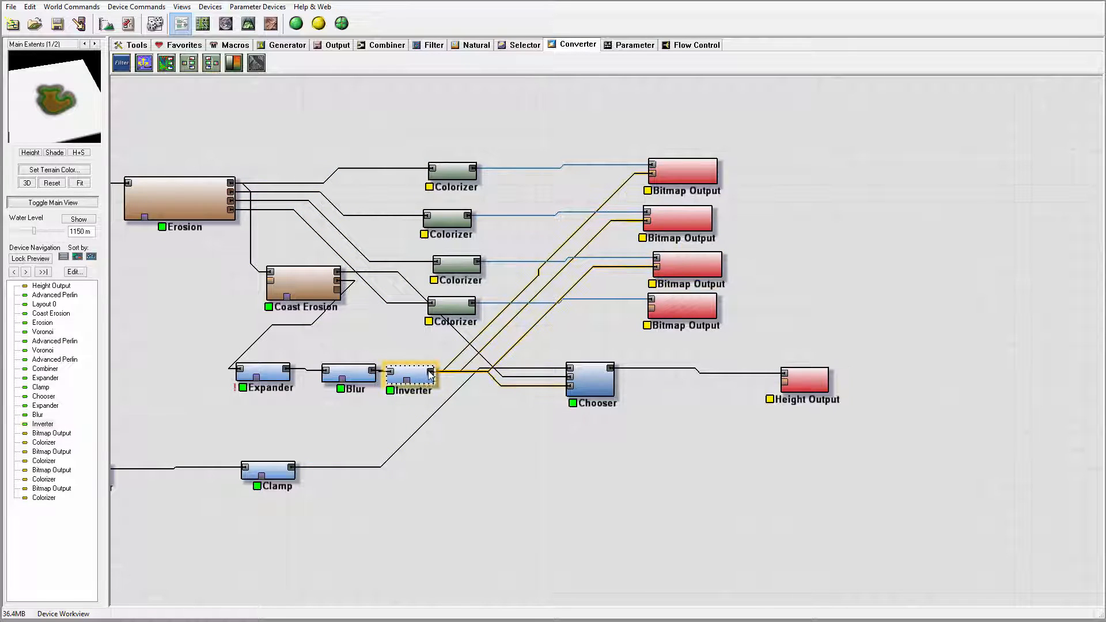
drag(430, 373, 650, 308)
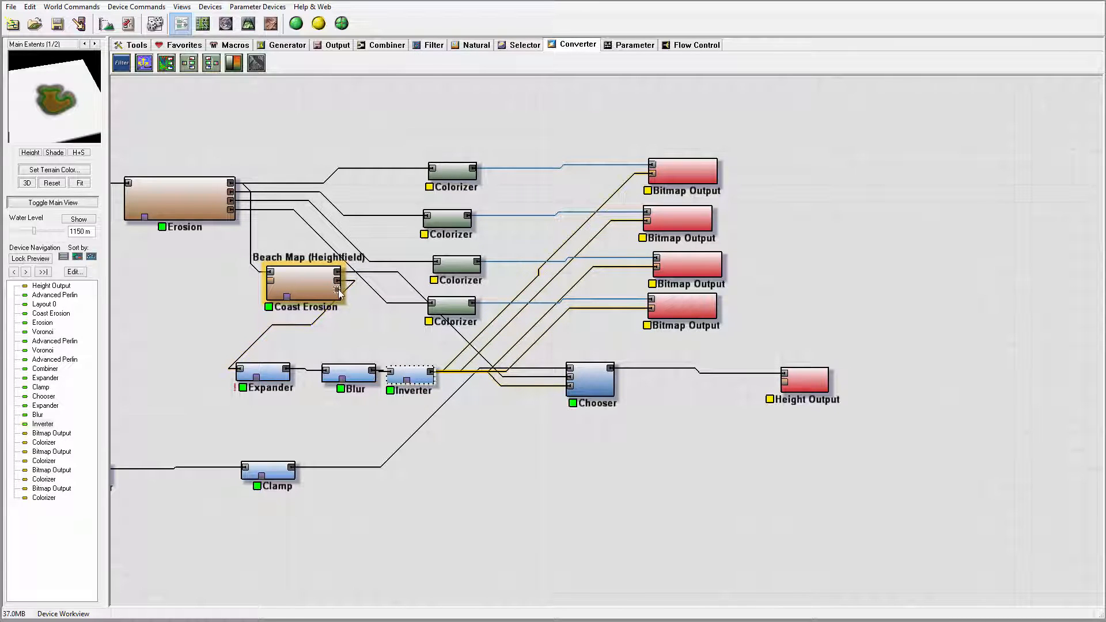
Paste a Colorizer and Bitmap Output pair above the others and connect Coast Erosion's Beach Map to its Colorizer.
click(626, 95)
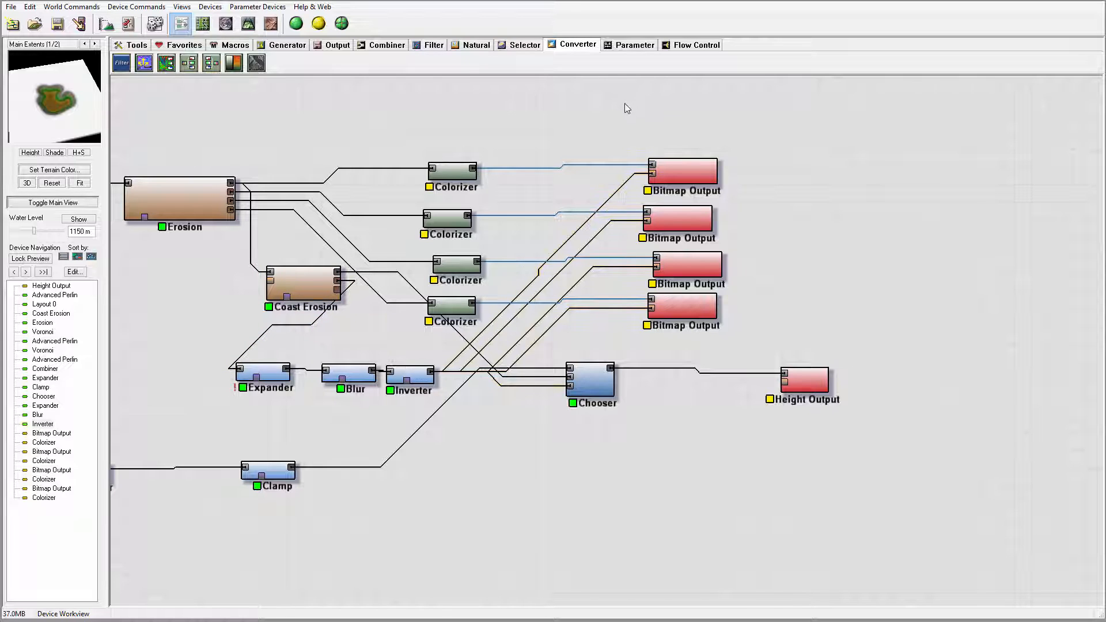
key(ctrl+v)
drag(735, 220, 681, 124)
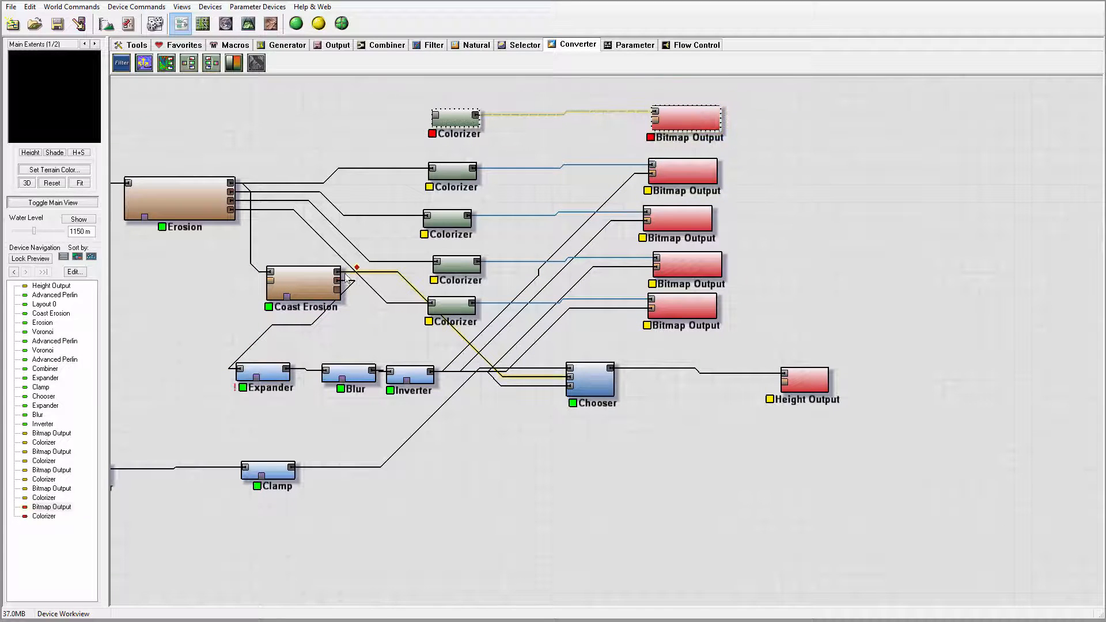
drag(337, 290, 436, 114)
click(685, 118)
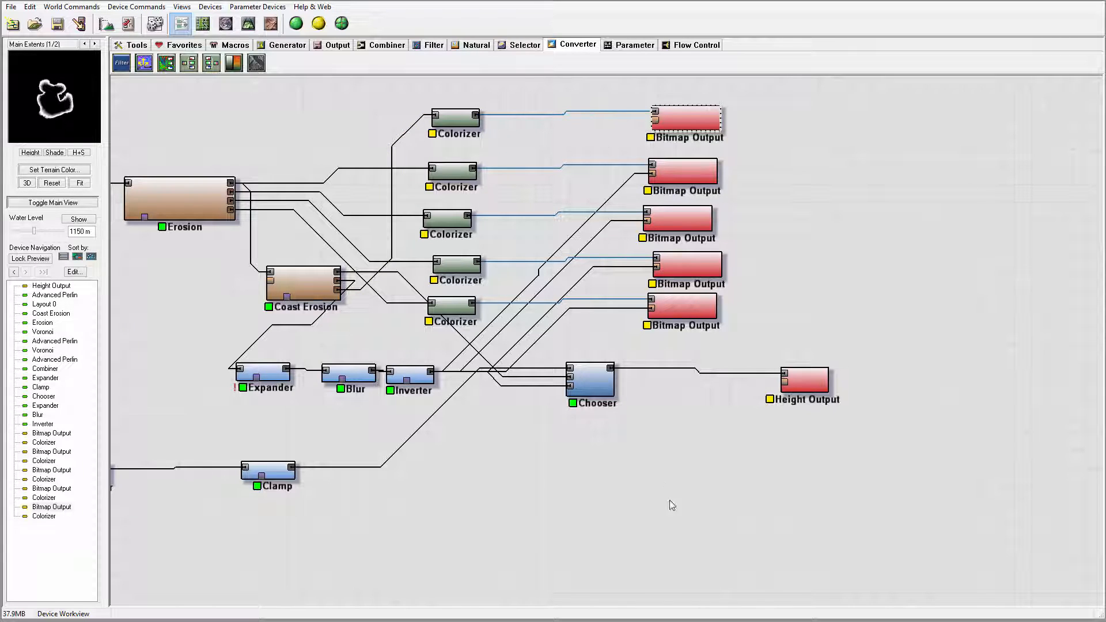
Paste another Colorizer and Bitmap Output pair below the Chooser and connect Clamp's output to its Colorizer.
click(687, 516)
key(ctrl+v)
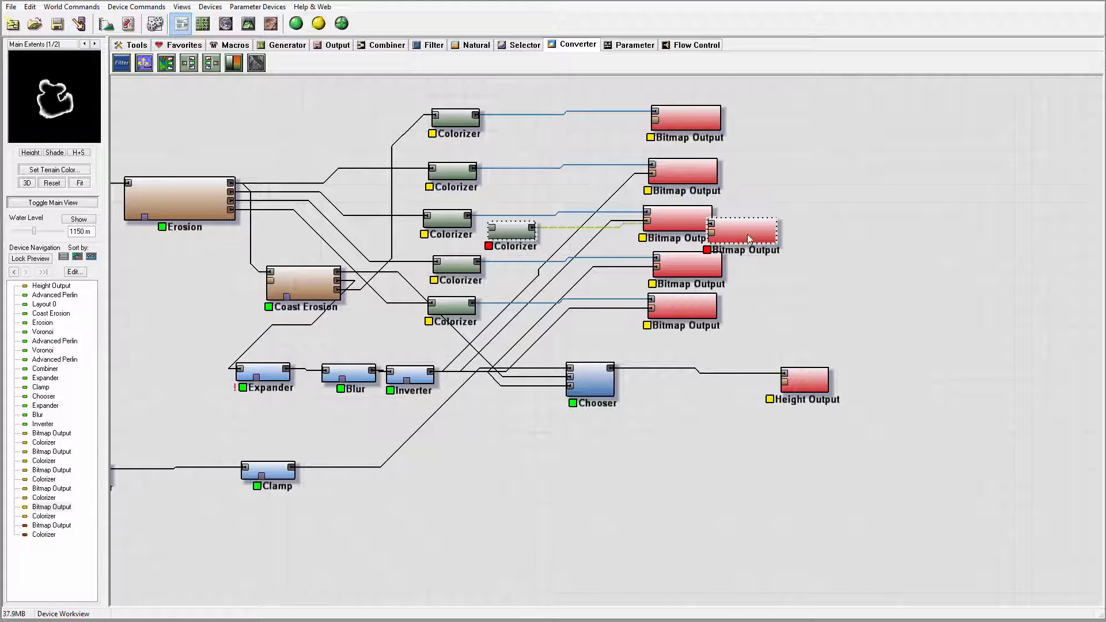
drag(748, 236, 769, 476)
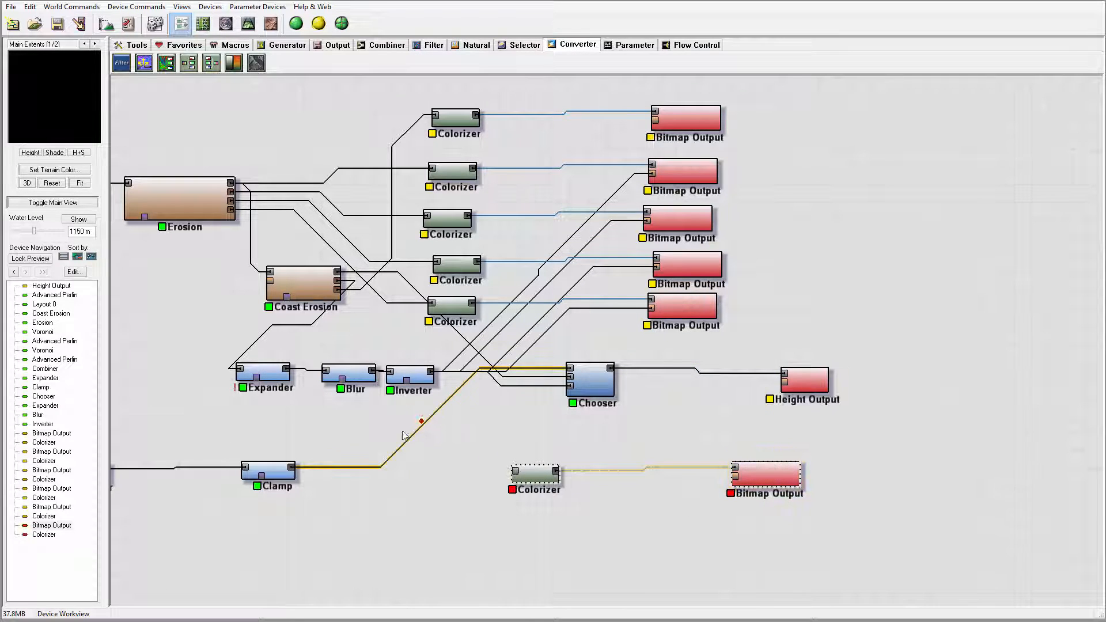
middle_drag(455, 389, 493, 406)
click(439, 470)
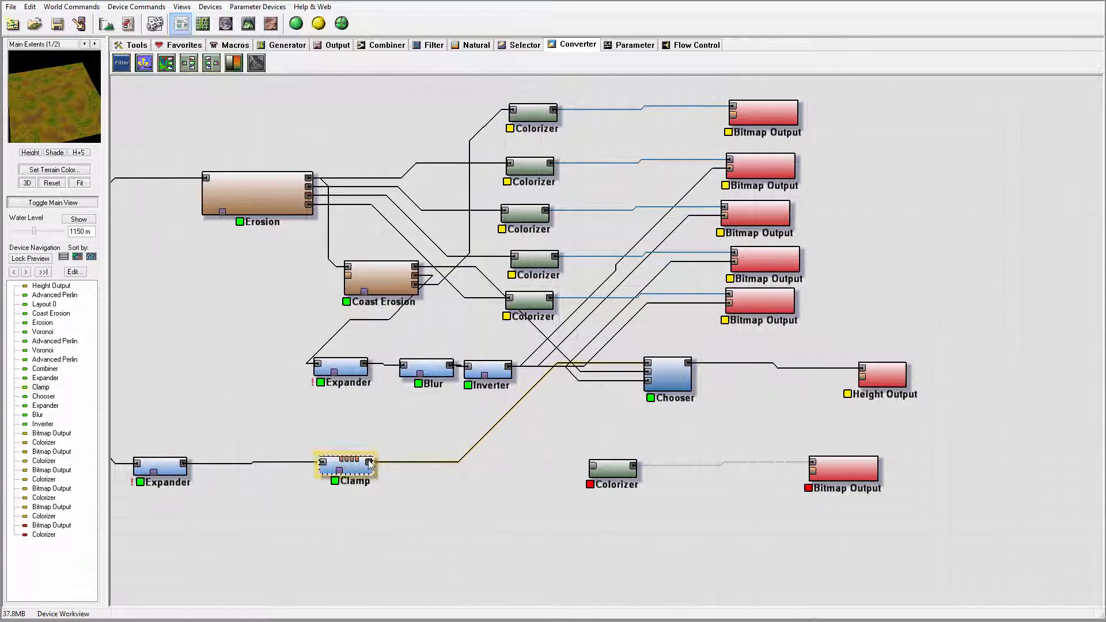
drag(372, 462, 600, 468)
click(612, 468)
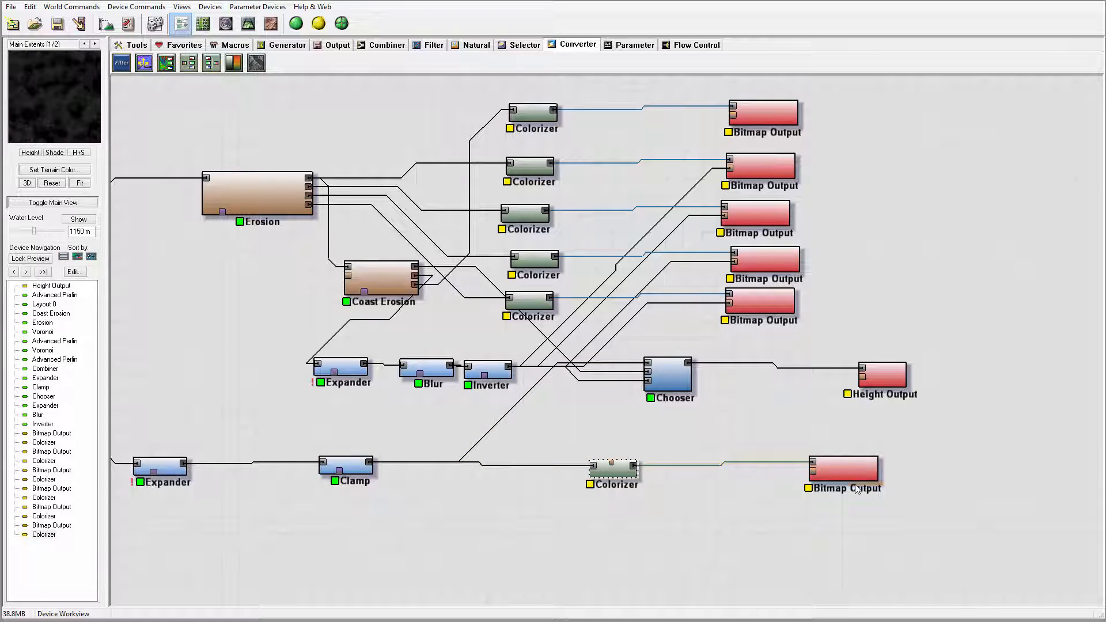
Mask the Clamp branch's Bitmap Output, using Blur's output in place of Inverter's.
click(848, 467)
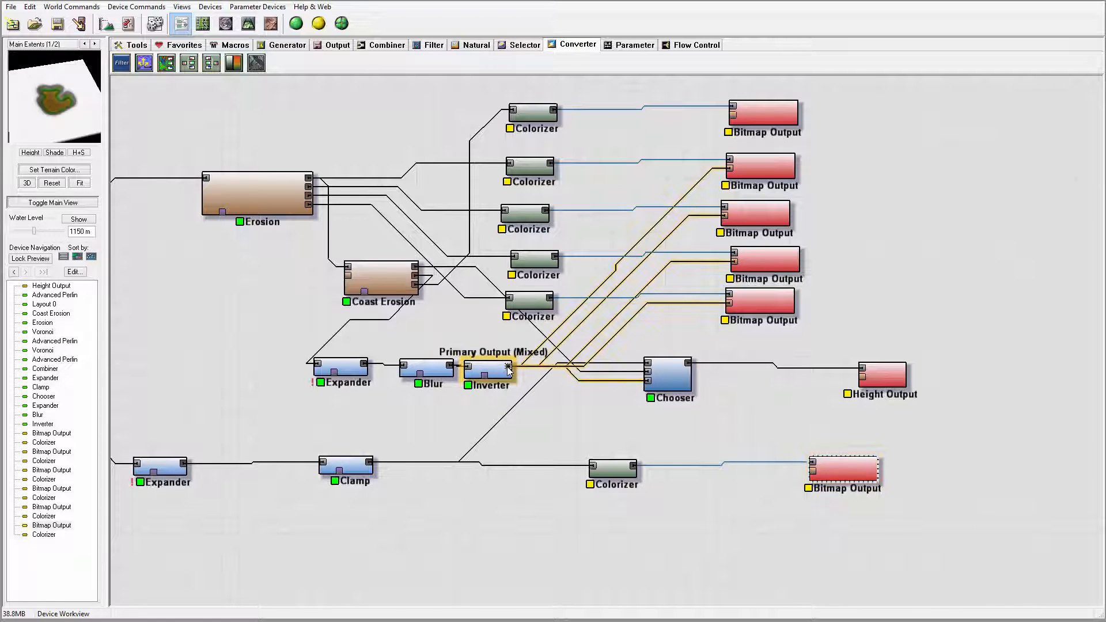
drag(508, 366, 812, 470)
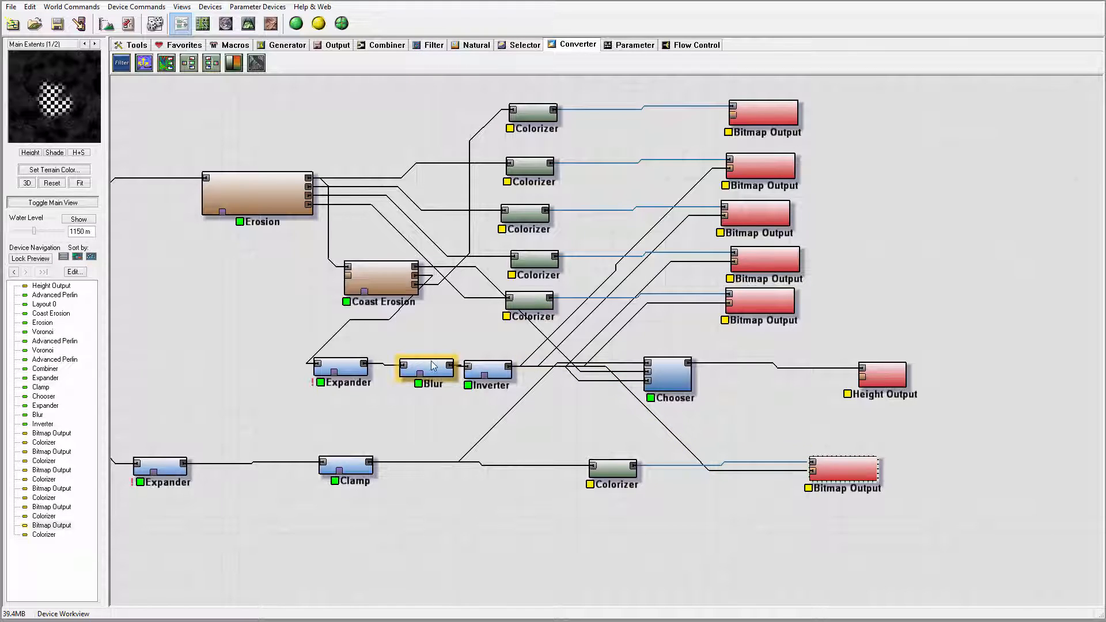
drag(445, 369, 817, 476)
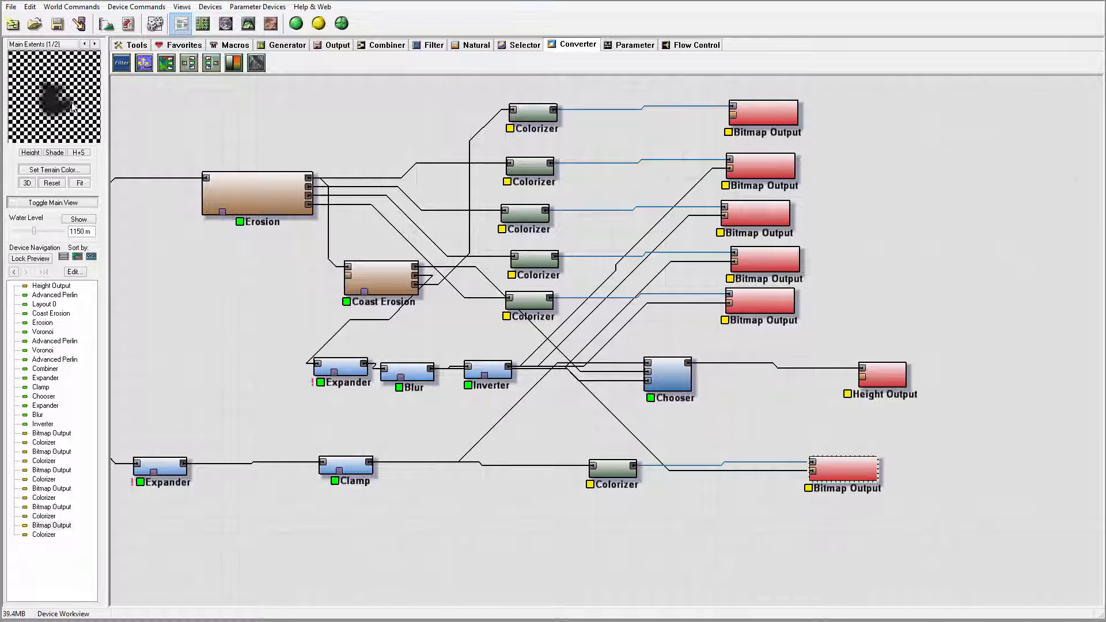
Shift the Clamp branch's Colorizer and Bitmap Output closer to the other output pairs.
mouse_move(343, 299)
middle_down()
mouse_move(436, 296)
mouse_move(340, 281)
middle_up()
scroll(412, 268, down, 4)
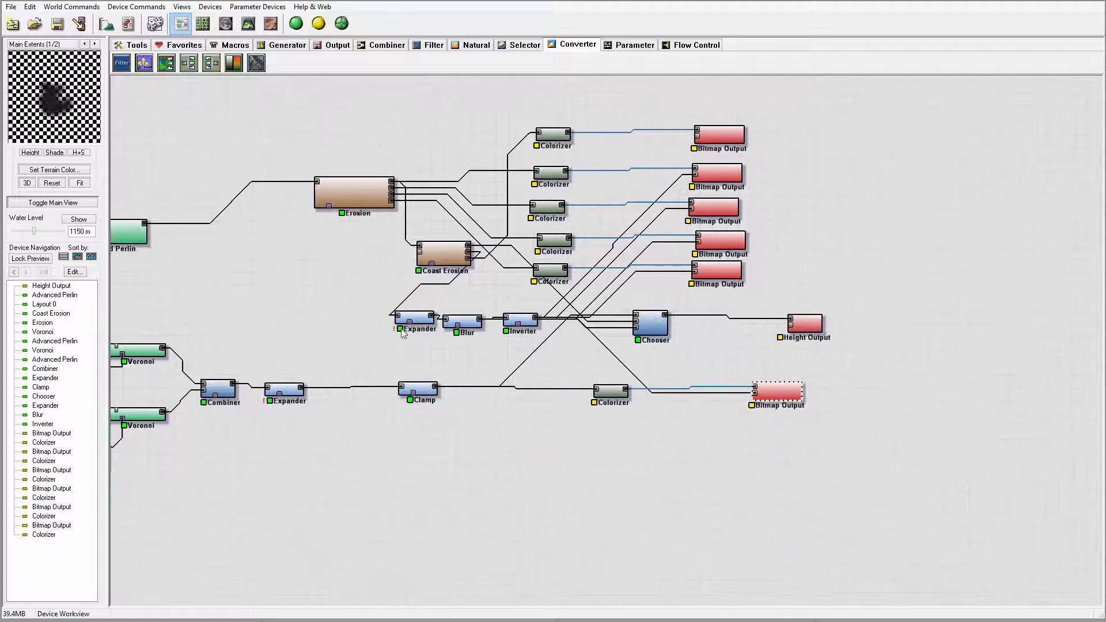
drag(605, 395, 591, 405)
drag(757, 397, 721, 398)
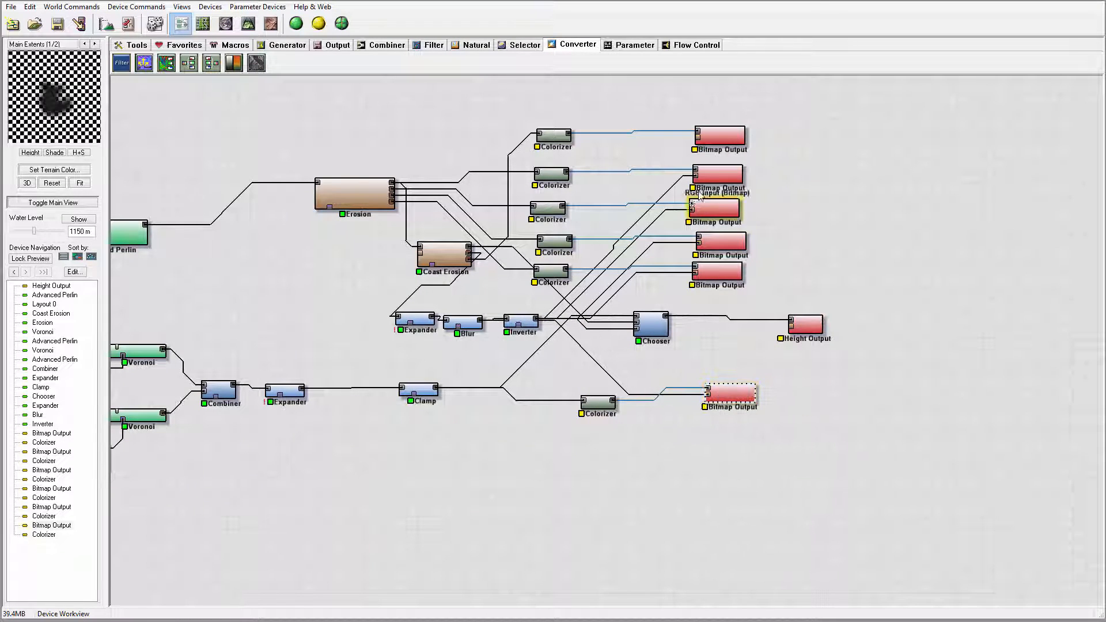
Line up the Bitmap Outputs and Height Output in one evenly spaced column and level the Clamp branch's Colorizer.
drag(723, 139, 715, 135)
drag(728, 172, 727, 165)
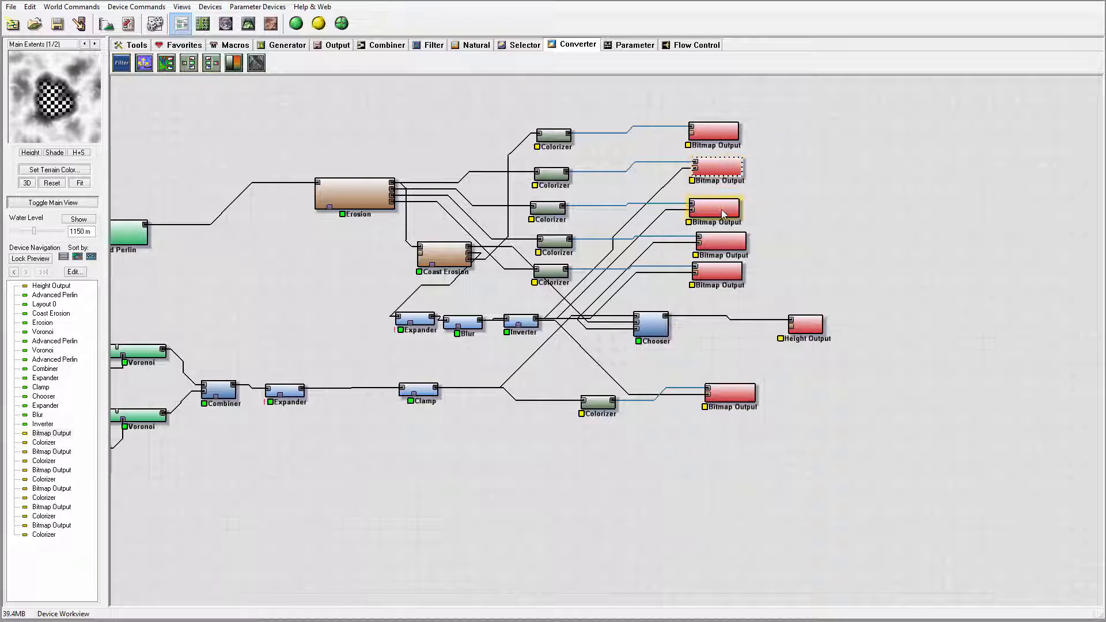
drag(725, 210, 728, 202)
drag(732, 243, 728, 236)
drag(730, 274, 737, 274)
drag(813, 324, 739, 325)
drag(731, 394, 733, 388)
drag(598, 405, 599, 396)
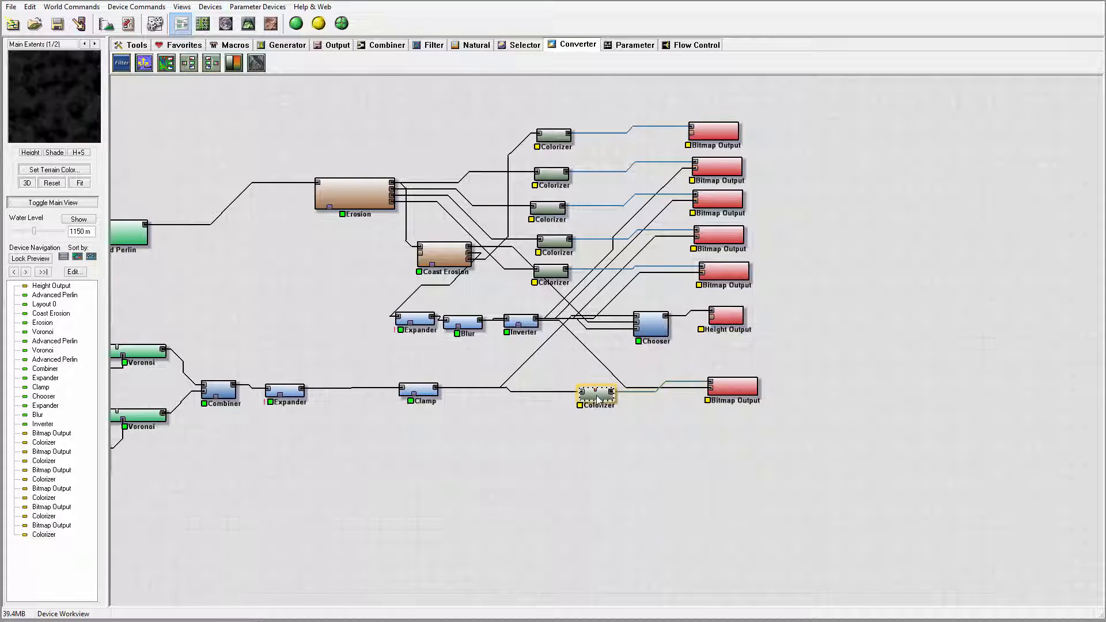
drag(713, 135, 724, 138)
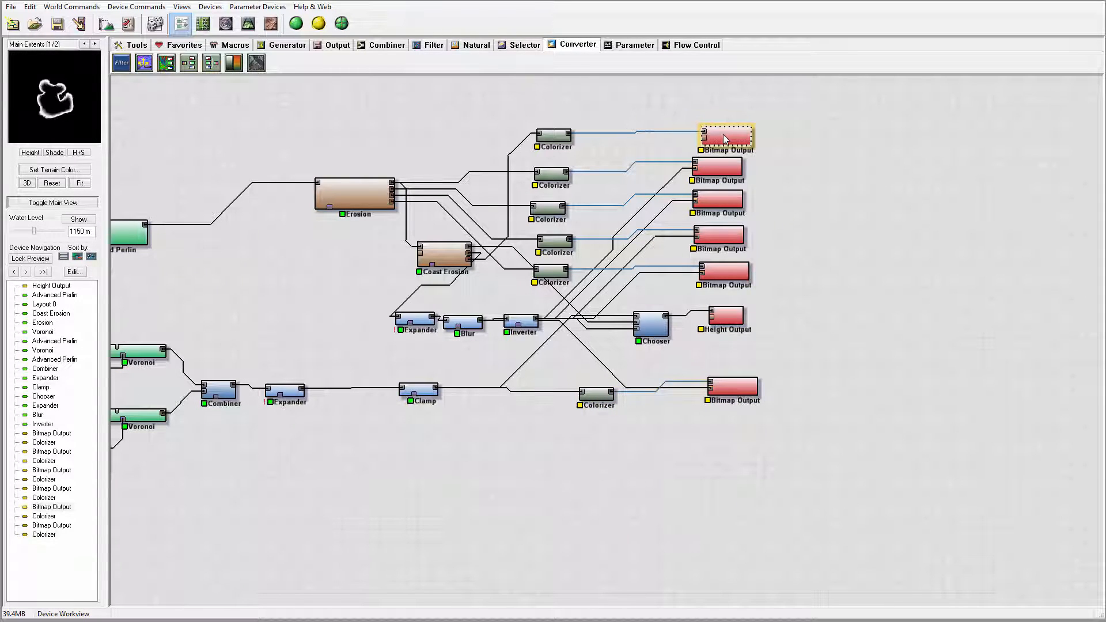
Configure the topmost Bitmap Output to save as rm-beach.png in the tutorial folder as 16-bit PNG, without participating in tiled builds.
double_click(724, 139)
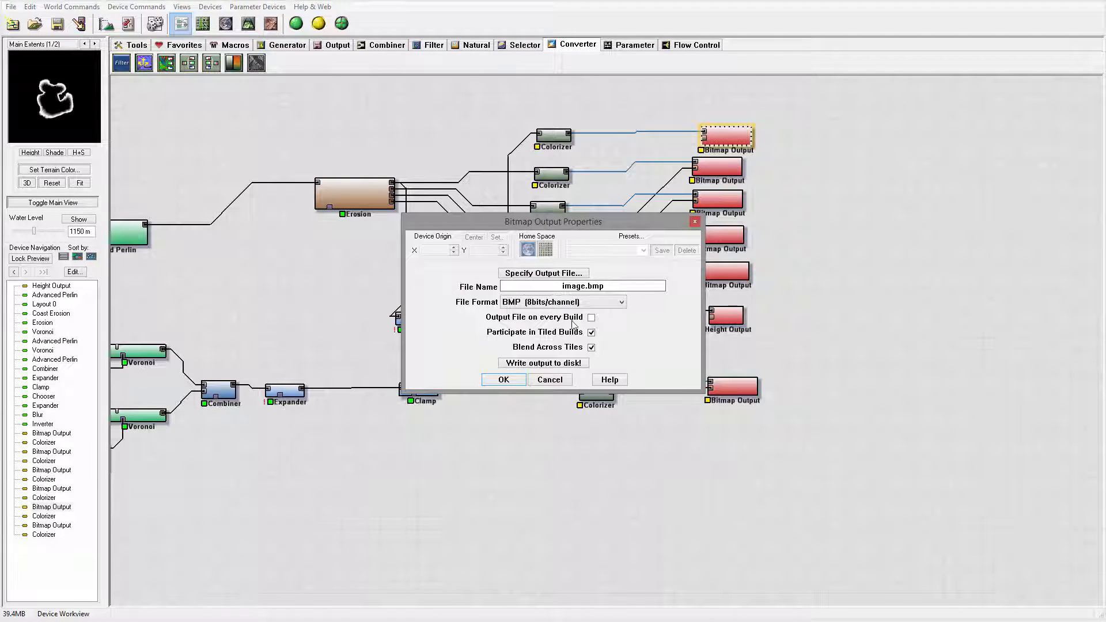
click(602, 303)
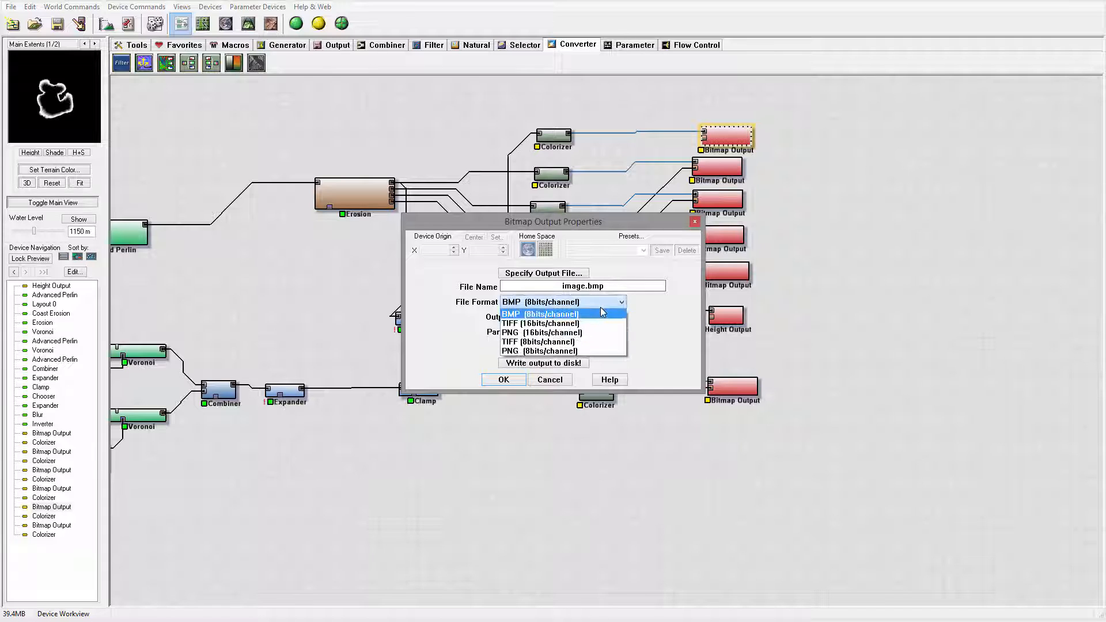
click(550, 332)
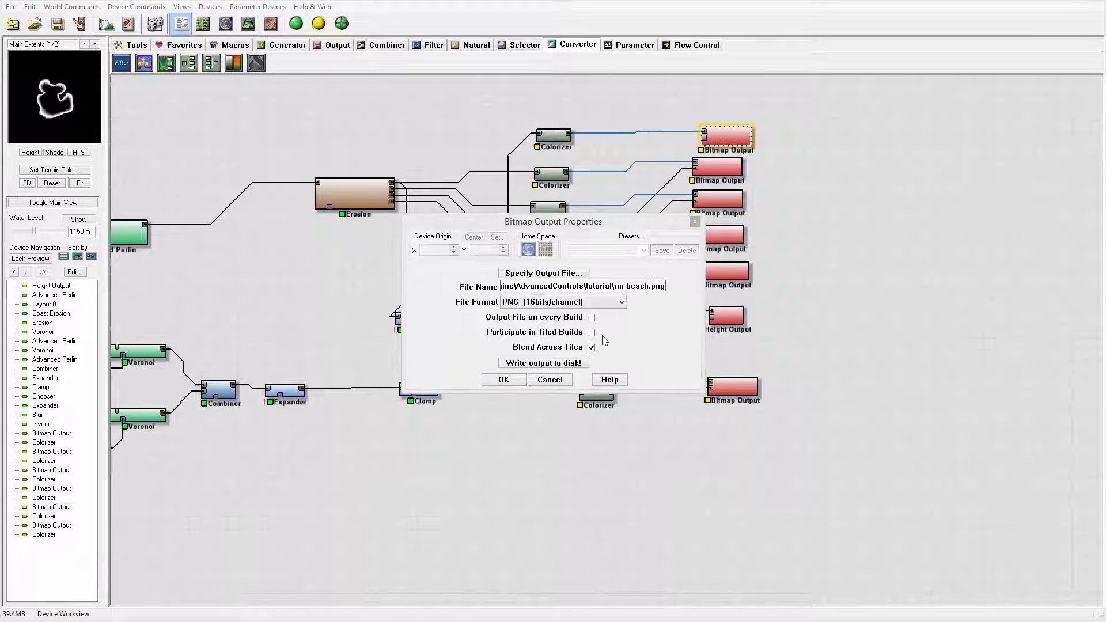
click(503, 380)
double_click(723, 174)
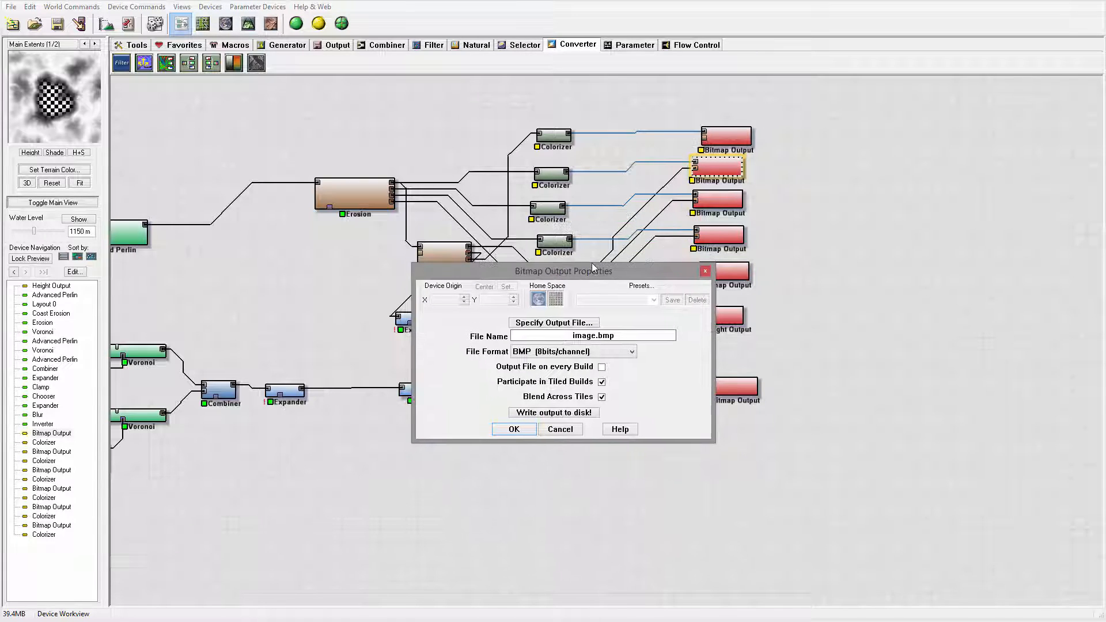
drag(584, 217, 594, 267)
click(561, 429)
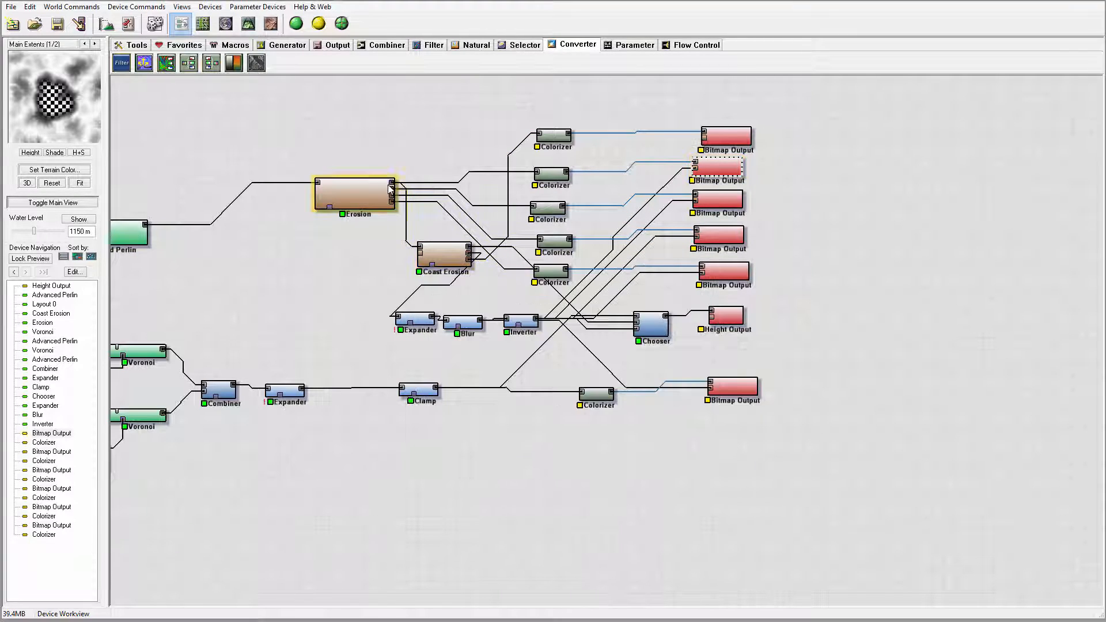
Nudge the second Bitmap Output into line and configure it to save as 16-bit PNG named rm-mountain.png in the tutorial folder.
drag(727, 172, 731, 174)
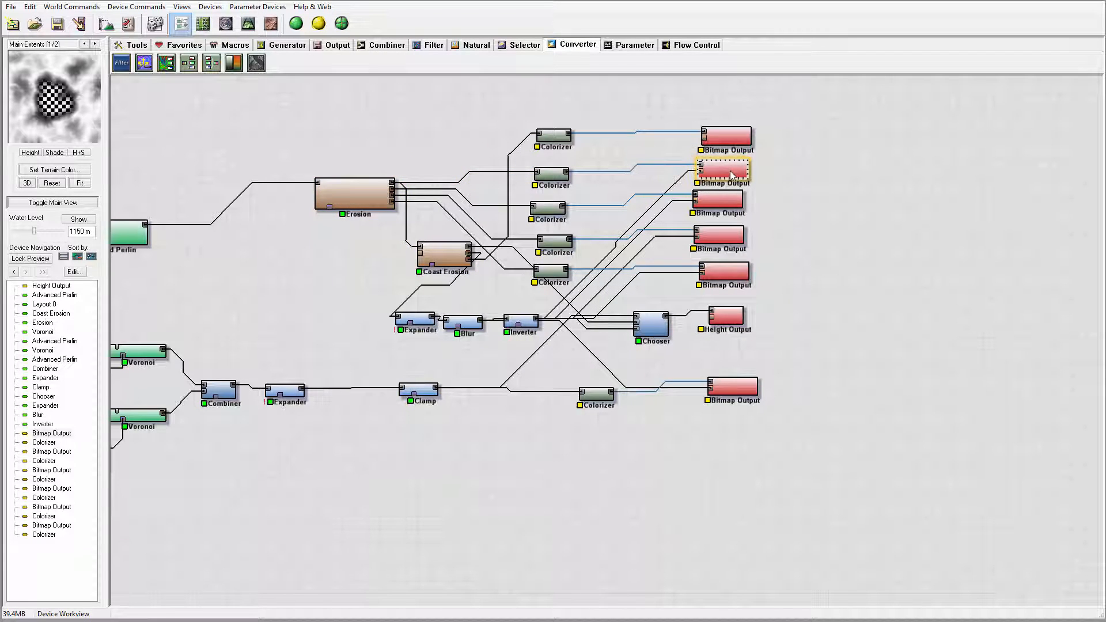
double_click(722, 175)
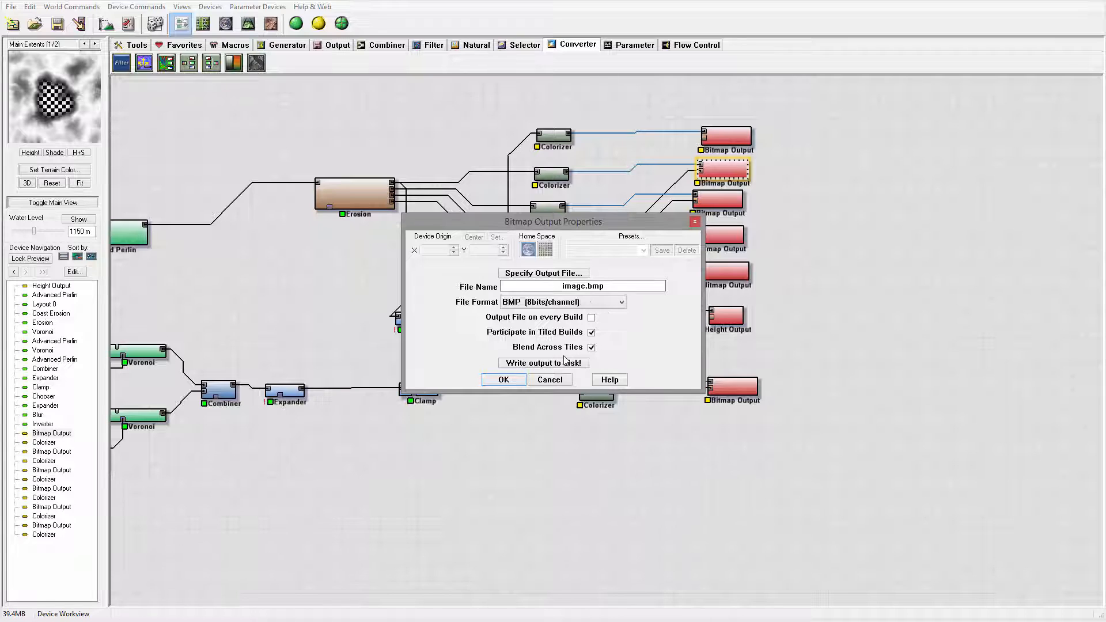
click(586, 301)
click(564, 339)
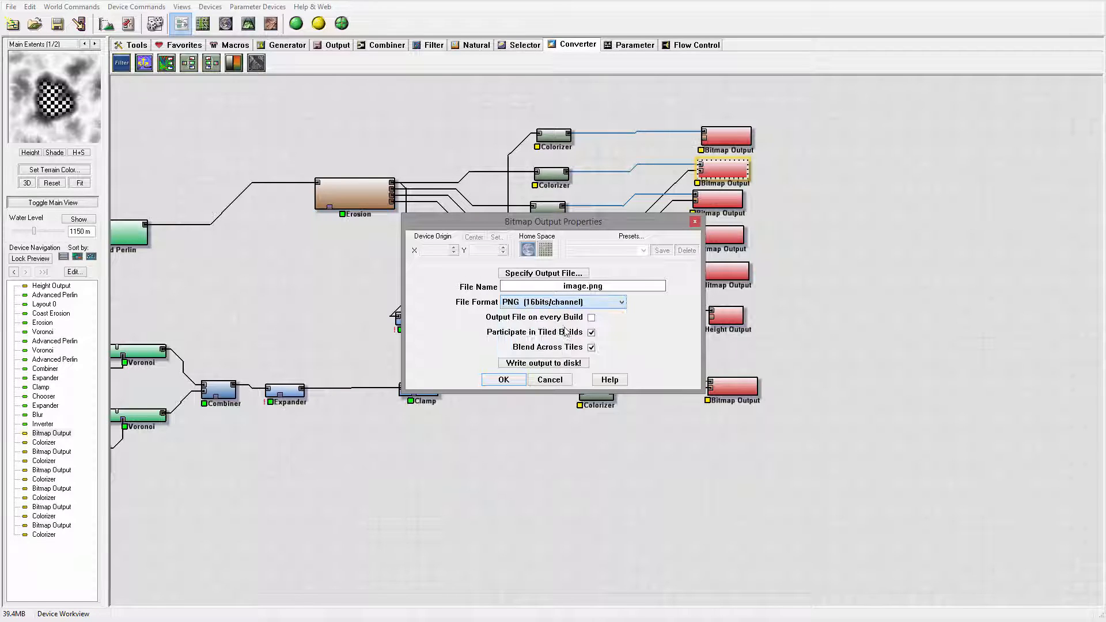
drag(587, 287, 433, 276)
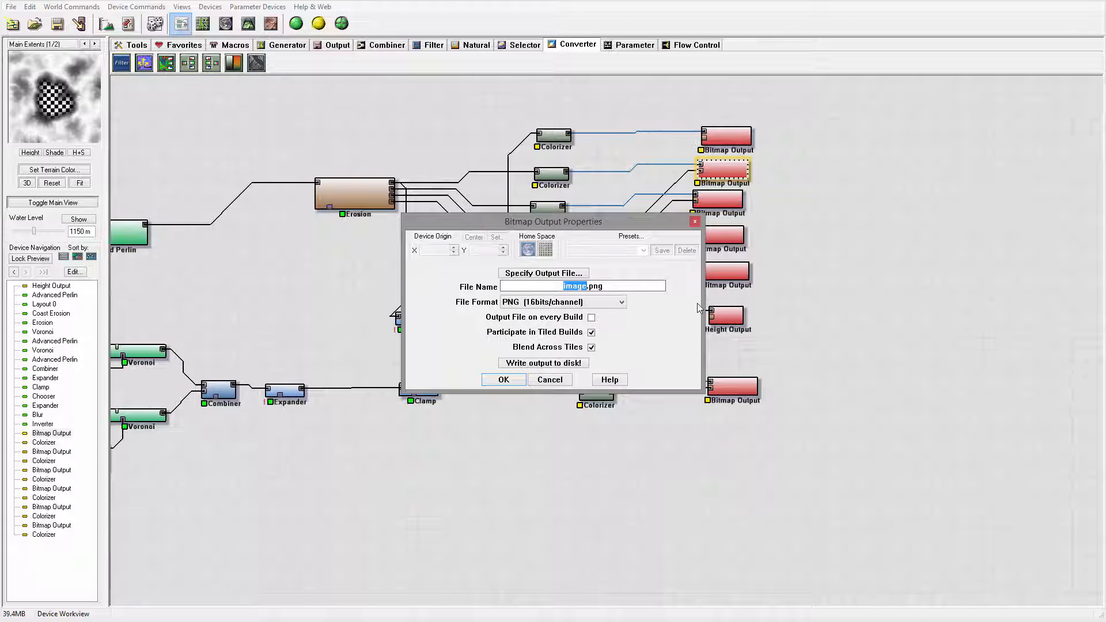
key(ctrl+v)
text(mou)
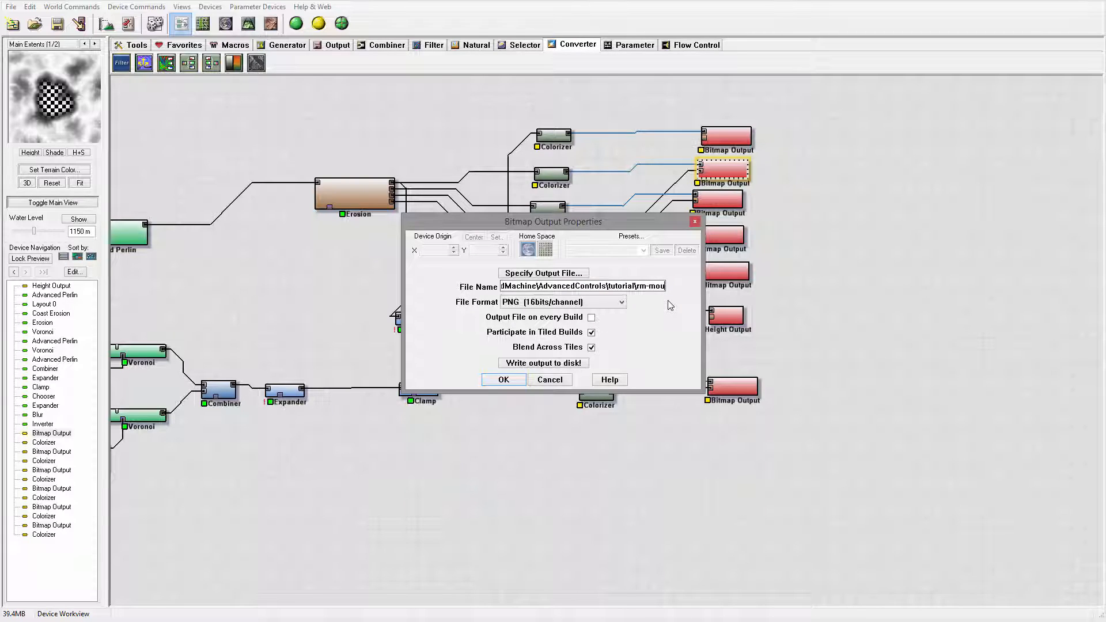
text(ntainb.png)
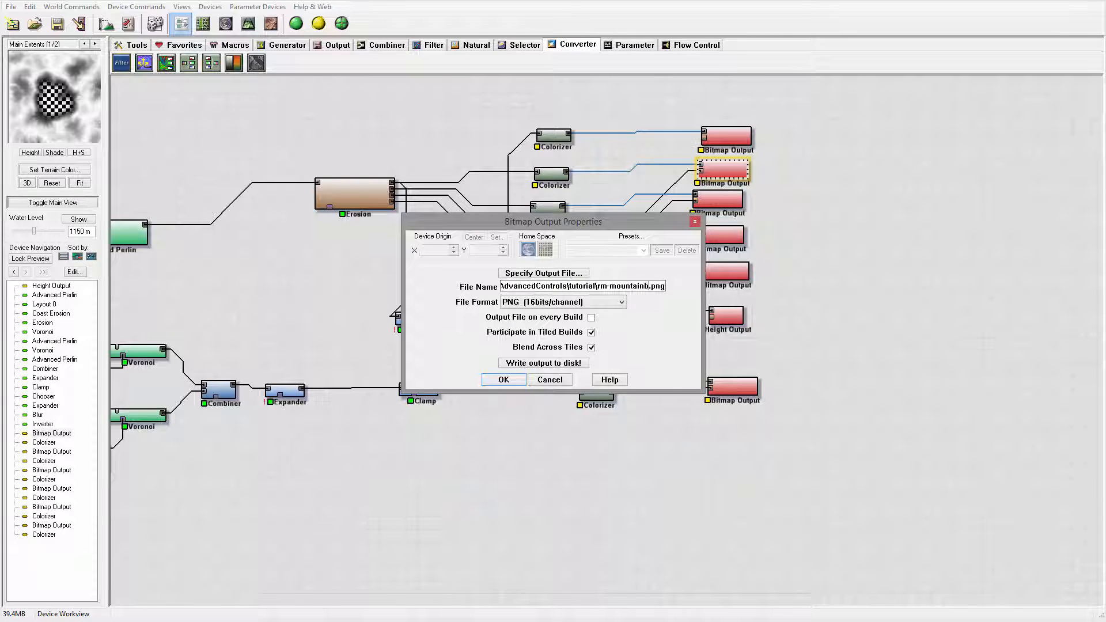
key(BackSpace)
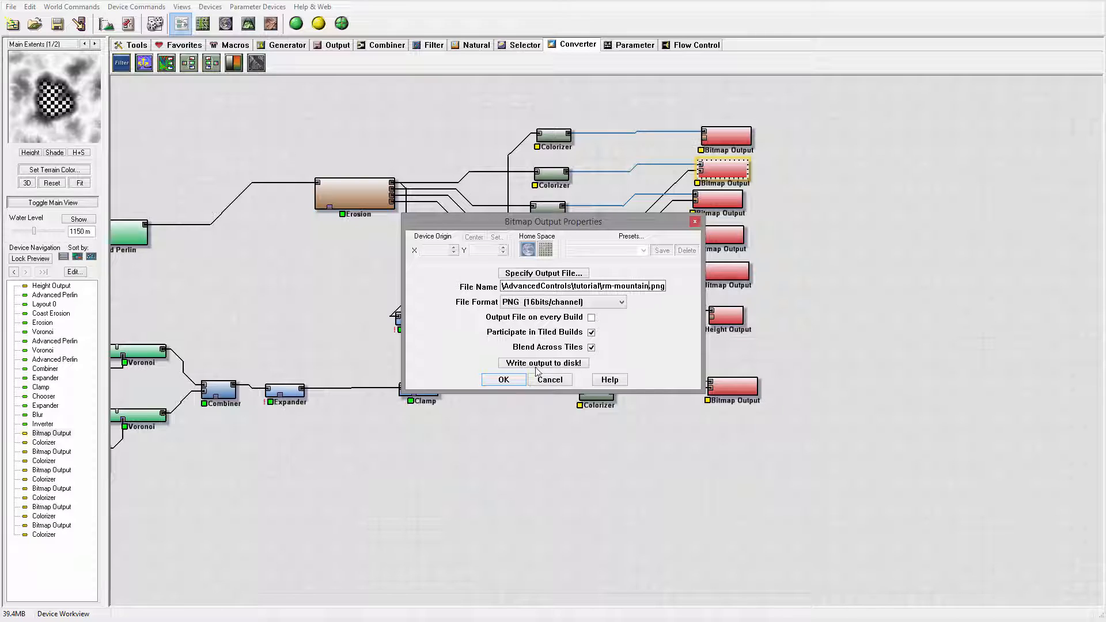
click(503, 380)
Configure the third Bitmap Output as PNG with 16 bits per channel, using the file name rm-flow in the tutorial folder.
click(718, 205)
double_click(718, 205)
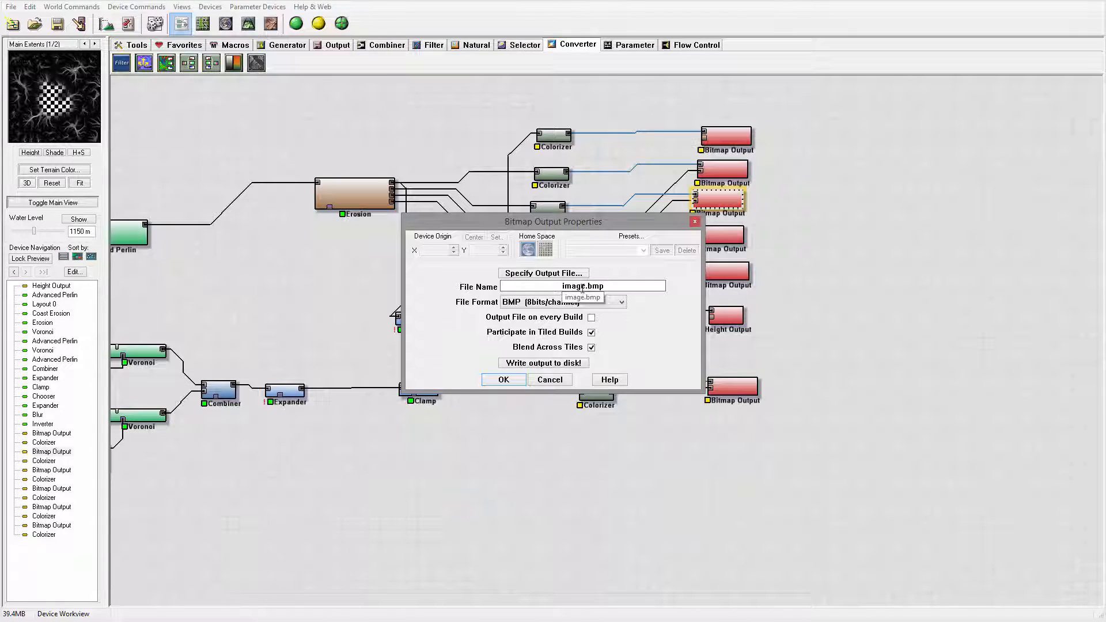
click(584, 302)
click(585, 333)
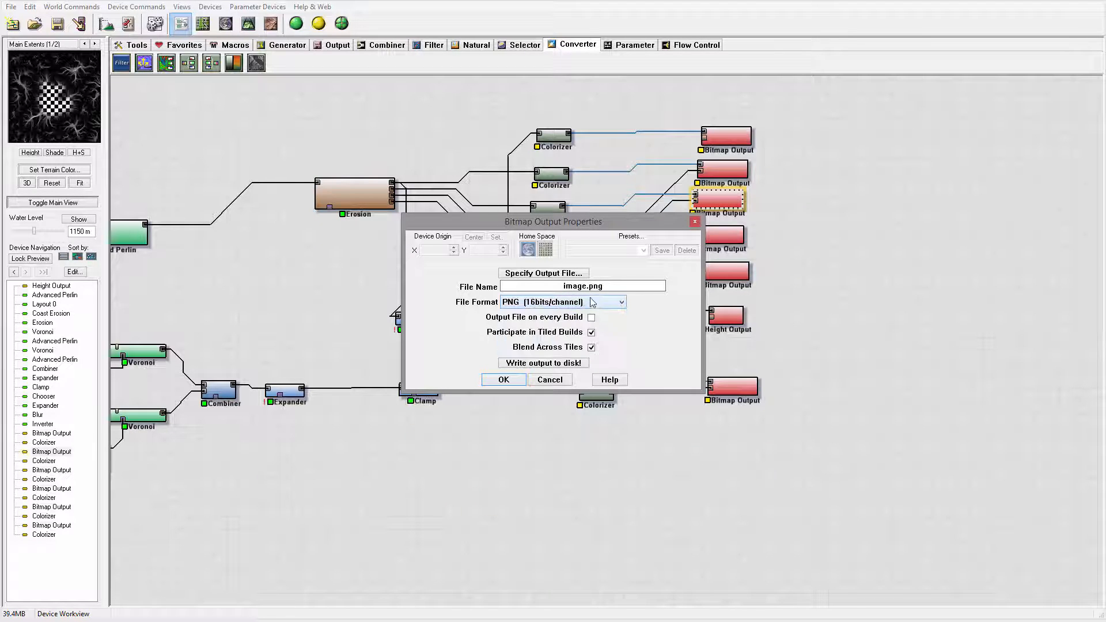
drag(586, 286, 453, 271)
key(ctrl+v)
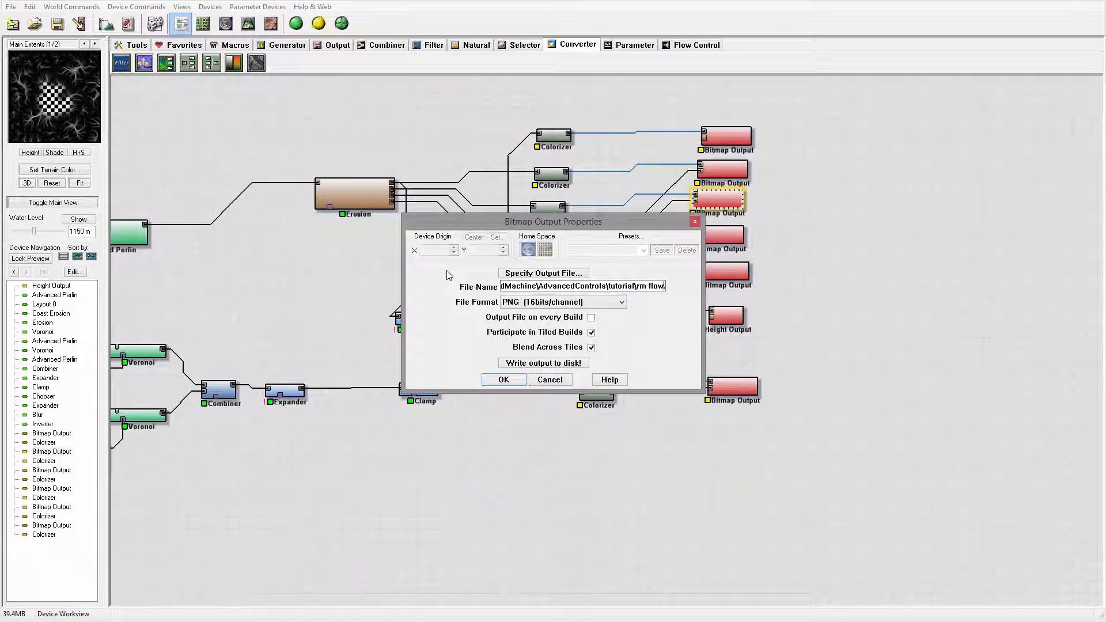
click(503, 380)
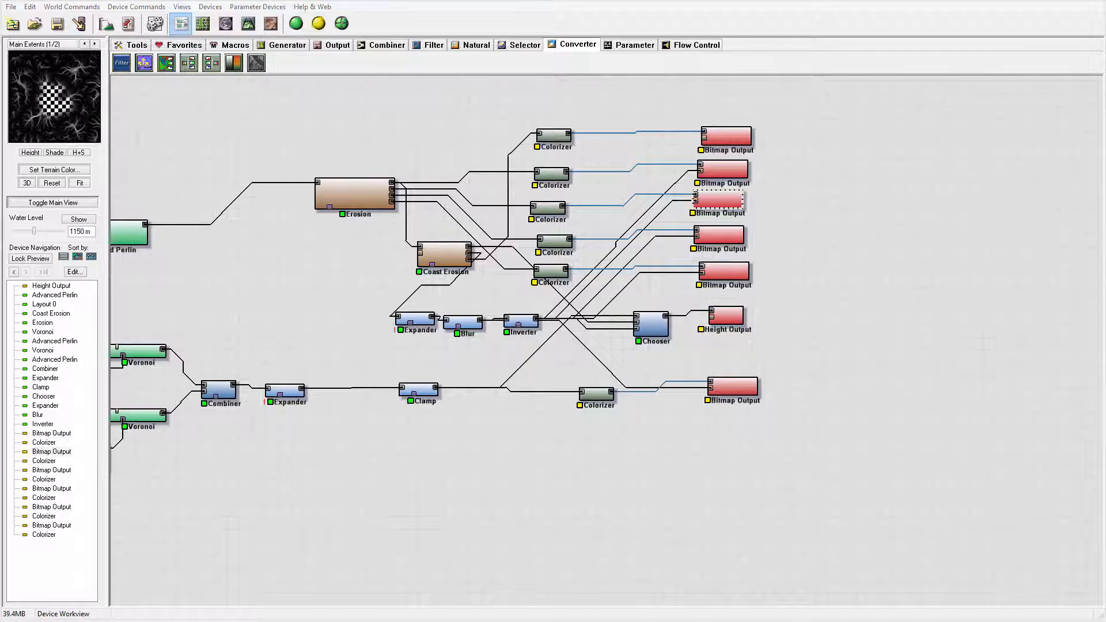
Raise the project's normal build resolution for the Main Extents to 4097 x 4097.
click(733, 386)
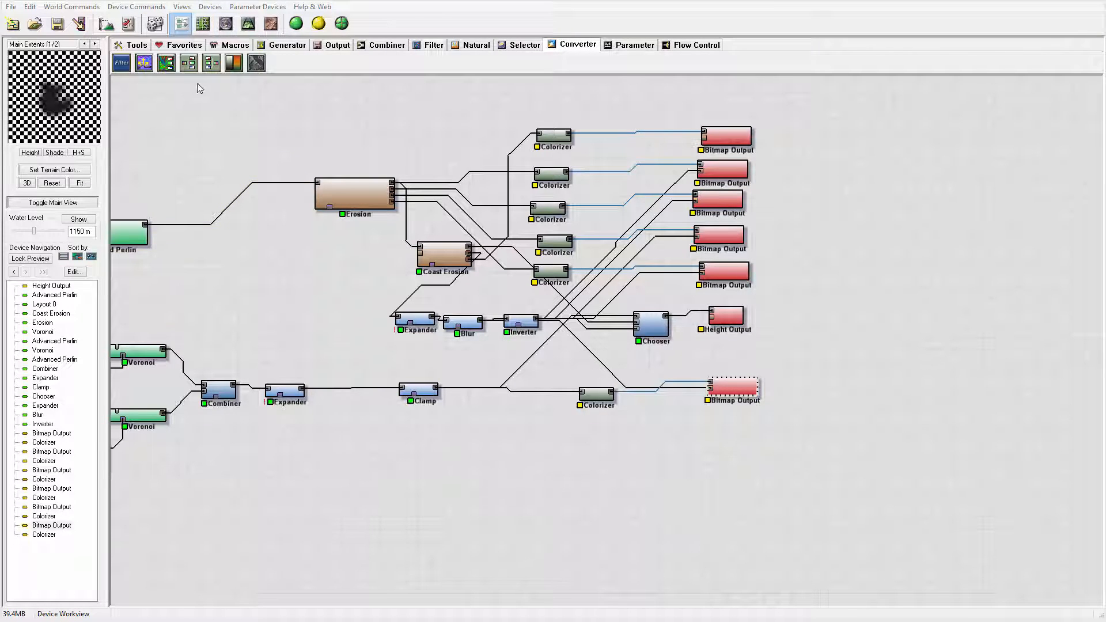
click(104, 25)
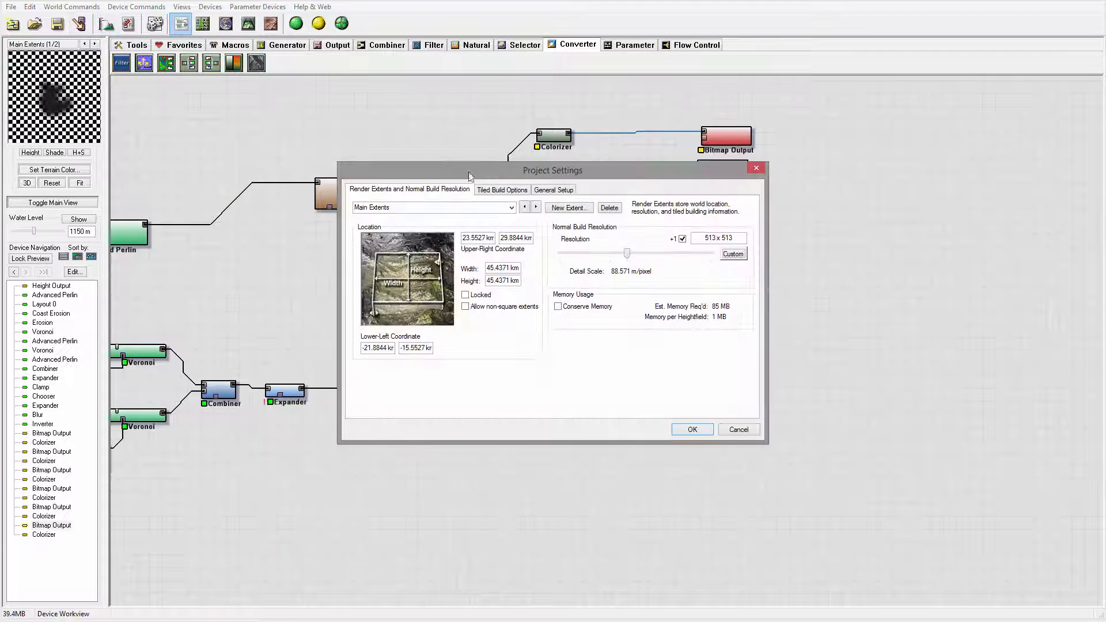
drag(631, 258, 659, 257)
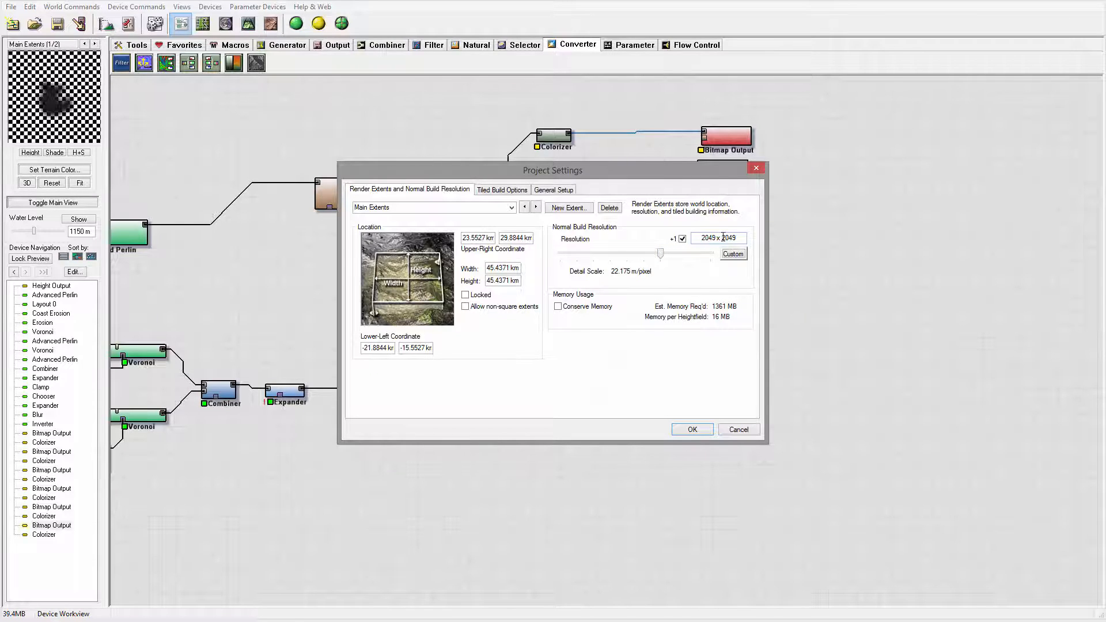
drag(663, 255, 677, 258)
click(691, 430)
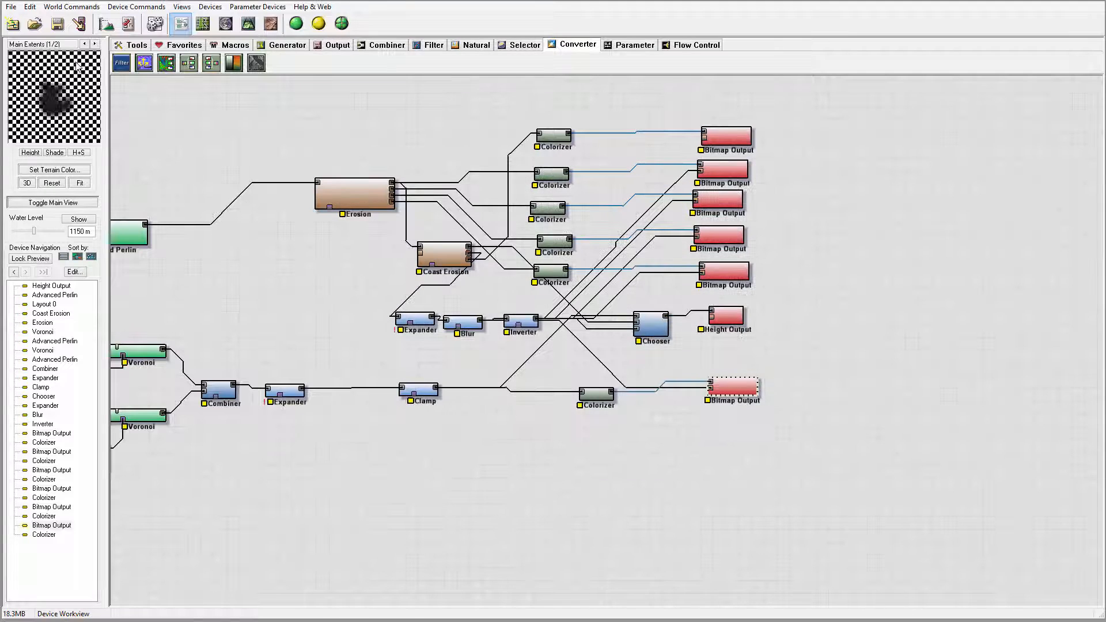
Start a normal world build from the Output Manager for all file outputs.
click(78, 24)
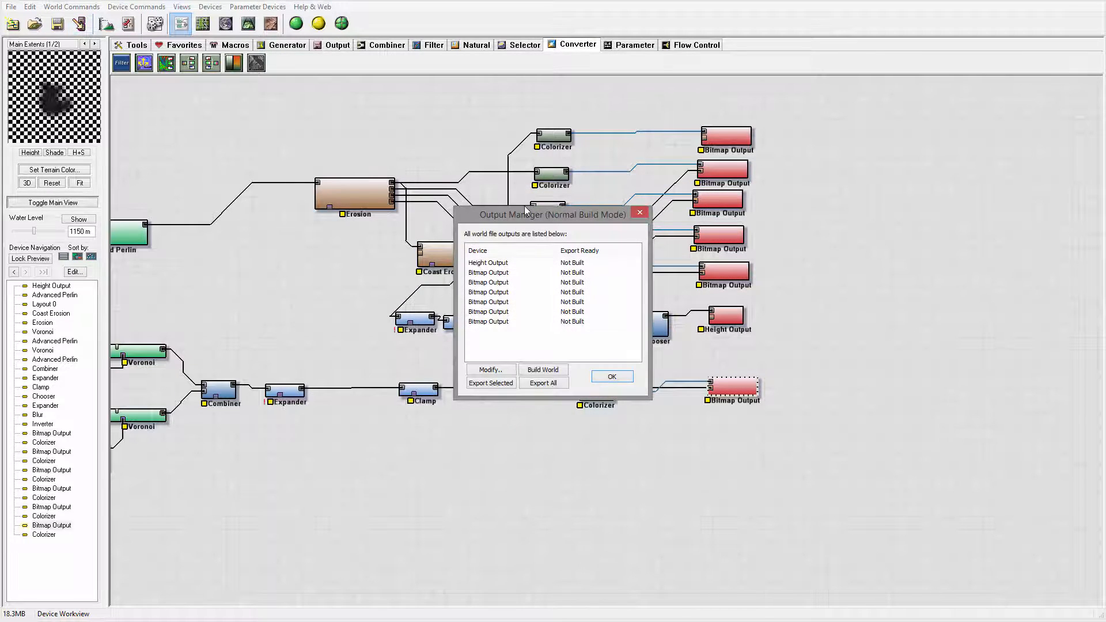
click(543, 369)
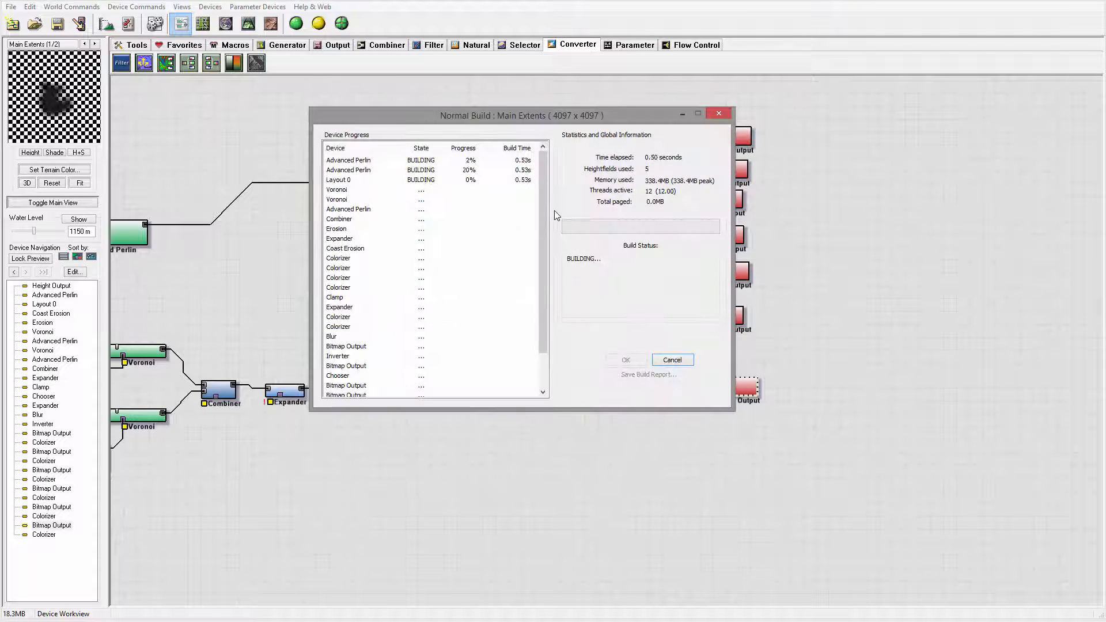